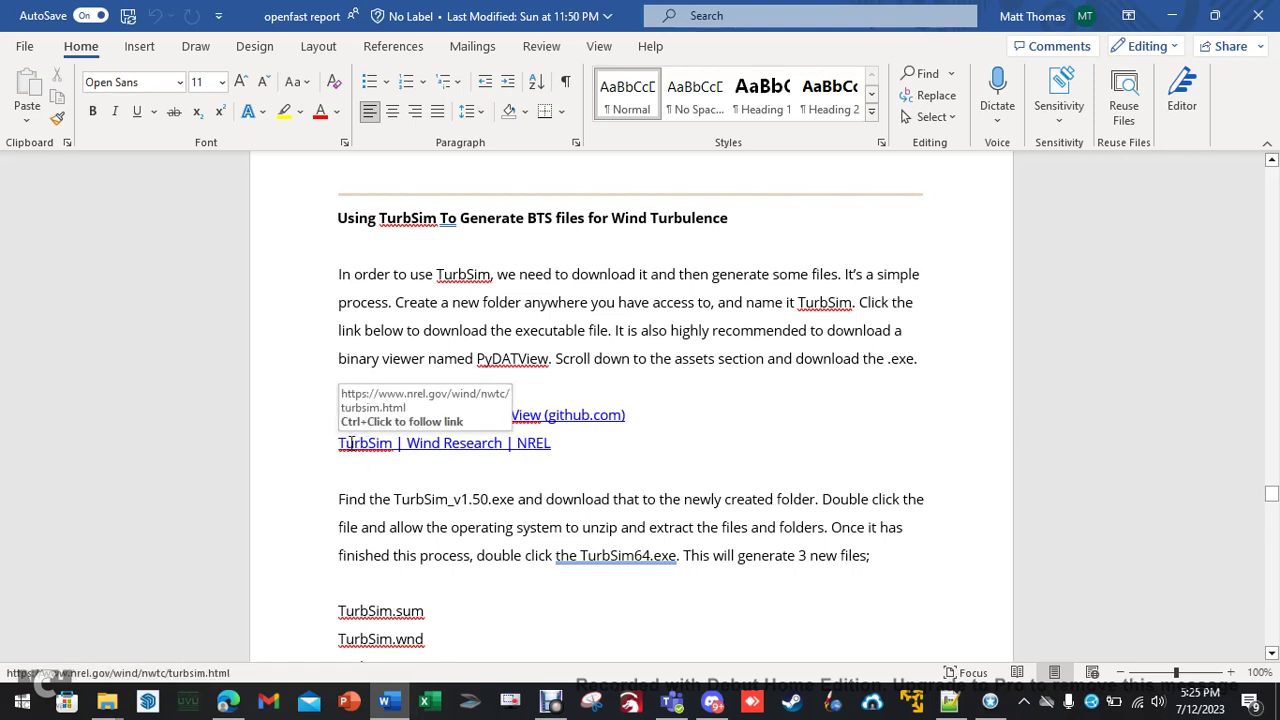
Step: Open the TurbSim | Wind Research | NREL link from the report and view the page's Downloads list
{"action": "left_click", "coordinate": [350, 443], "text": "ctrl"}
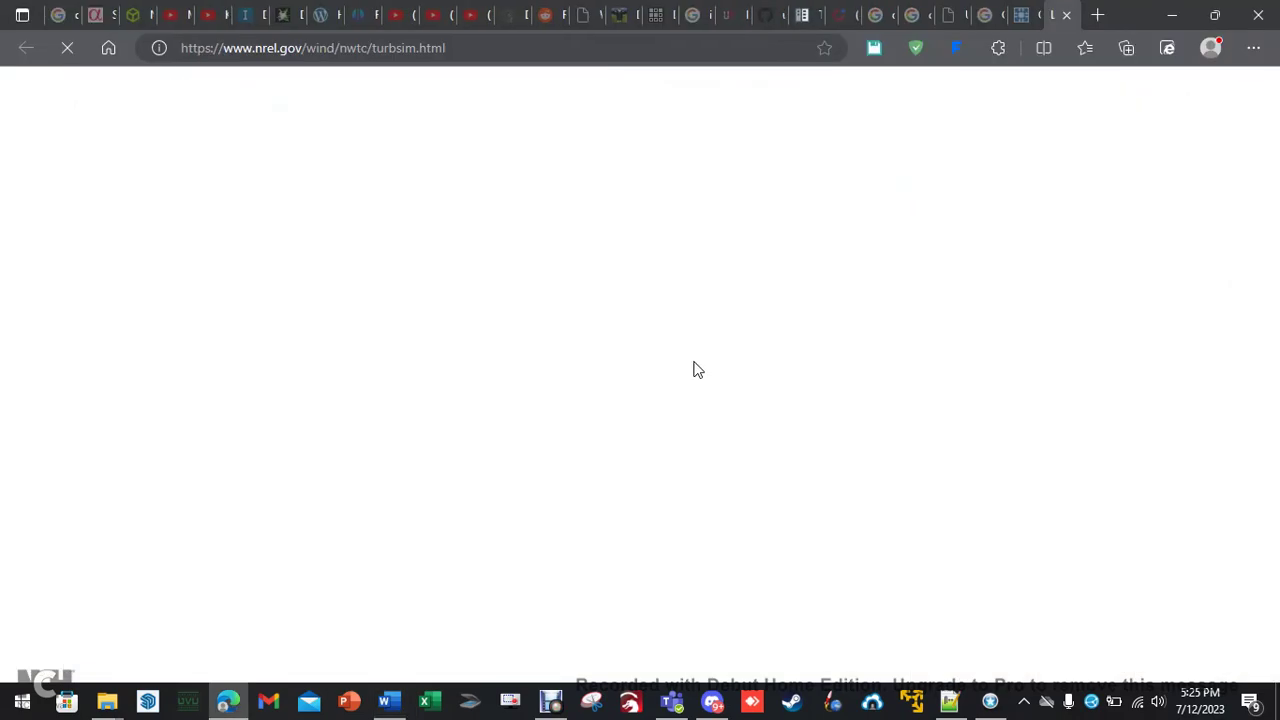
{"action": "scroll", "coordinate": [600, 337], "scroll_direction": "down", "scroll_amount": 7}
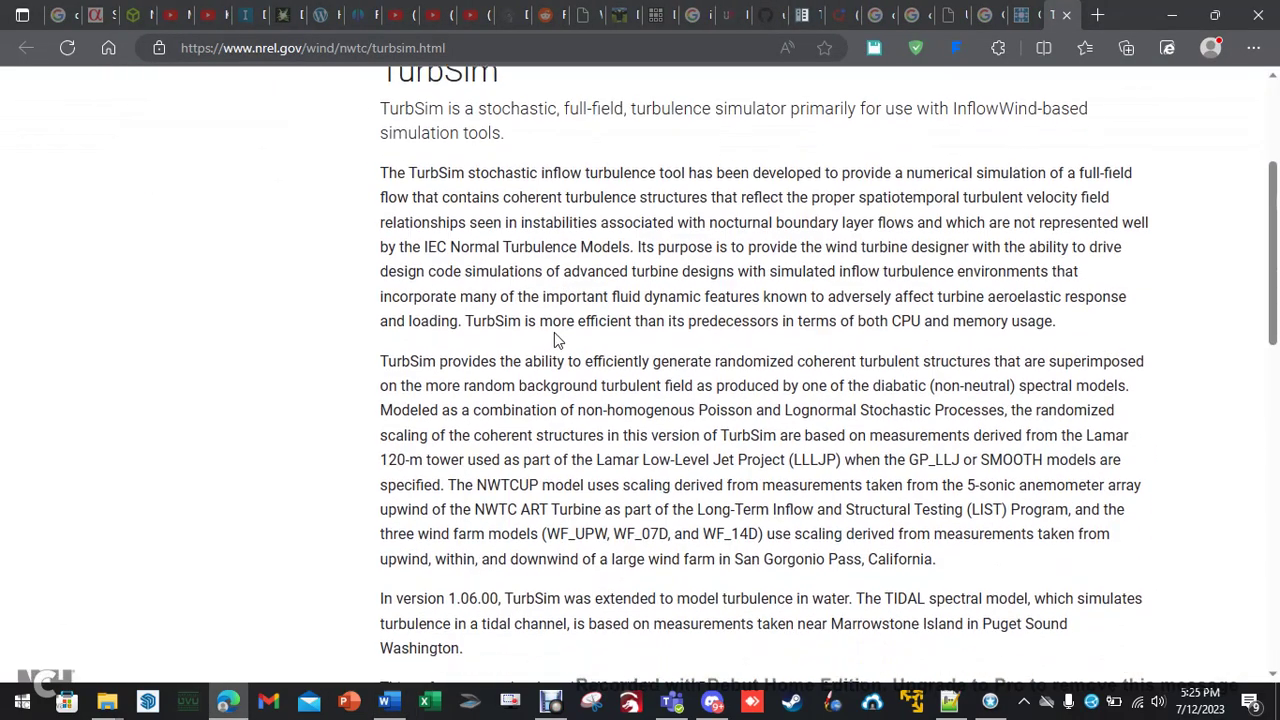
{"action": "scroll", "coordinate": [600, 190], "scroll_direction": "down", "scroll_amount": 2}
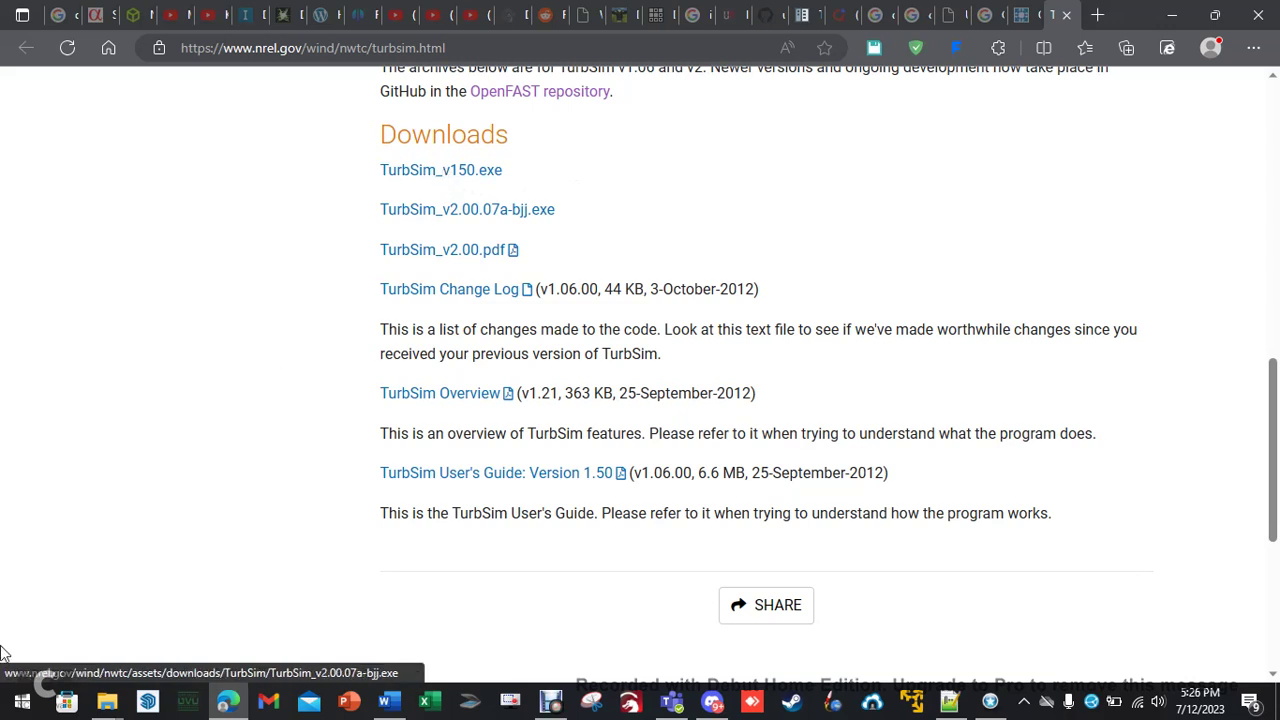
Step: Open the TurbSim folder in File Explorer and select the TurbSim_v150 application
{"action": "right_click", "coordinate": [113, 712]}
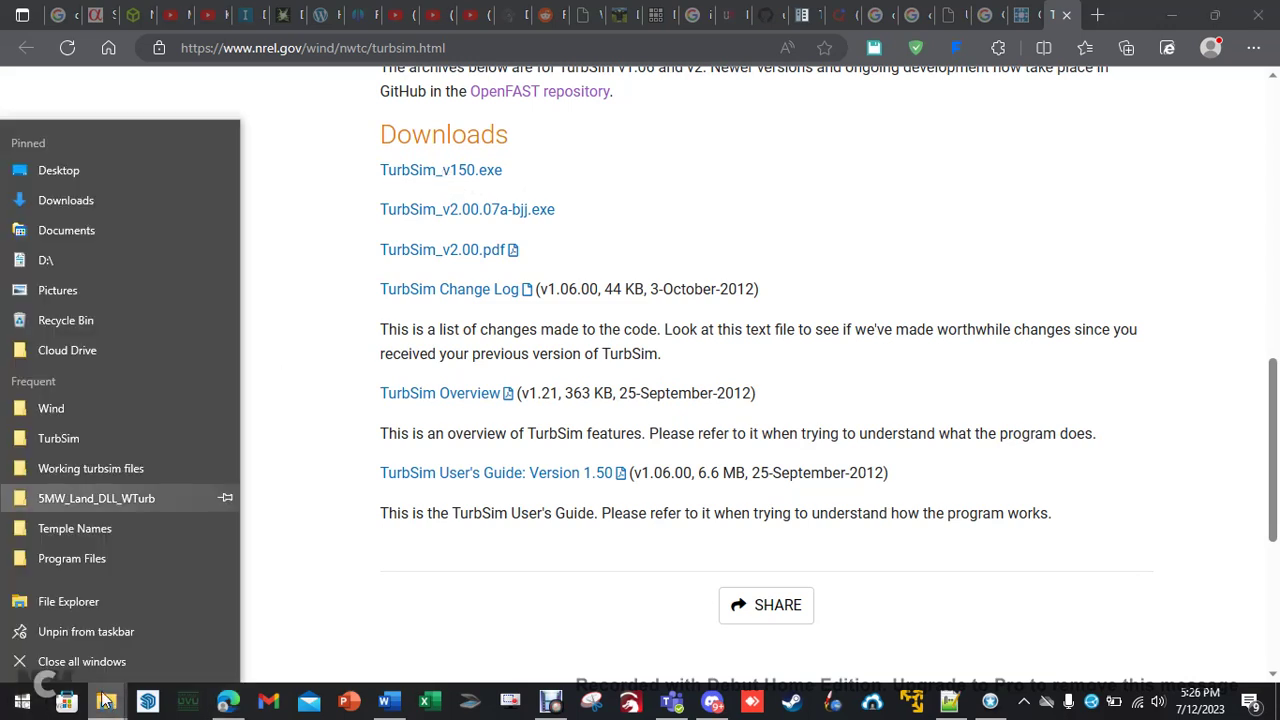
{"action": "left_click", "coordinate": [80, 440]}
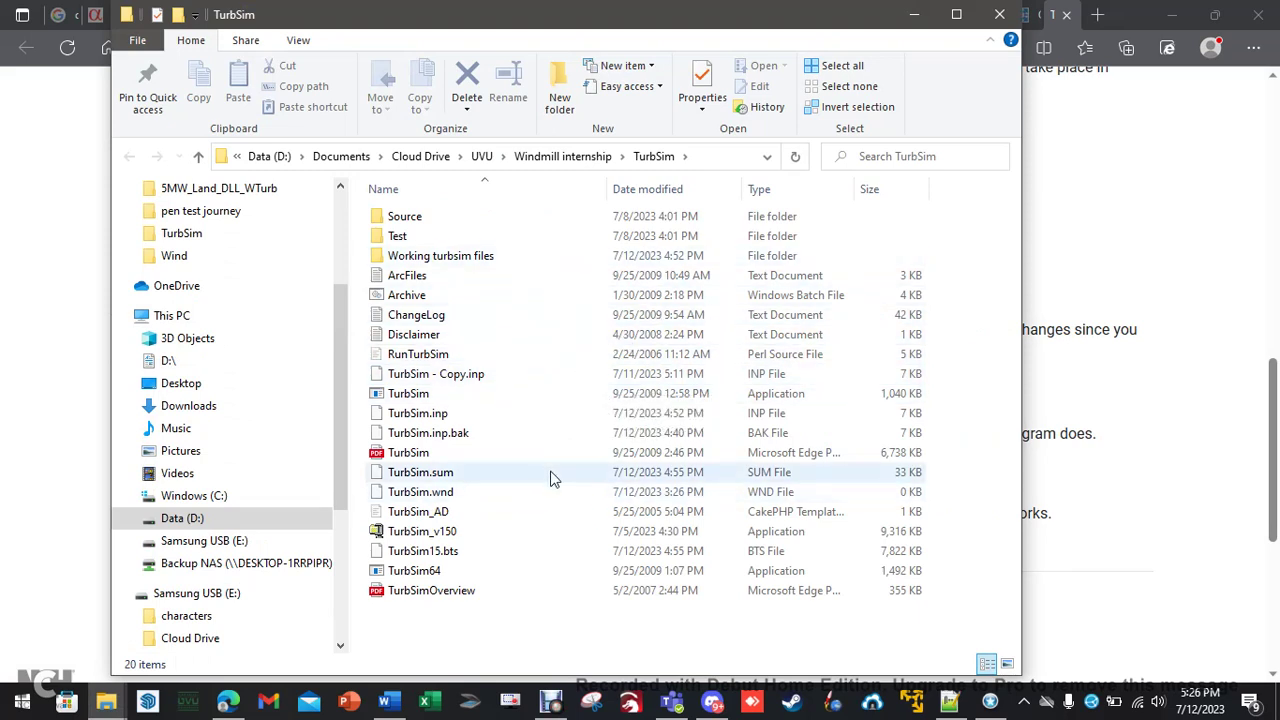
{"action": "left_click", "coordinate": [420, 534]}
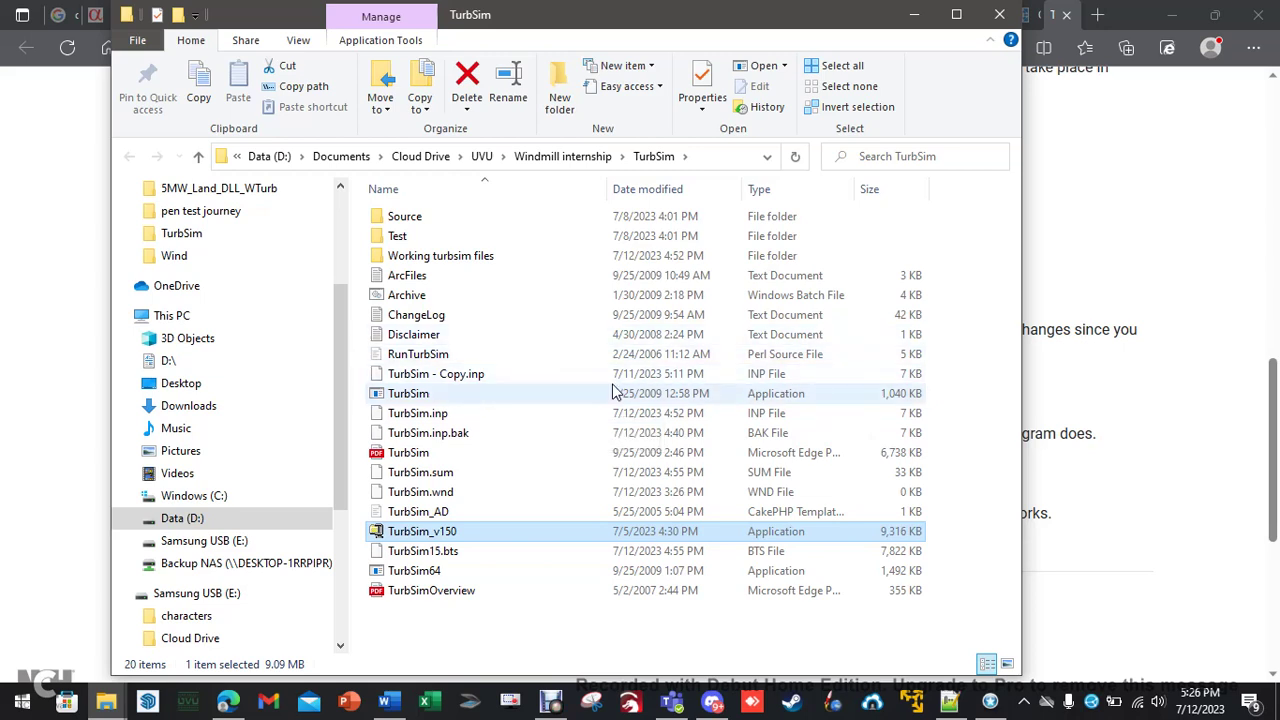
Step: Minimize the TurbSim folder, close the NREL TurbSim page and return to the openfast report in Word
{"action": "left_click", "coordinate": [912, 22]}
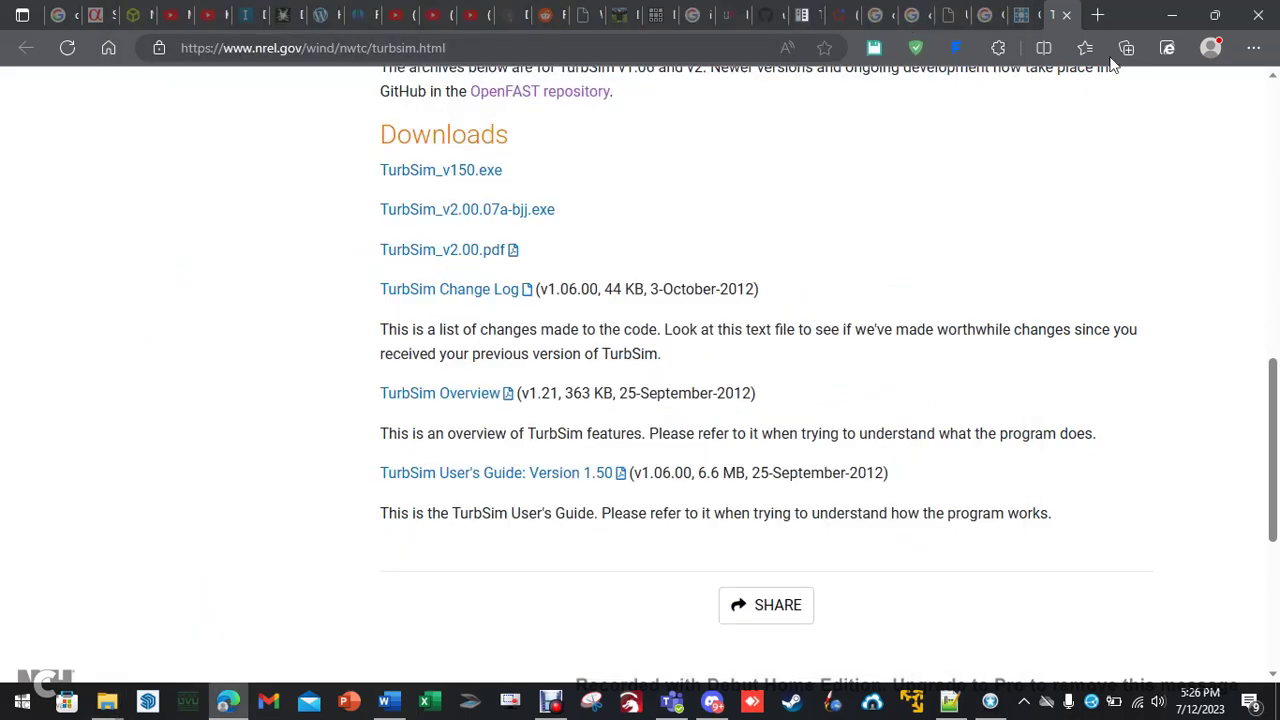
{"action": "left_click", "coordinate": [1058, 15]}
{"action": "left_click", "coordinate": [1172, 15]}
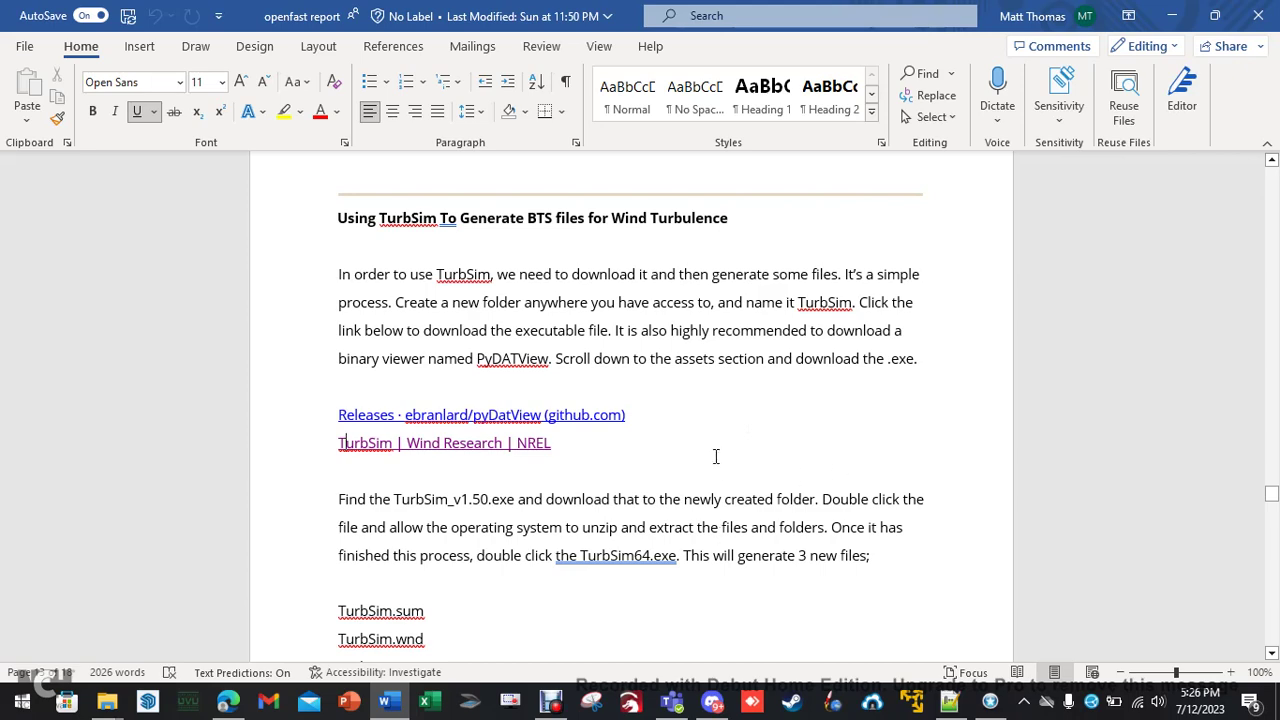
Step: Review the report's section on wind type switch values 1 and 3, including the turbulent and steady plots and the HWindSpeed parameter
{"action": "scroll", "coordinate": [734, 466], "scroll_direction": "up", "scroll_amount": 5}
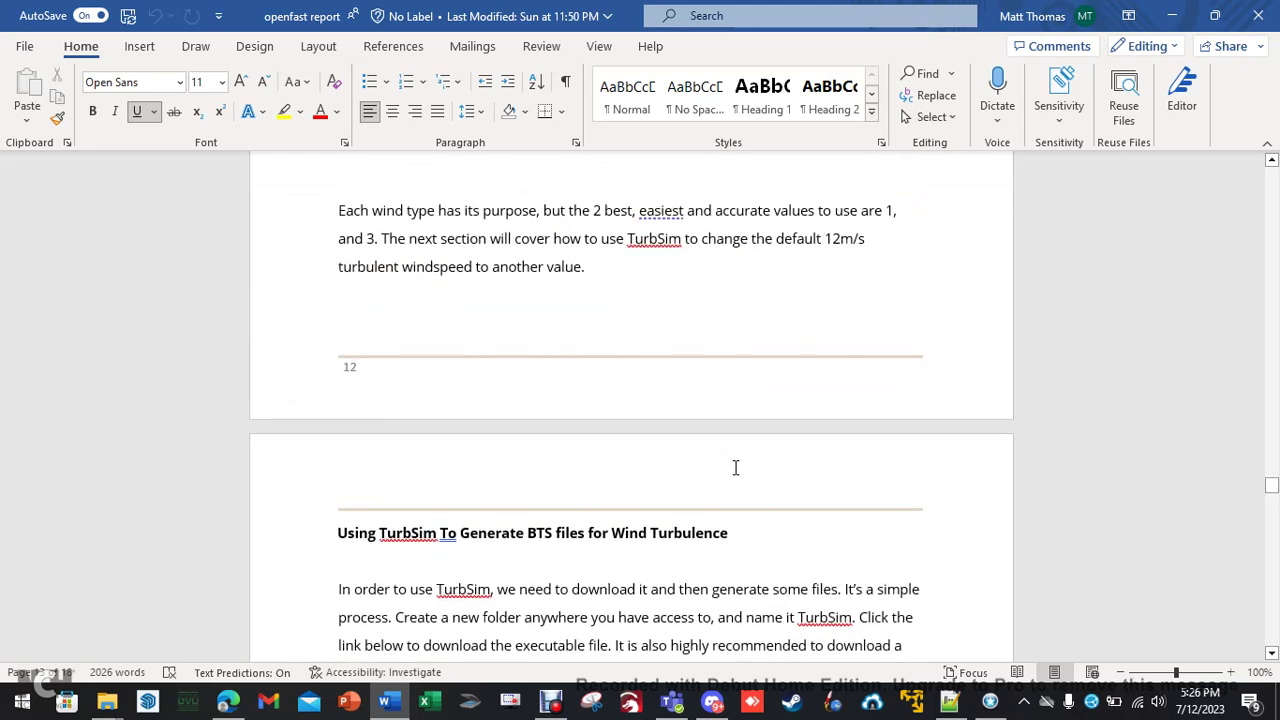
{"action": "scroll", "coordinate": [738, 464], "scroll_direction": "up", "scroll_amount": 5}
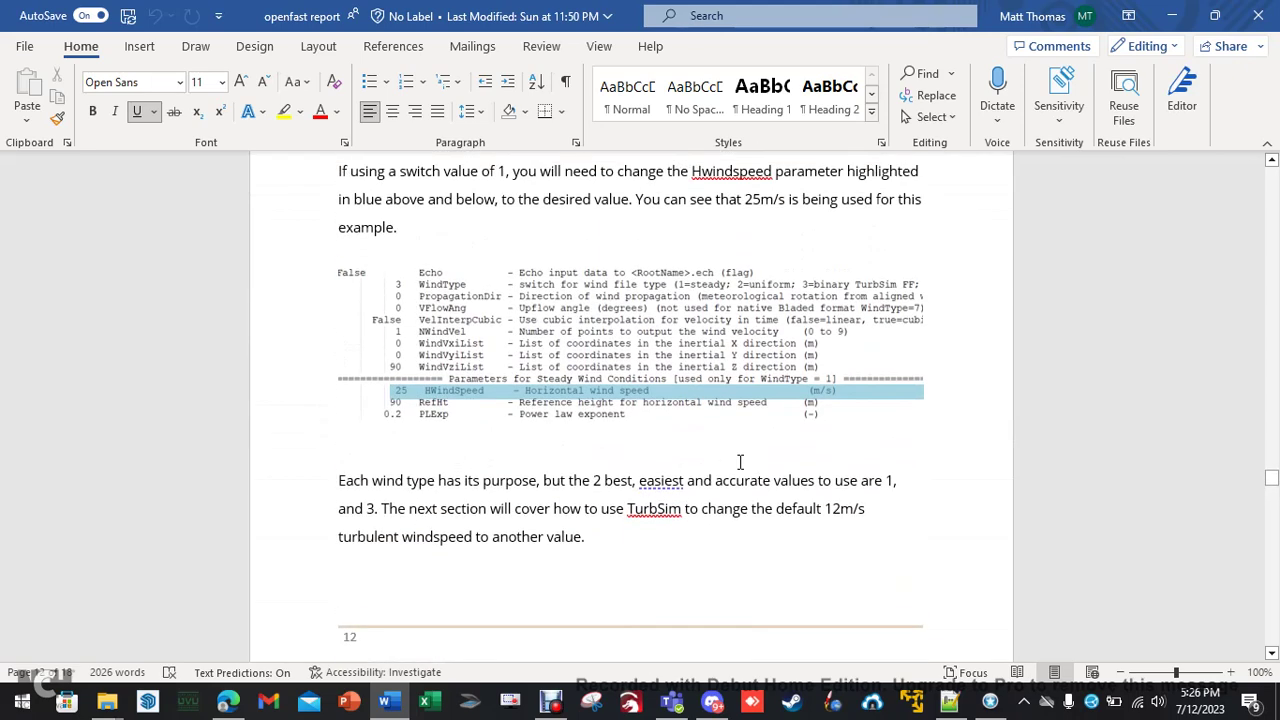
{"action": "scroll", "coordinate": [740, 461], "scroll_direction": "up", "scroll_amount": 7}
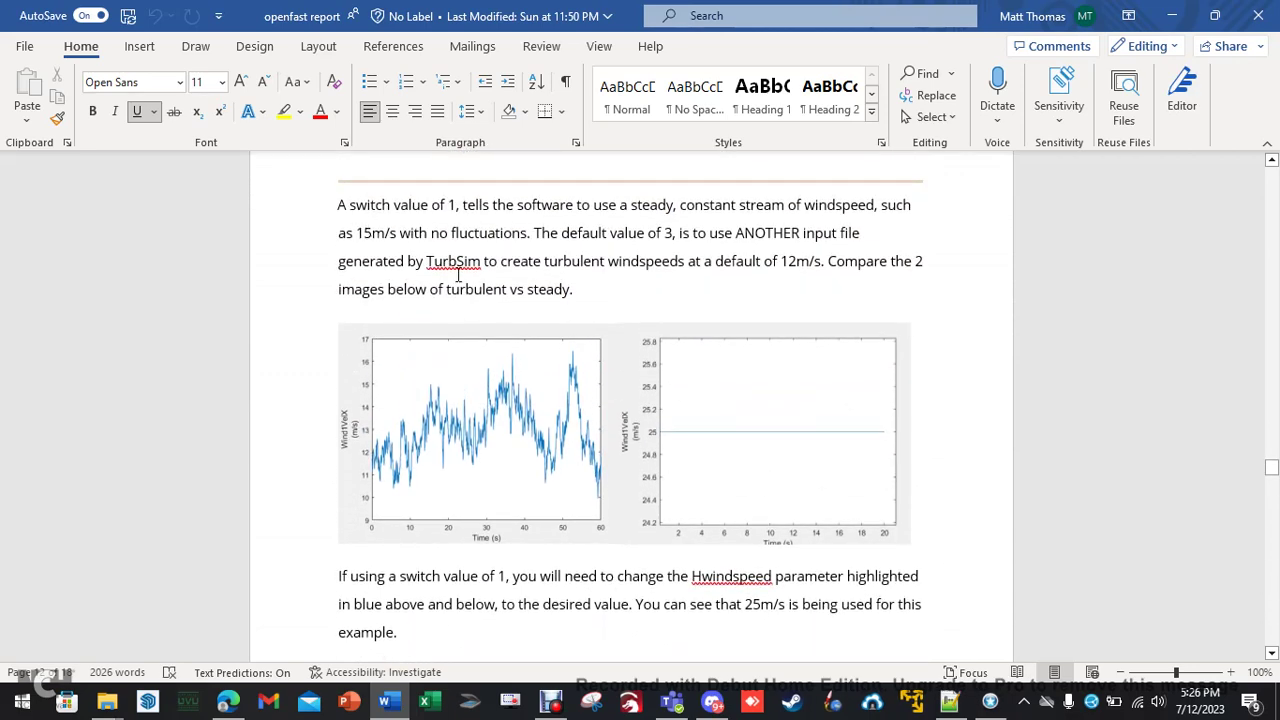
{"action": "scroll", "coordinate": [458, 274], "scroll_direction": "down", "scroll_amount": 2}
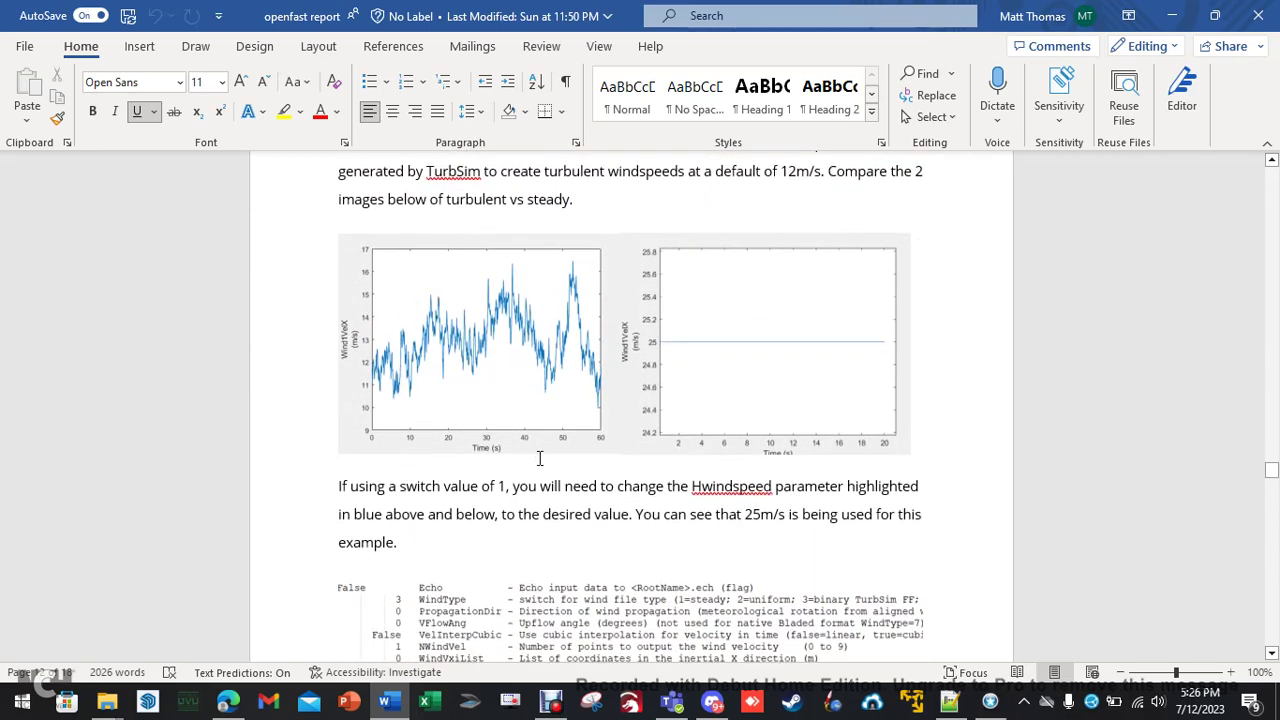
{"action": "scroll", "coordinate": [539, 458], "scroll_direction": "down", "scroll_amount": 1}
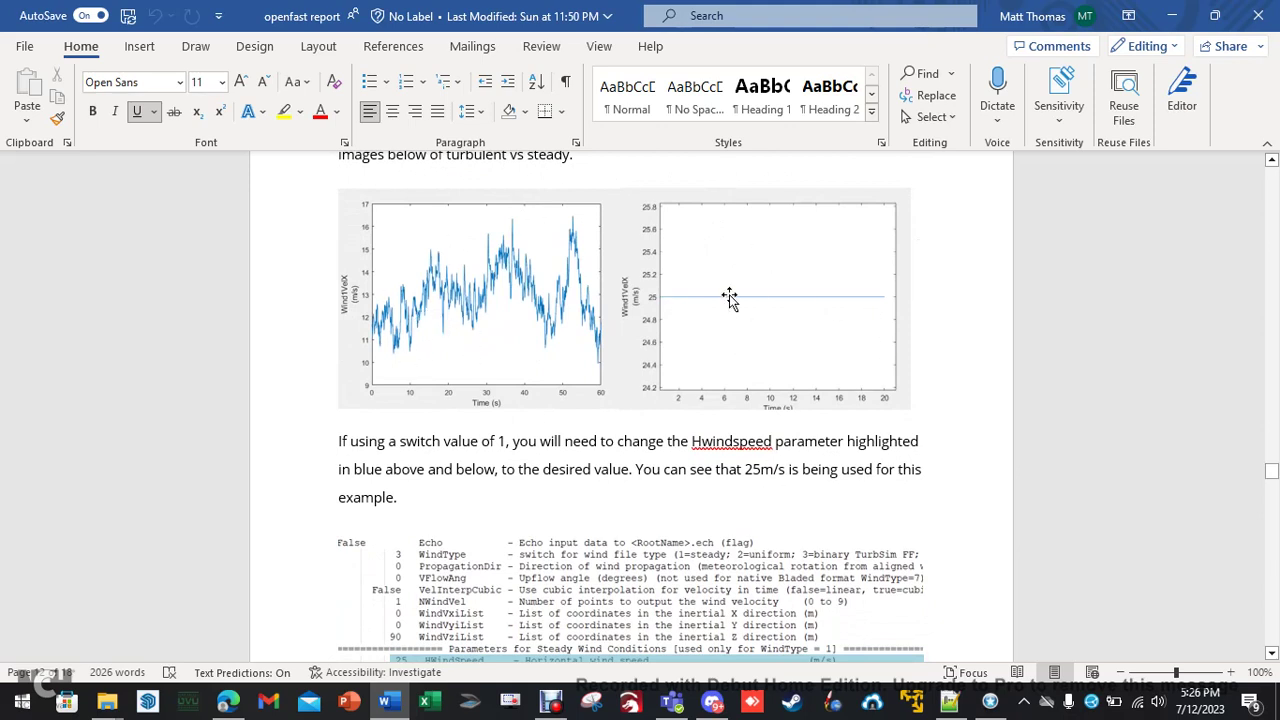
{"action": "scroll", "coordinate": [764, 310], "scroll_direction": "down", "scroll_amount": 2}
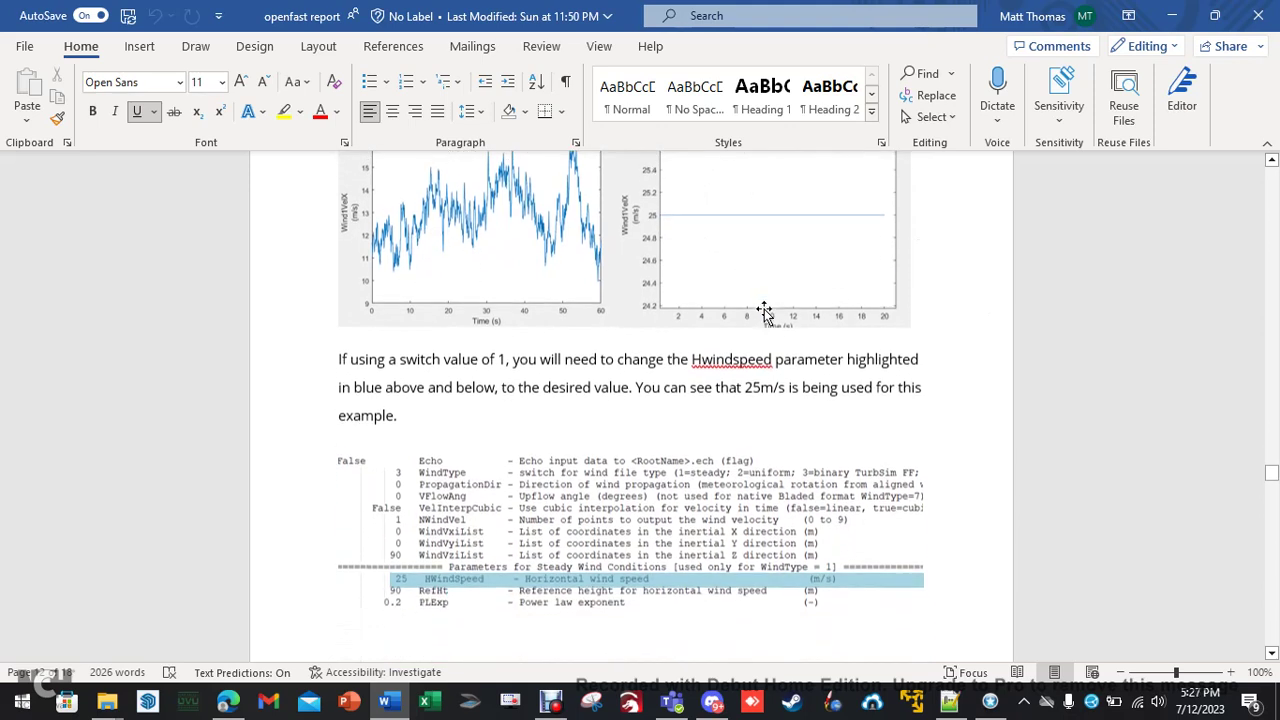
{"action": "scroll", "coordinate": [740, 320], "scroll_direction": "down", "scroll_amount": 1}
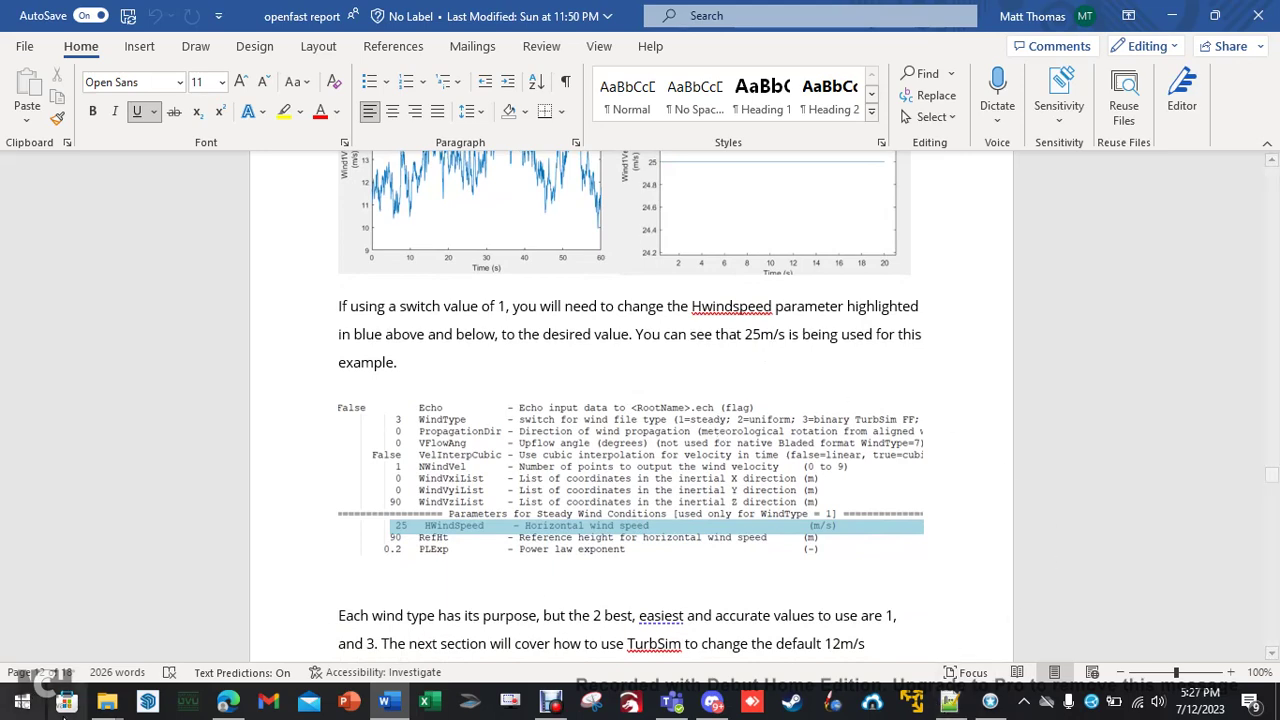
Step: Switch to File Explorer and open 5MW_Land_DLL_WTurb.fst from the openfast 5MW_Land_DLL_WTurb folder in Notepad++
{"action": "mouse_move", "coordinate": [110, 705]}
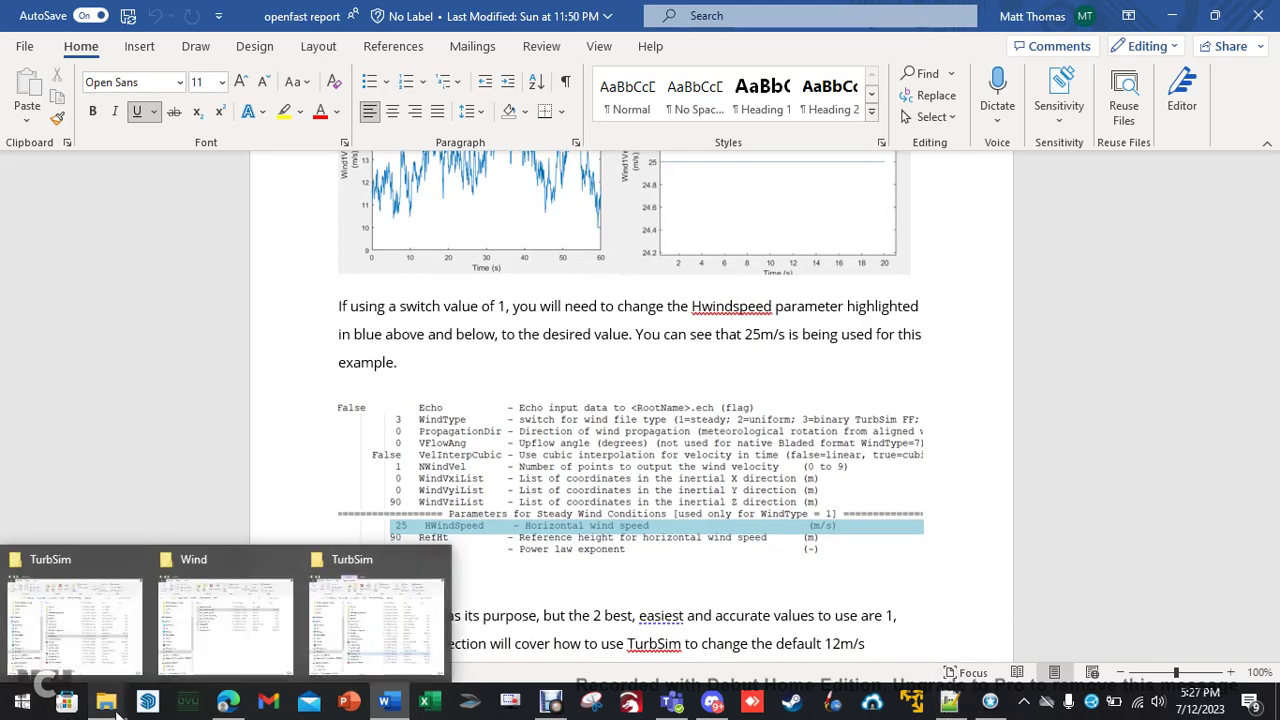
{"action": "left_click", "coordinate": [215, 622]}
{"action": "left_click", "coordinate": [425, 156]}
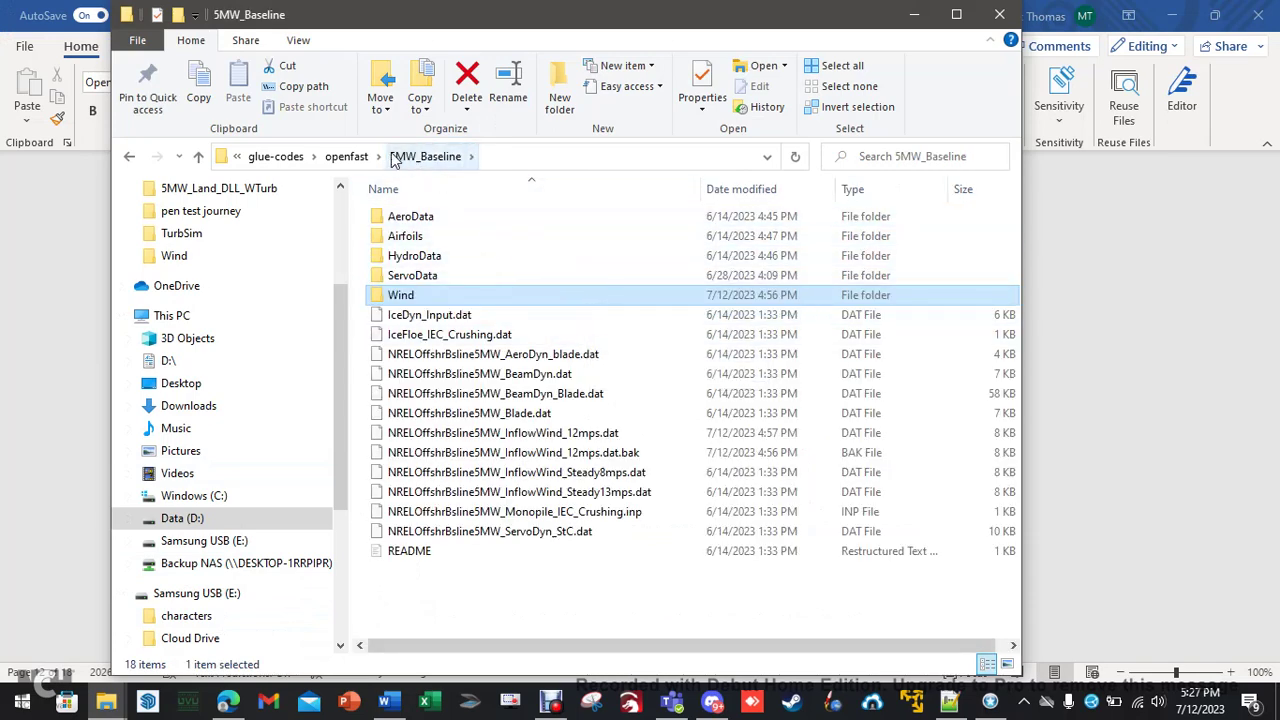
{"action": "left_click", "coordinate": [348, 160]}
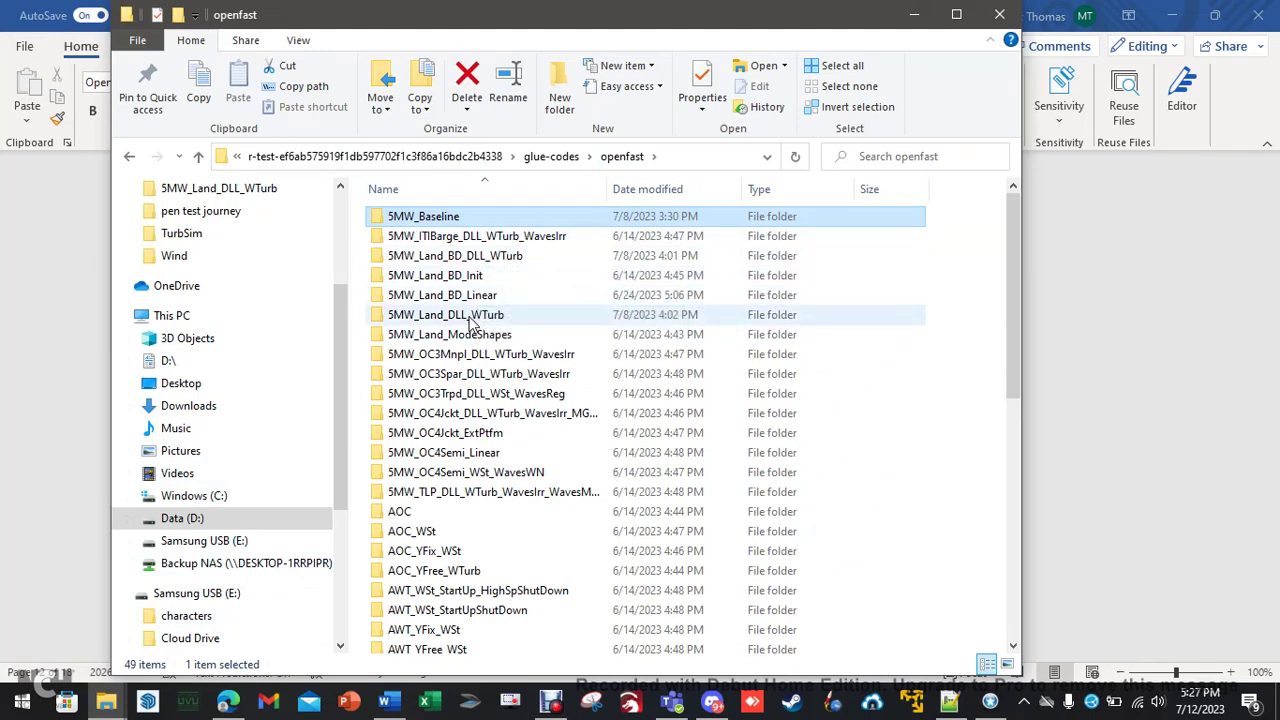
{"action": "double_click", "coordinate": [472, 318]}
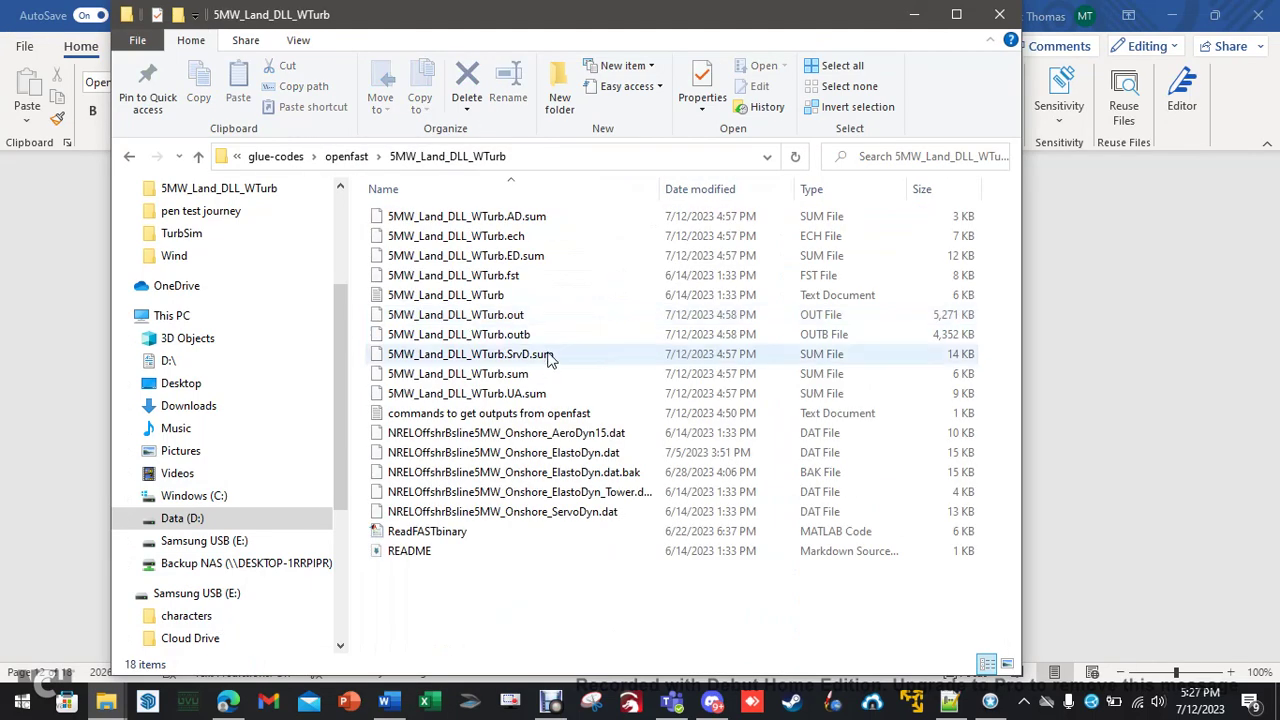
{"action": "right_click", "coordinate": [497, 280]}
{"action": "left_click", "coordinate": [590, 352]}
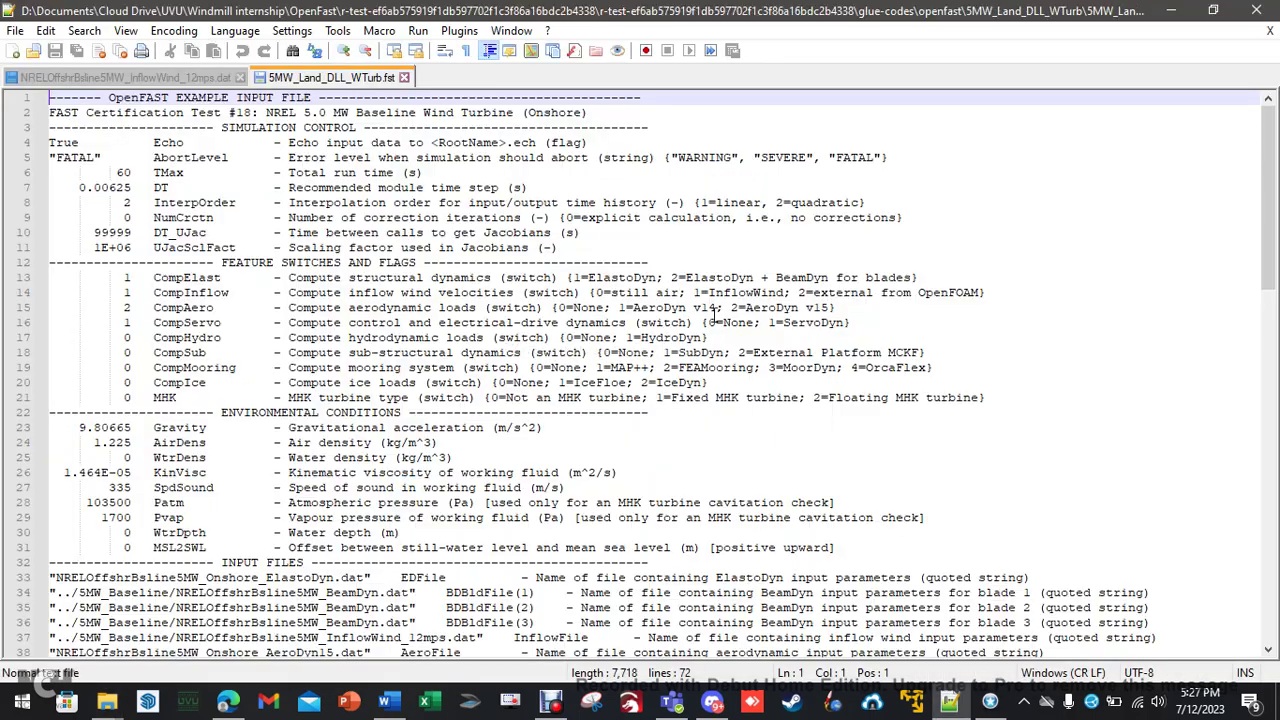
Step: Highlight the InflowFile entry under the input files of 5MW_Land_DLL_WTurb.fst, then close that file
{"action": "scroll", "coordinate": [463, 321], "scroll_direction": "down", "scroll_amount": 5}
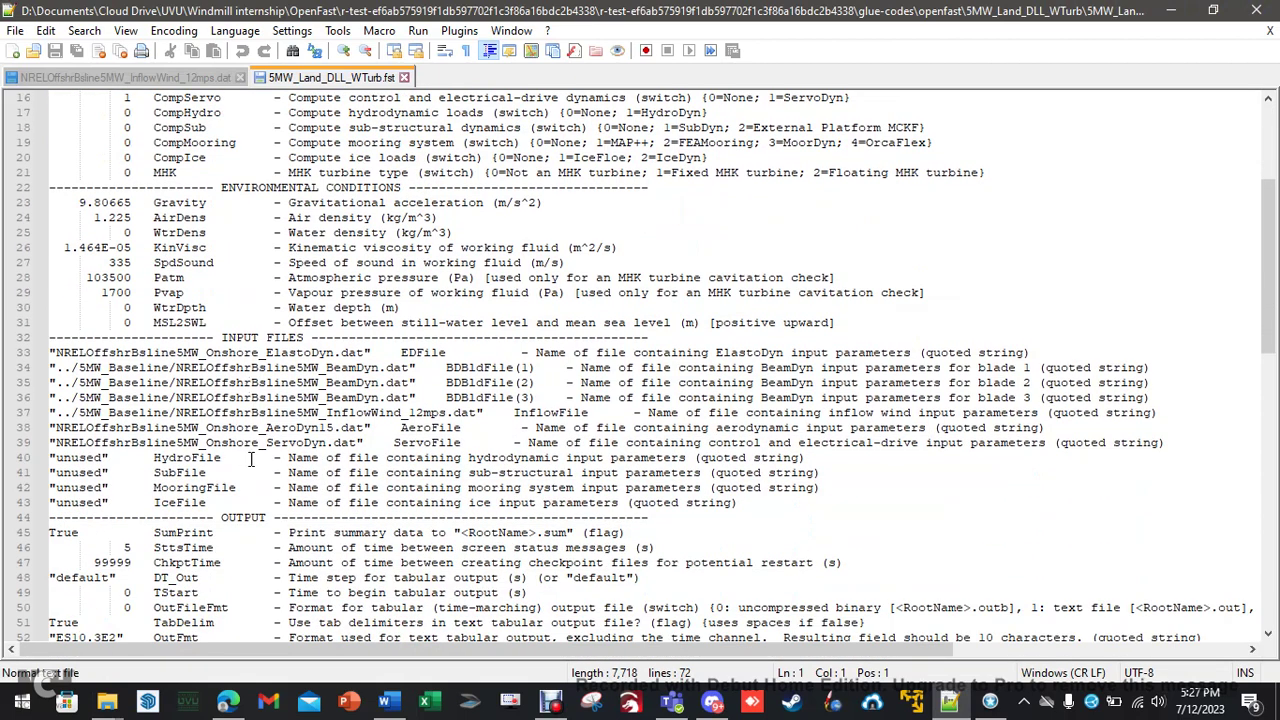
{"action": "left_click_drag", "start_coordinate": [326, 412], "coordinate": [1019, 414]}
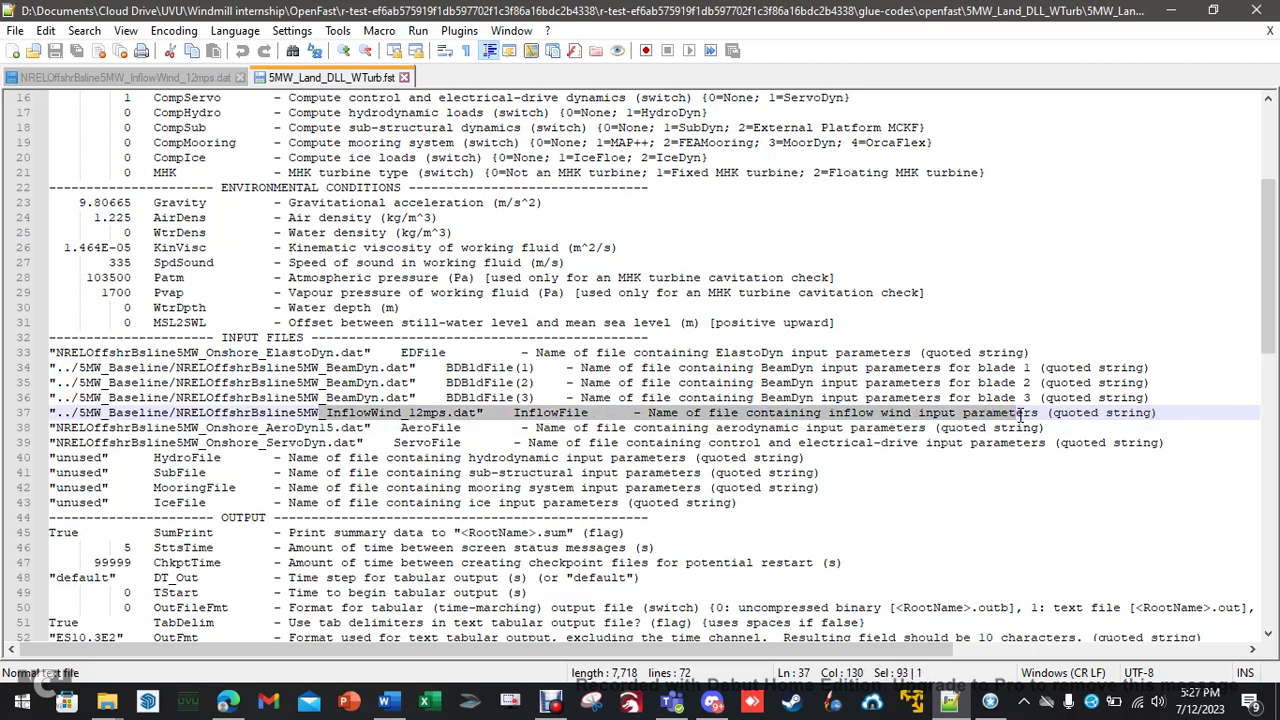
{"action": "left_click", "coordinate": [404, 77]}
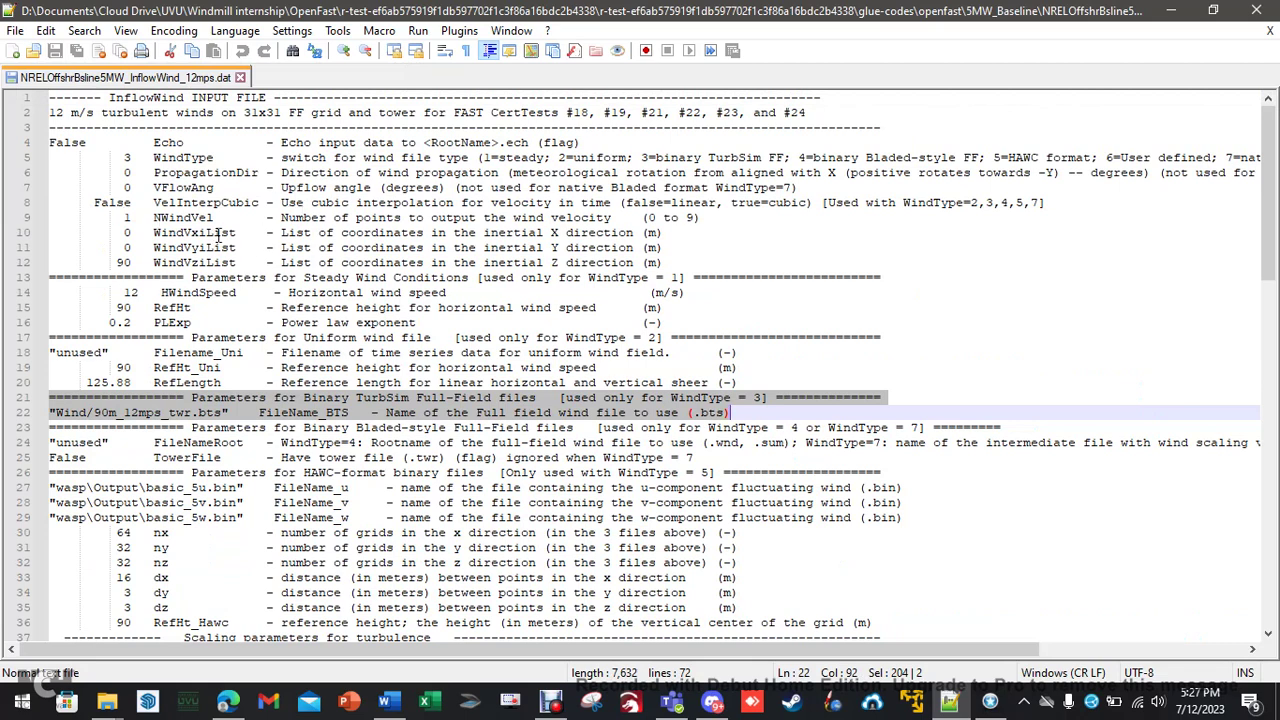
Step: Examine the WindType switch, steady wind parameters and binary TurbSim full-field section in NRELOffshrBsline5MW_InflowWind_12mps.dat
{"action": "left_click", "coordinate": [433, 247]}
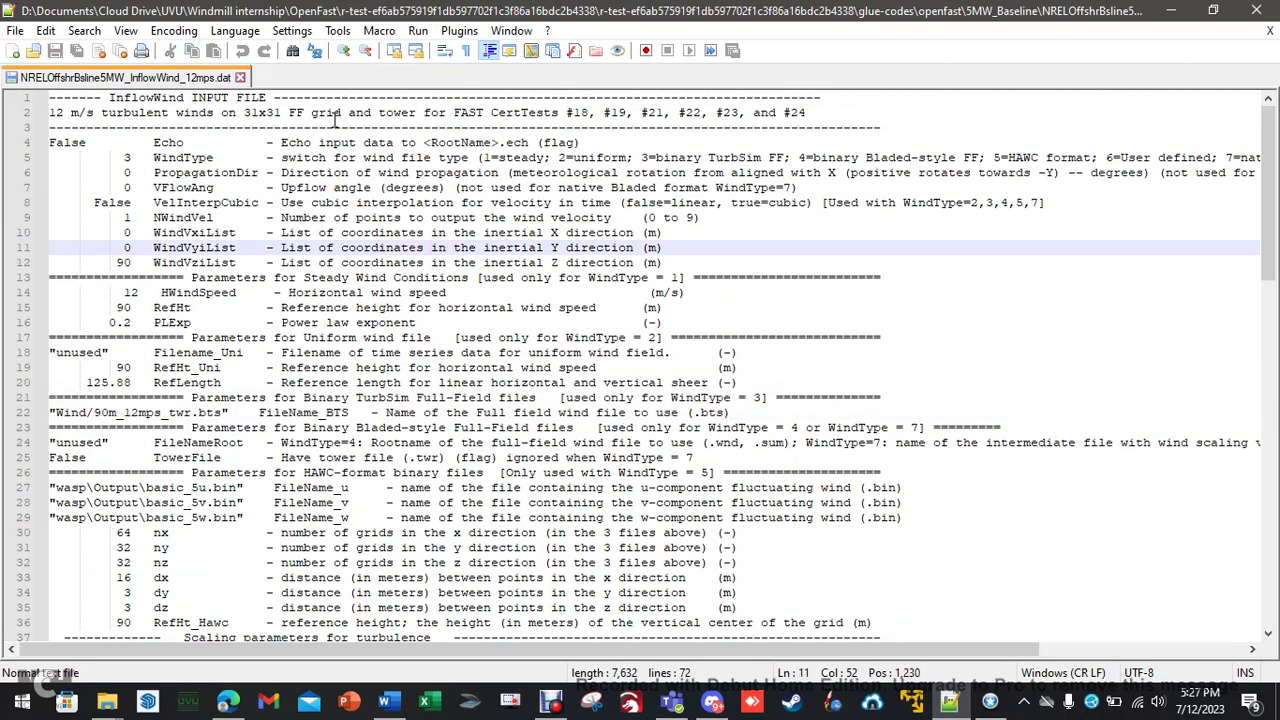
{"action": "left_click_drag", "start_coordinate": [124, 158], "coordinate": [528, 158]}
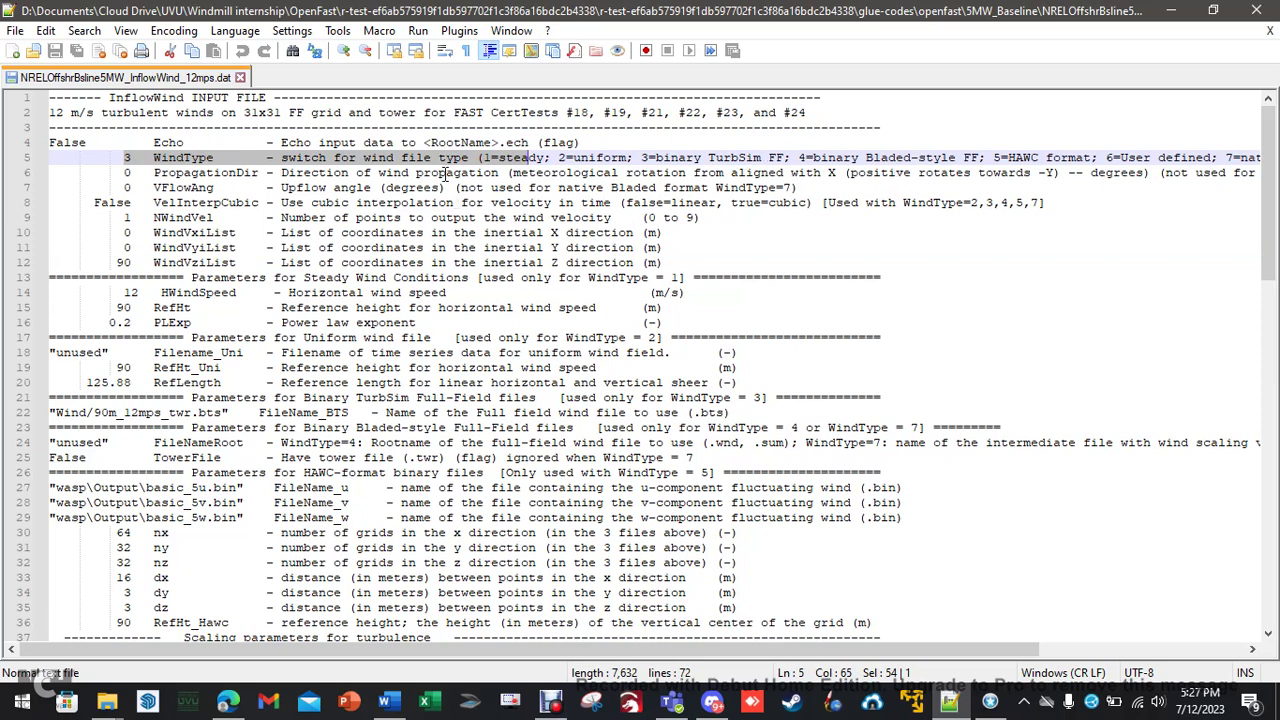
{"action": "left_click", "coordinate": [406, 280]}
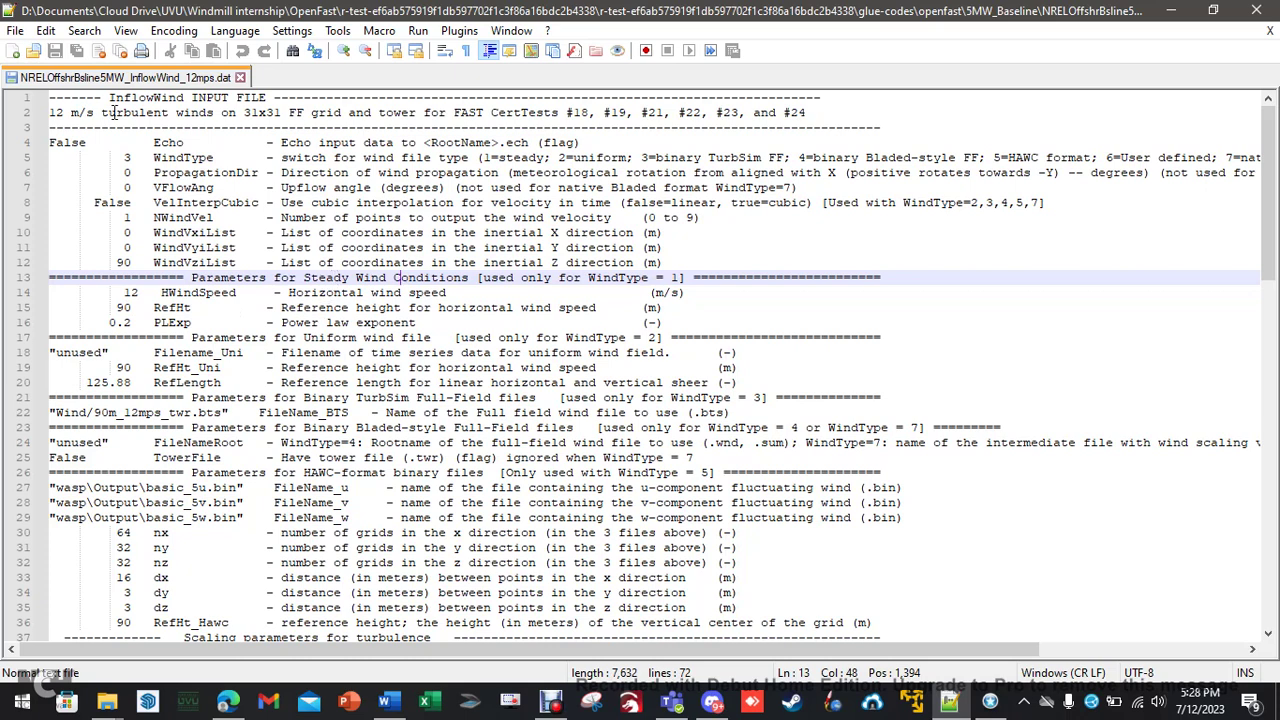
{"action": "scroll", "coordinate": [340, 300], "scroll_direction": "down", "scroll_amount": 1}
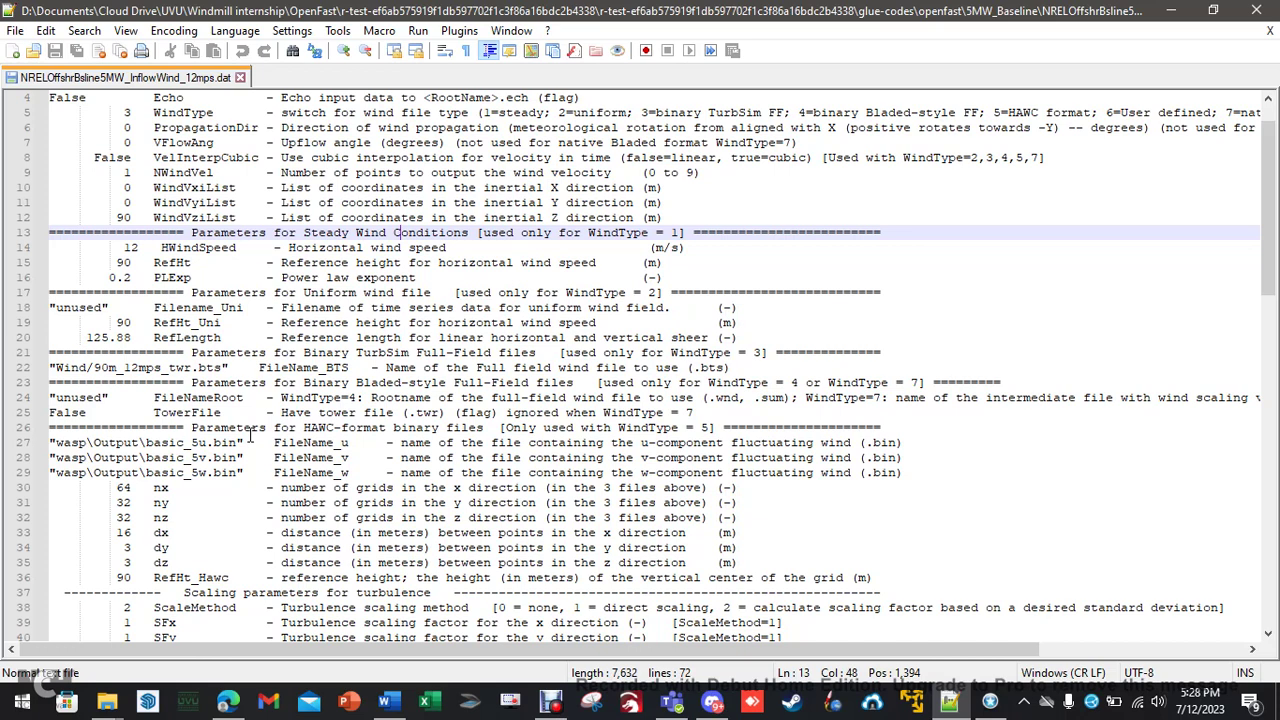
{"action": "left_click", "coordinate": [288, 355]}
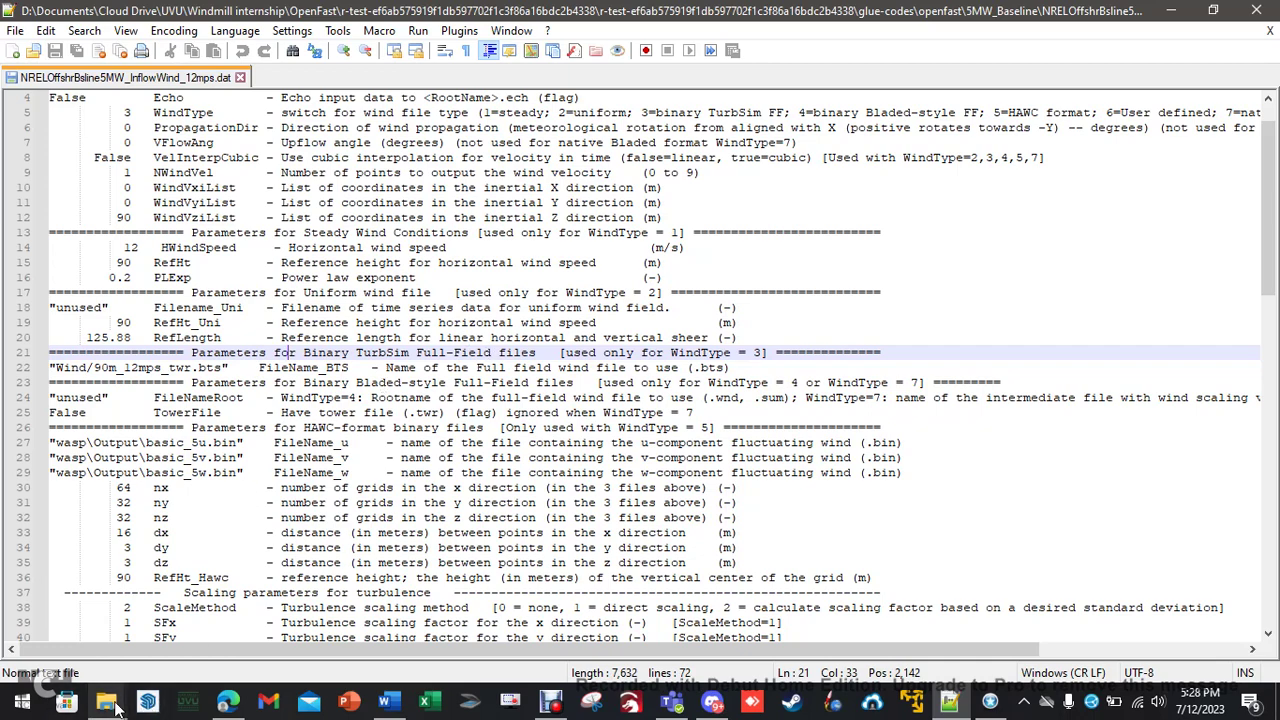
Step: Open the Wind folder inside 5MW_Baseline in File Explorer and load 90m_12mps_twr.bts into pyDatView
{"action": "mouse_move", "coordinate": [115, 706]}
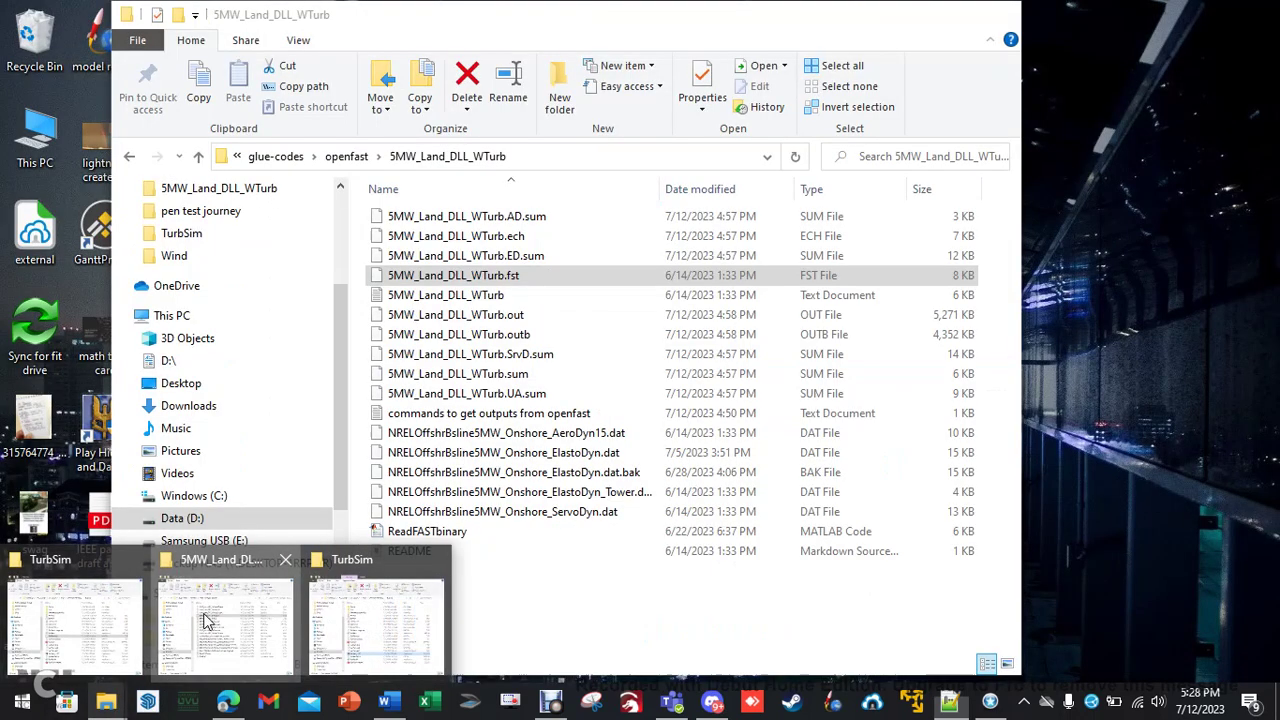
{"action": "left_click", "coordinate": [225, 625]}
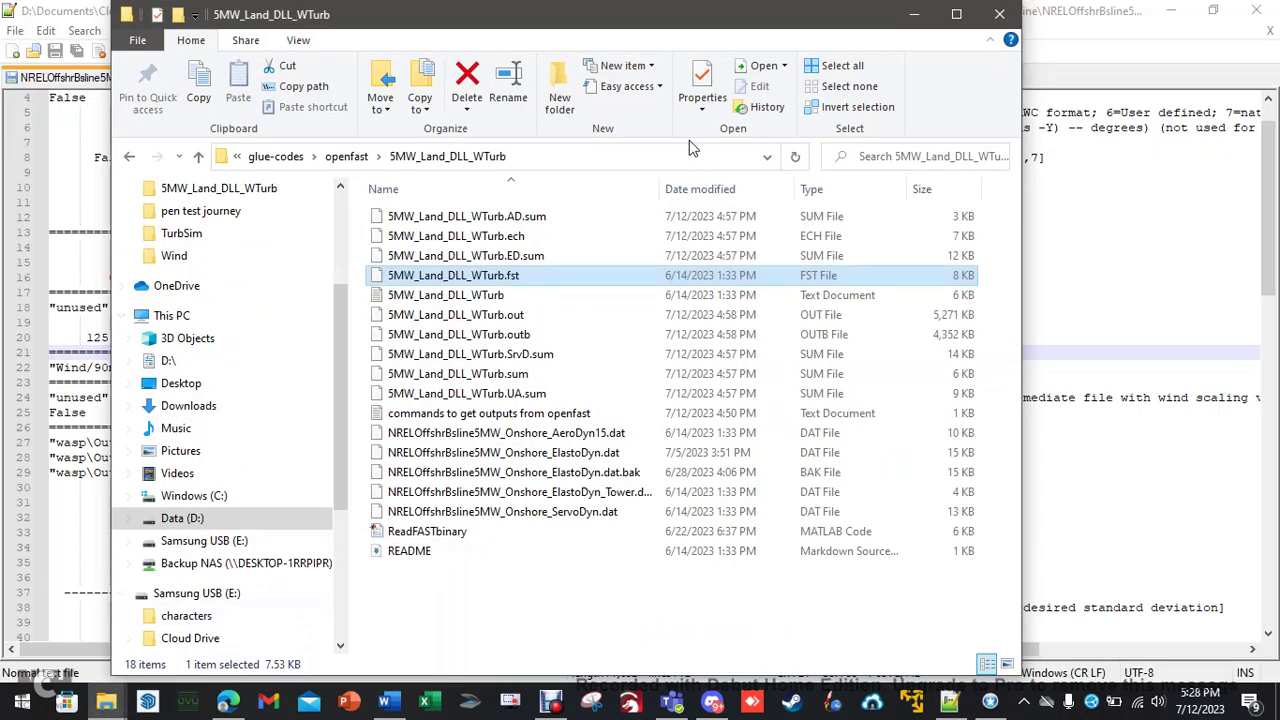
{"action": "left_click", "coordinate": [366, 166]}
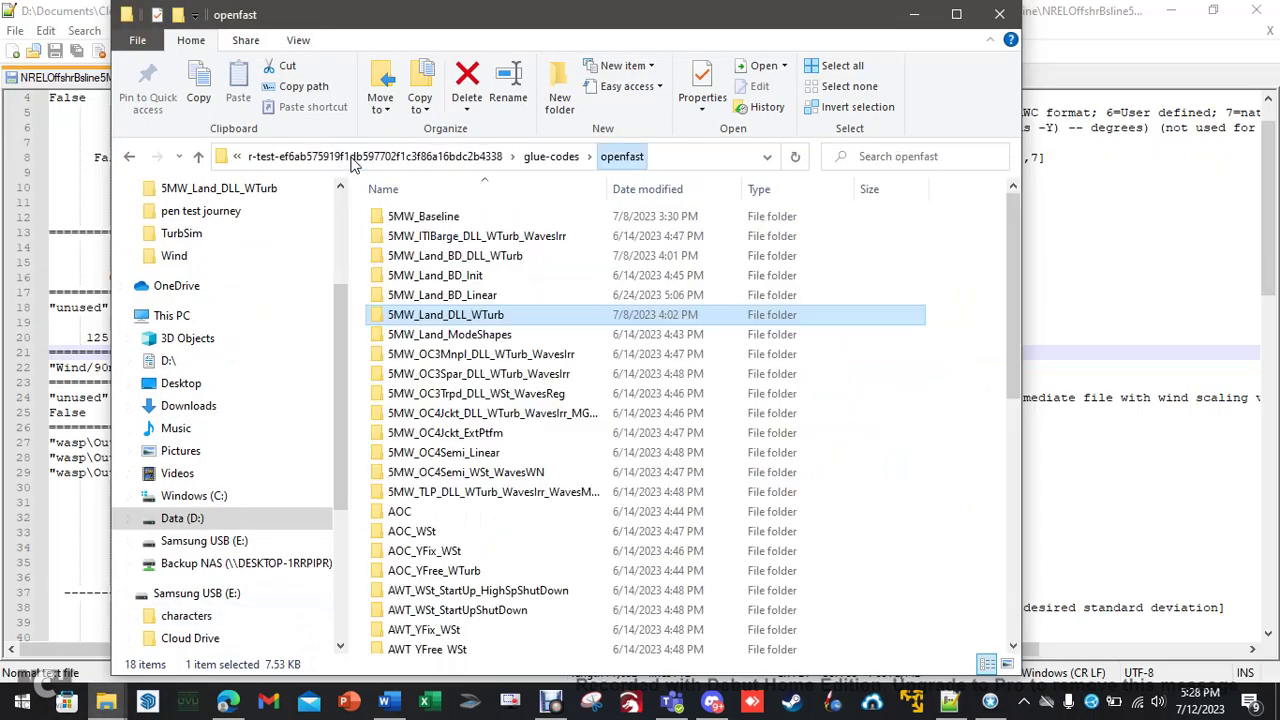
{"action": "double_click", "coordinate": [420, 218]}
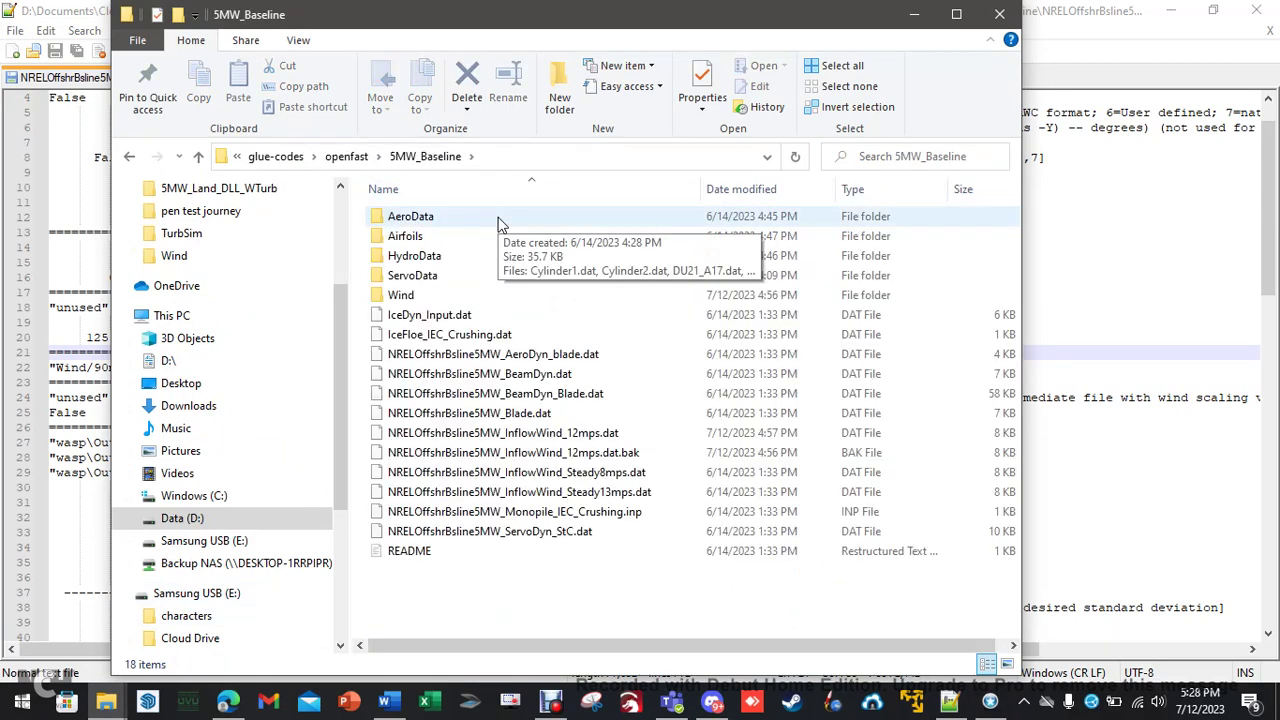
{"action": "double_click", "coordinate": [432, 298]}
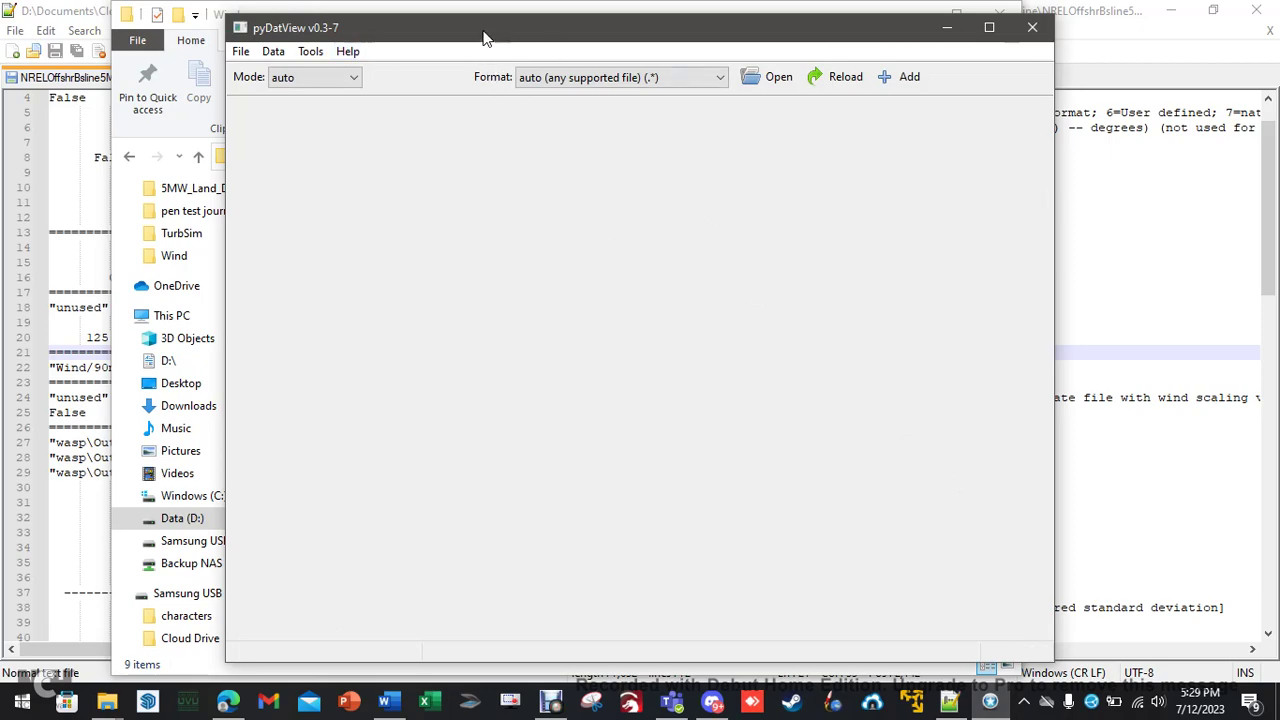
{"action": "left_click_drag", "start_coordinate": [486, 37], "coordinate": [867, 44]}
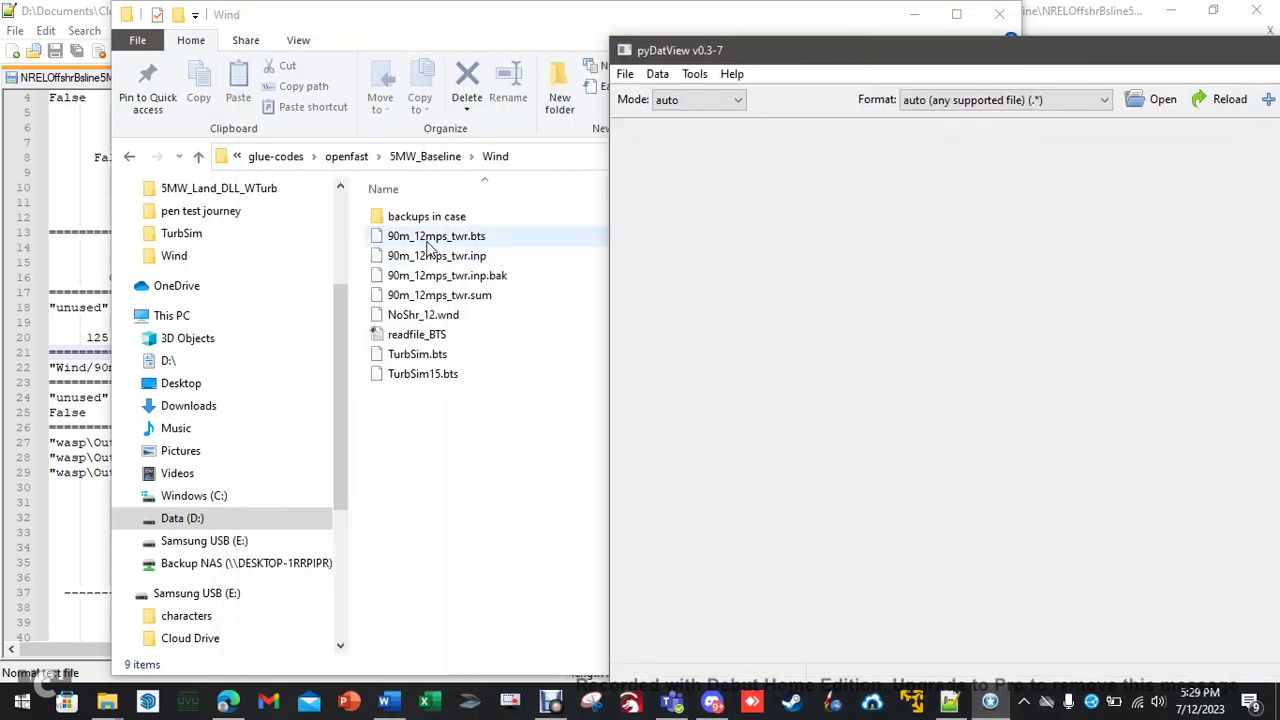
{"action": "left_click_drag", "start_coordinate": [462, 237], "coordinate": [984, 383]}
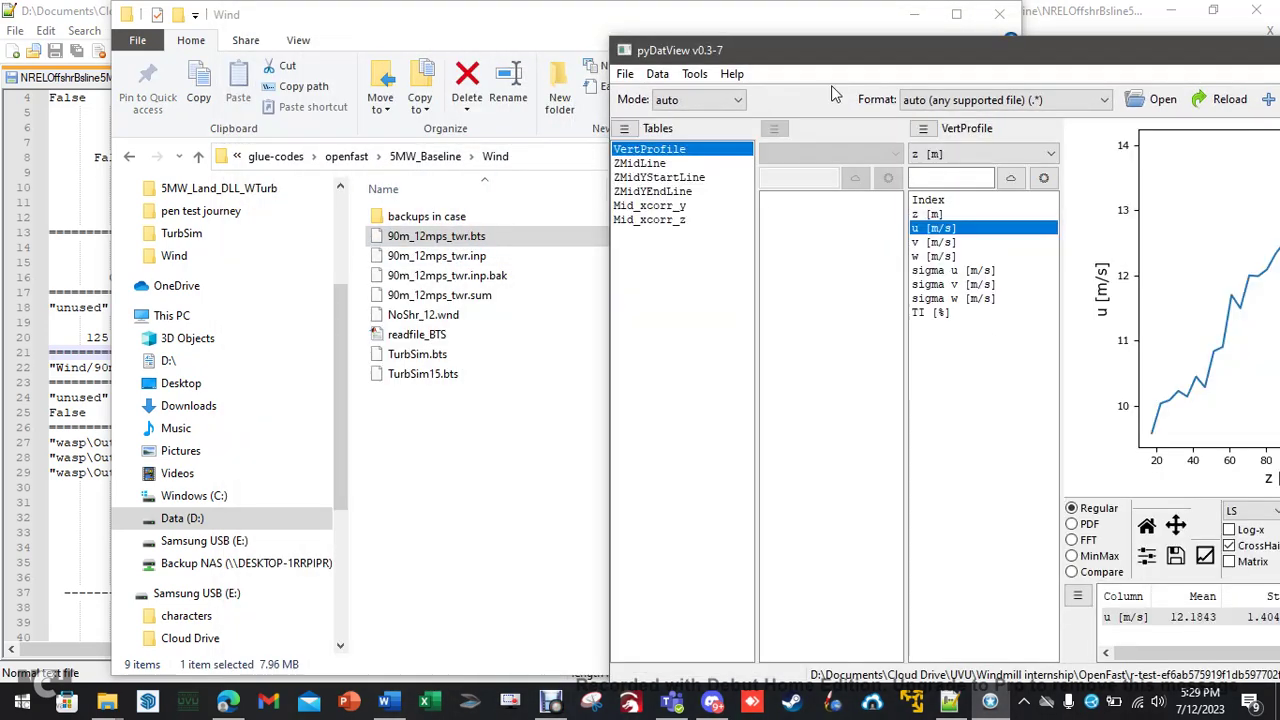
Step: Plot z [m] for the VertProfile table in pyDatView, and close the viewer
{"action": "left_click_drag", "start_coordinate": [825, 63], "coordinate": [337, 40]}
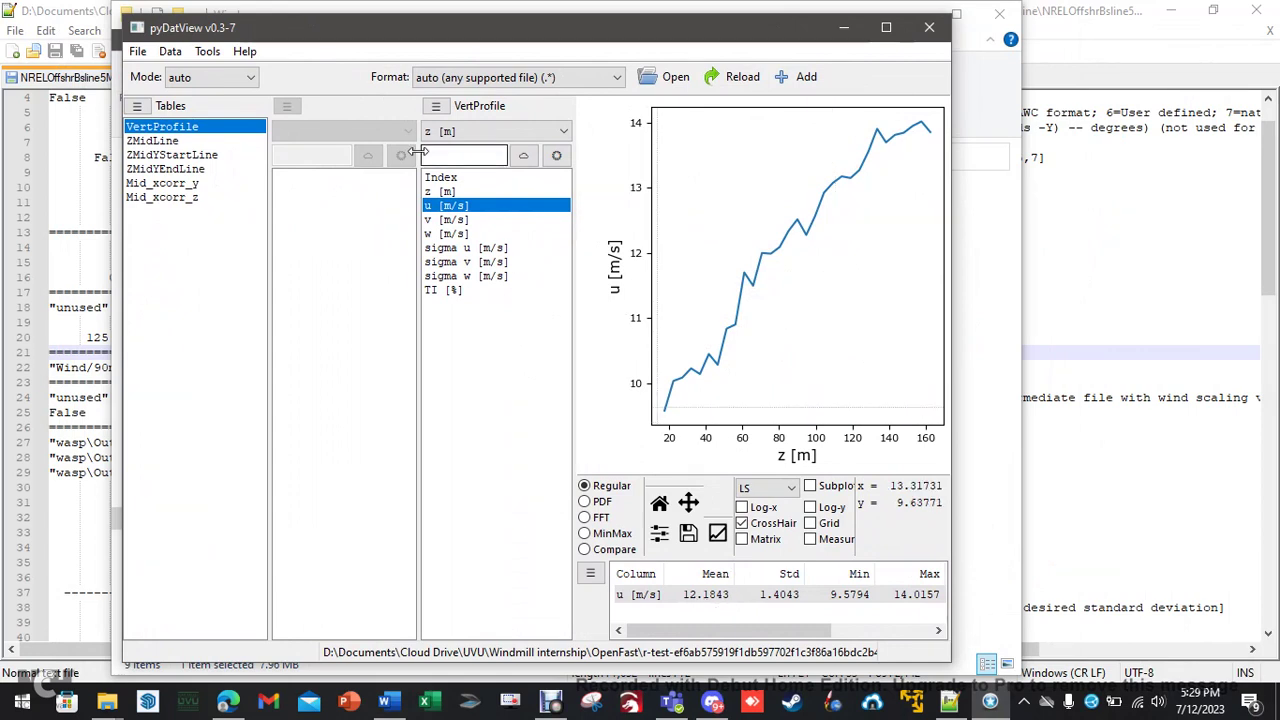
{"action": "left_click", "coordinate": [443, 191]}
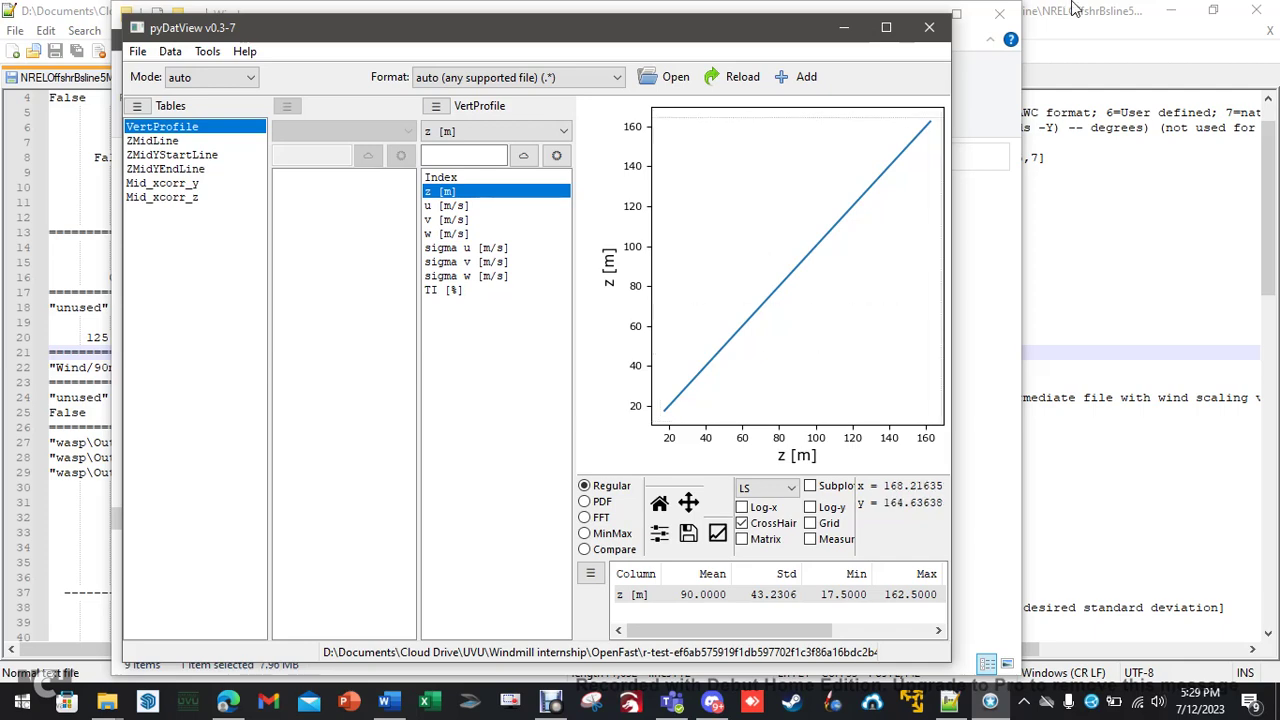
{"action": "left_click", "coordinate": [928, 33]}
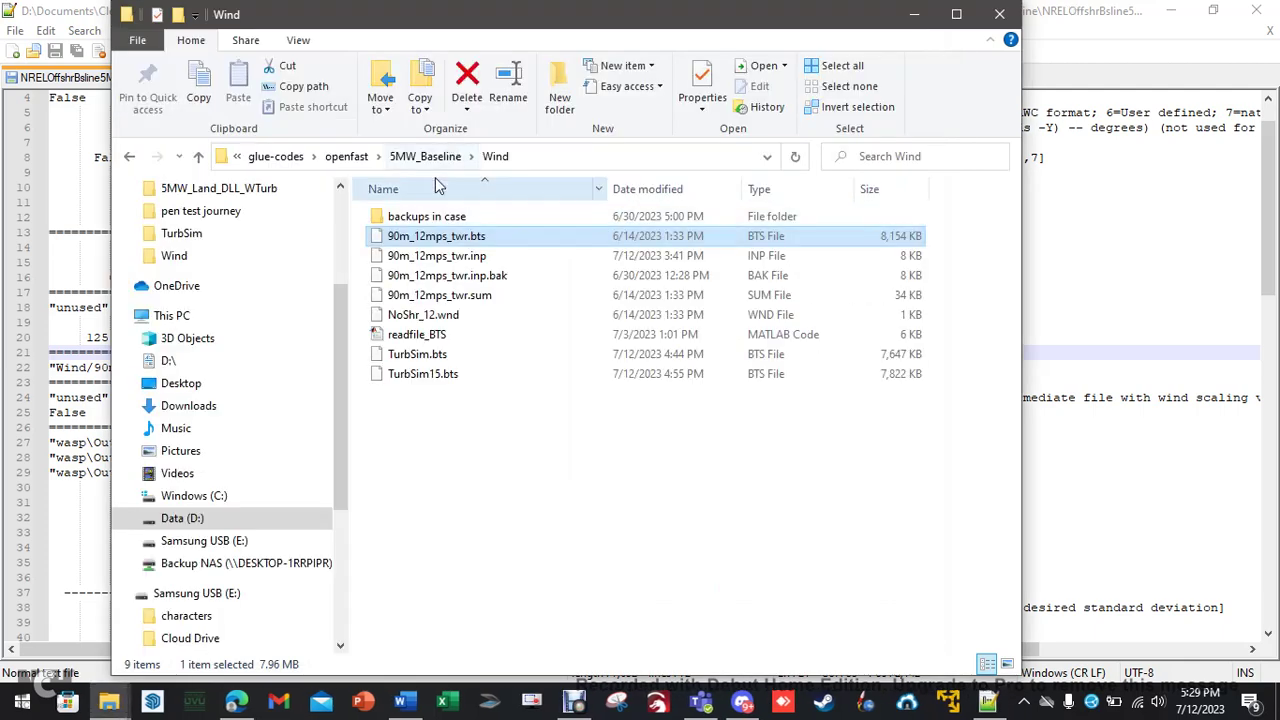
Step: Open NRELOffshrBsline5MW_Onshore_AeroDyn15.dat from the openfast 5MW_Land_DLL_WTurb folder in Notepad++
{"action": "left_click", "coordinate": [357, 158]}
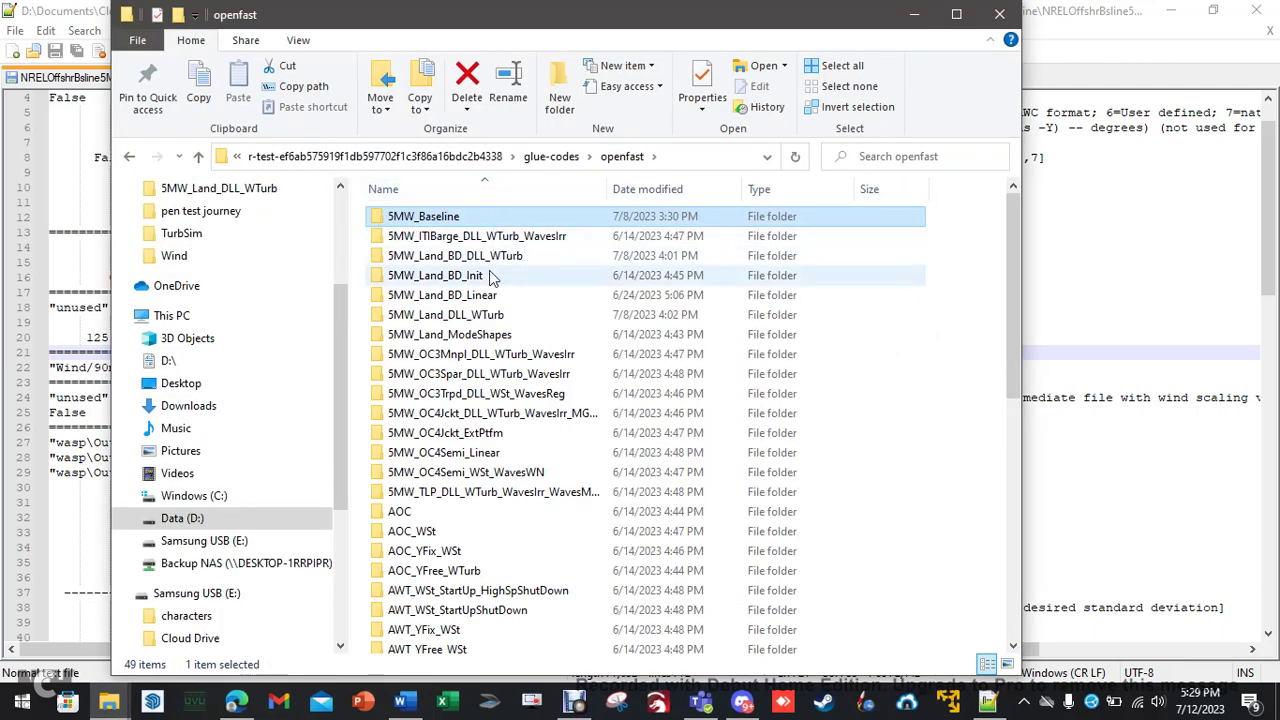
{"action": "double_click", "coordinate": [456, 316]}
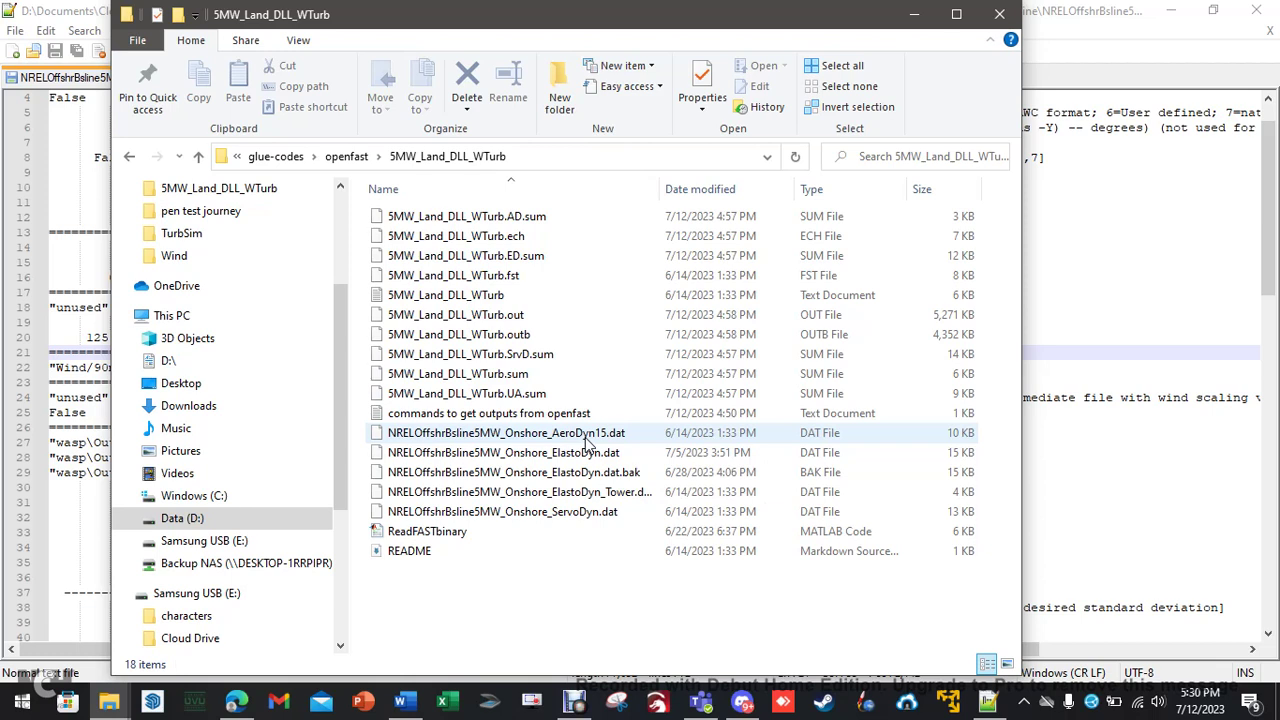
{"action": "right_click", "coordinate": [590, 440]}
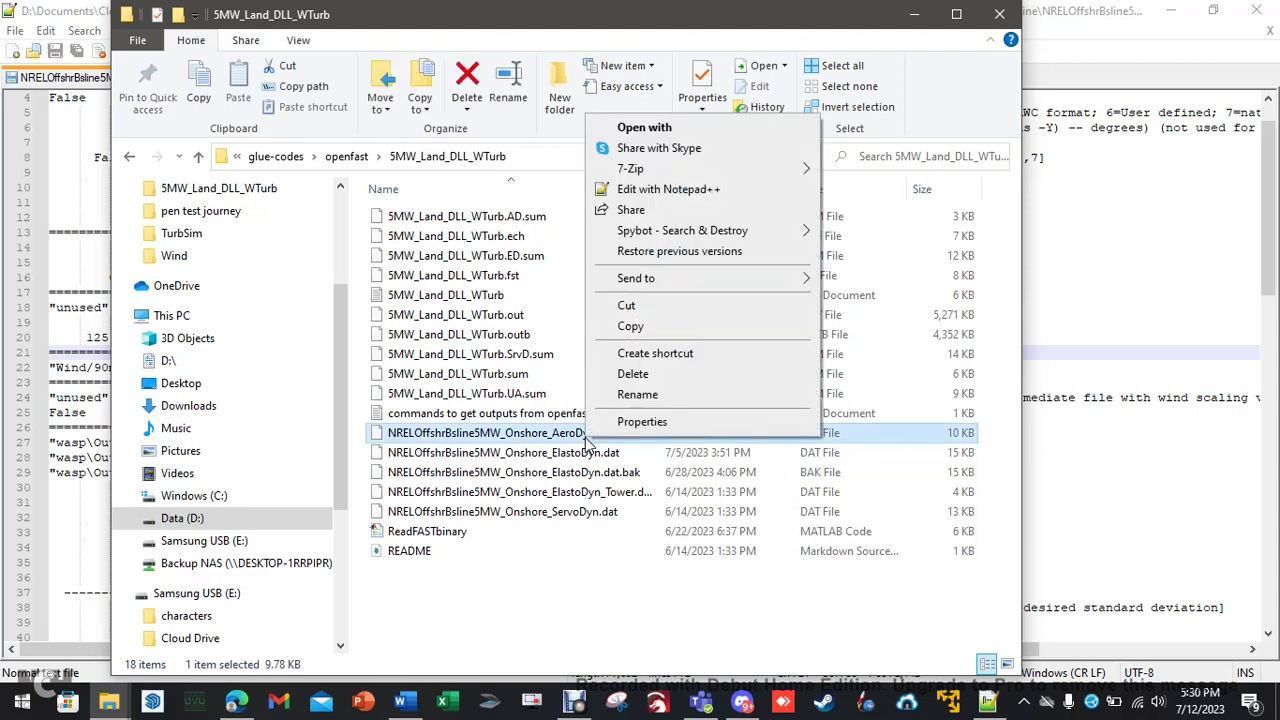
{"action": "left_click", "coordinate": [722, 190]}
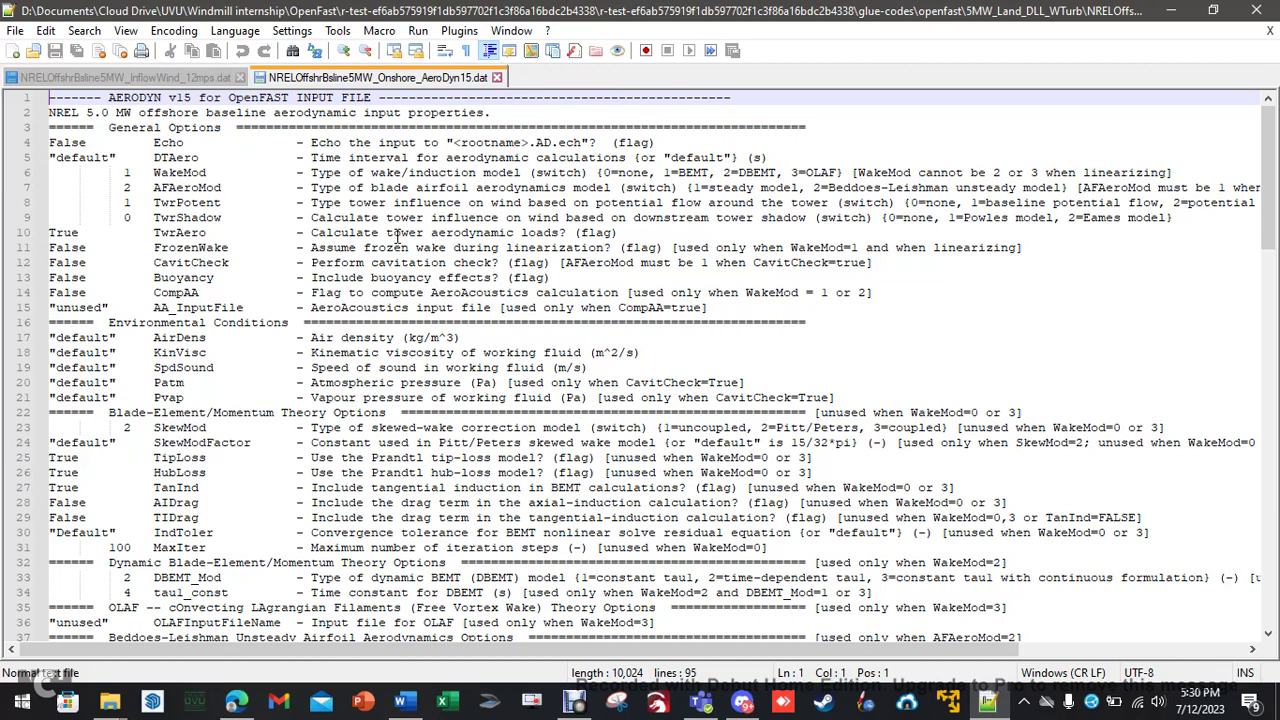
Step: Examine the airfoil, rotor/blade and tower aerodynamics sections of NRELOffshrBsline5MW_Onshore_AeroDyn15.dat, and close that file
{"action": "scroll", "coordinate": [397, 240], "scroll_direction": "down", "scroll_amount": 3}
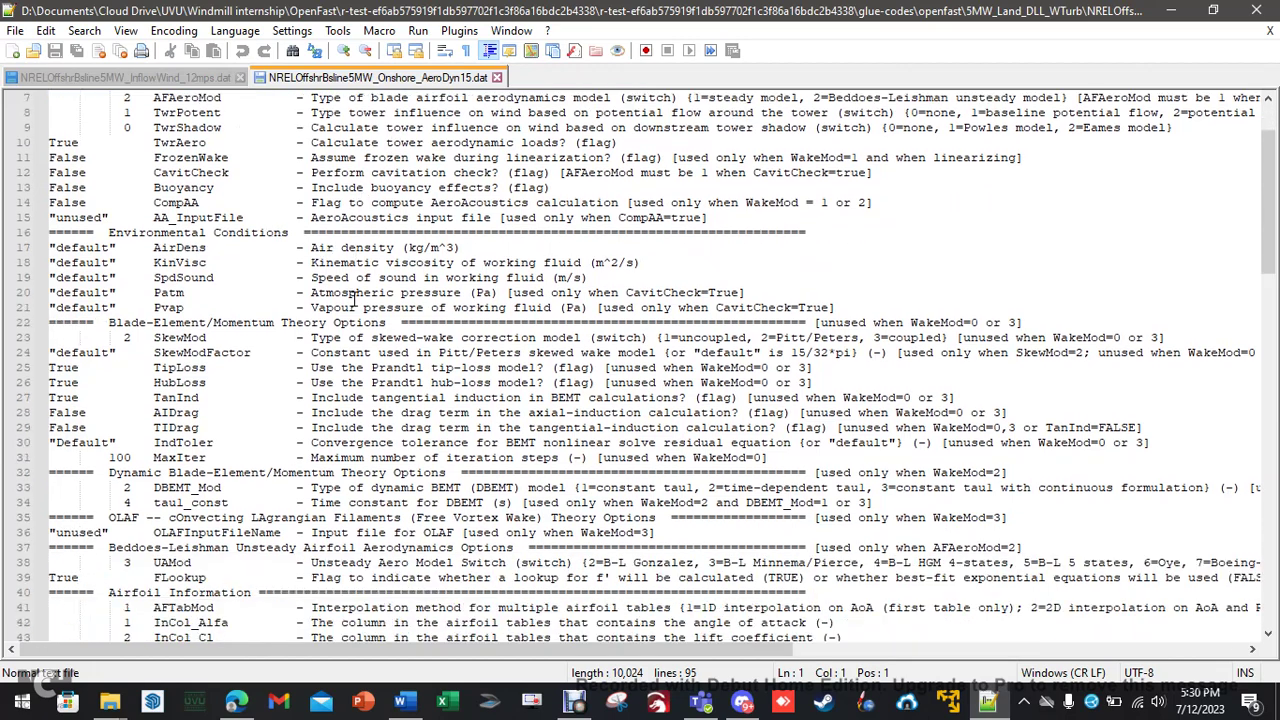
{"action": "scroll", "coordinate": [397, 280], "scroll_direction": "down", "scroll_amount": 5}
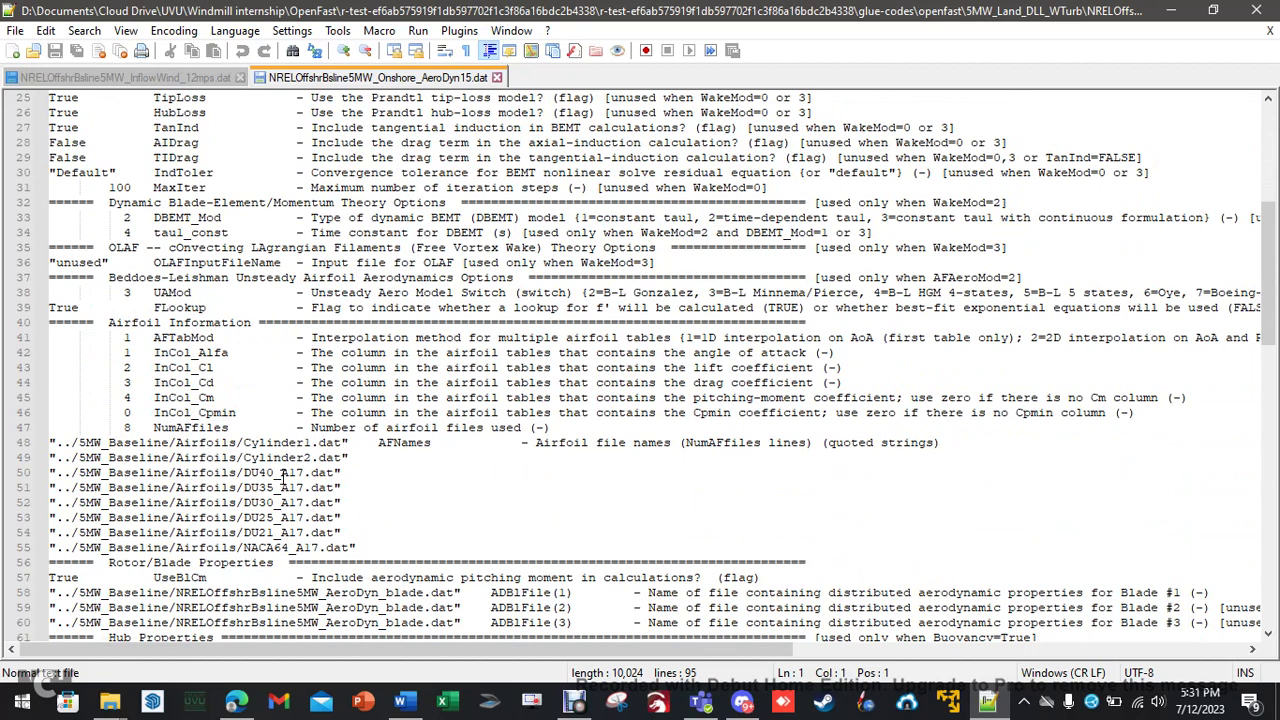
{"action": "scroll", "coordinate": [298, 460], "scroll_direction": "down", "scroll_amount": 2}
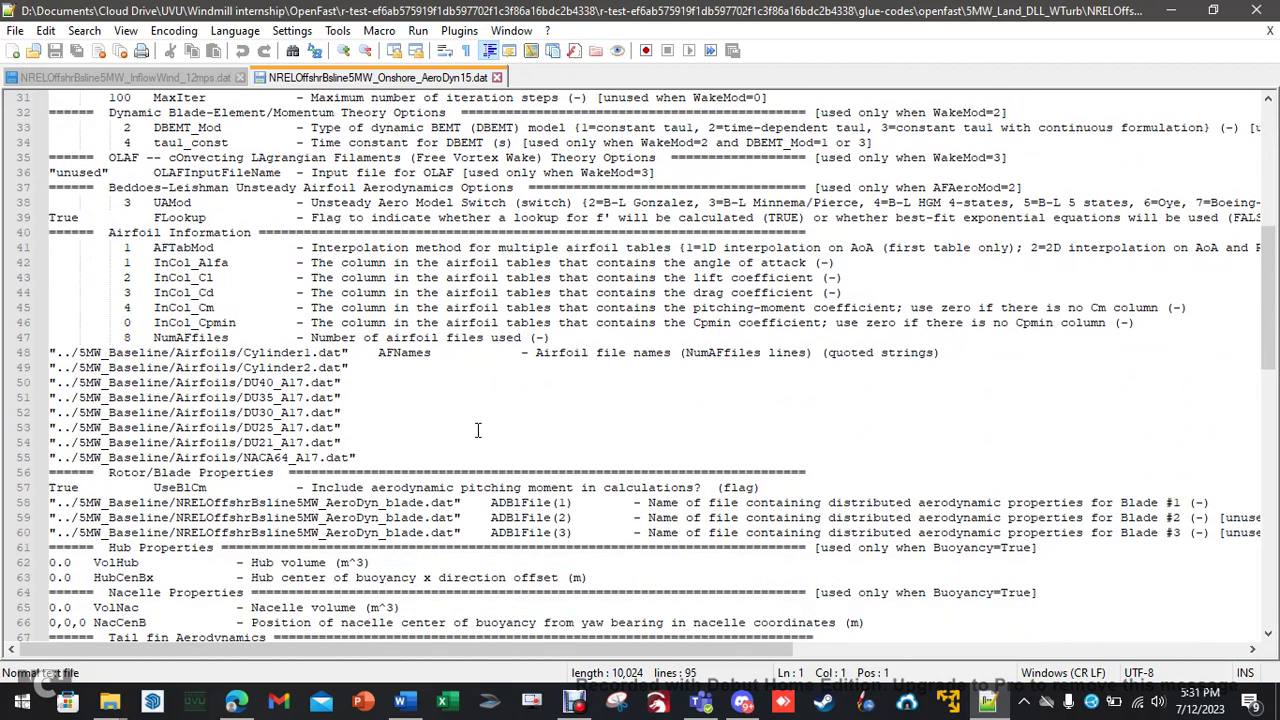
{"action": "scroll", "coordinate": [478, 428], "scroll_direction": "down", "scroll_amount": 1}
{"action": "scroll", "coordinate": [478, 428], "scroll_direction": "down", "scroll_amount": 2}
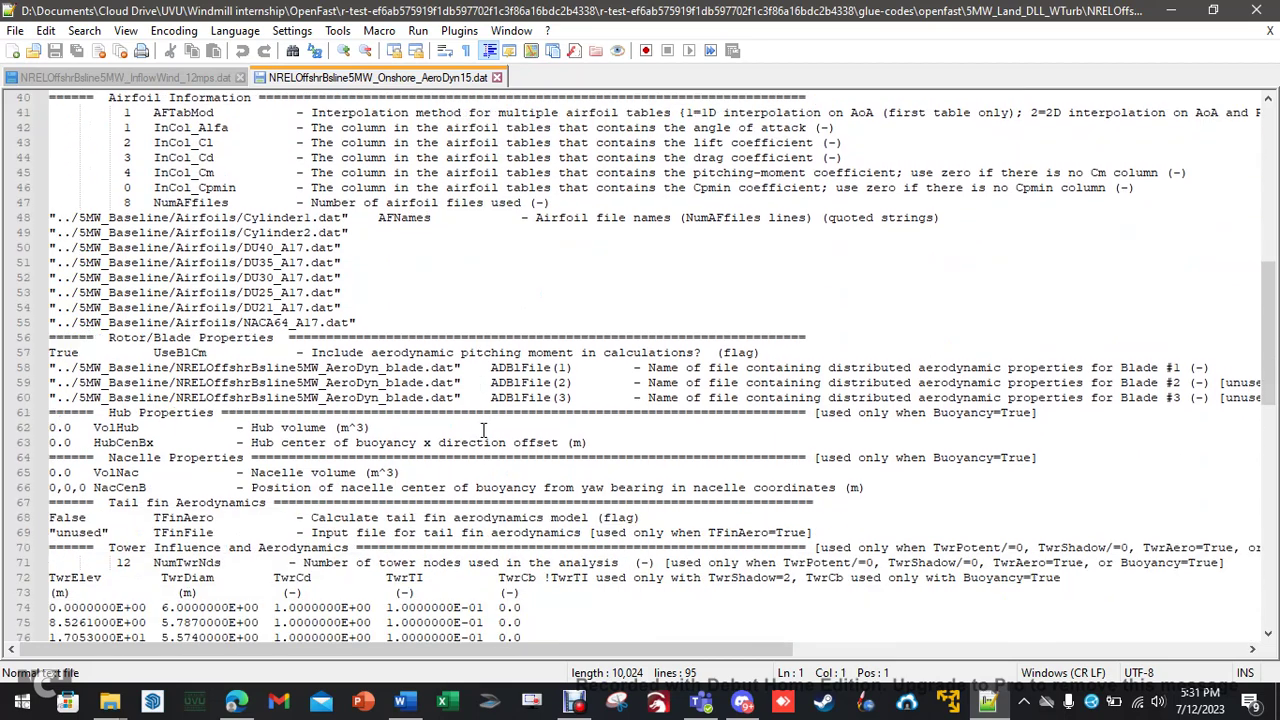
{"action": "scroll", "coordinate": [483, 430], "scroll_direction": "down", "scroll_amount": 1}
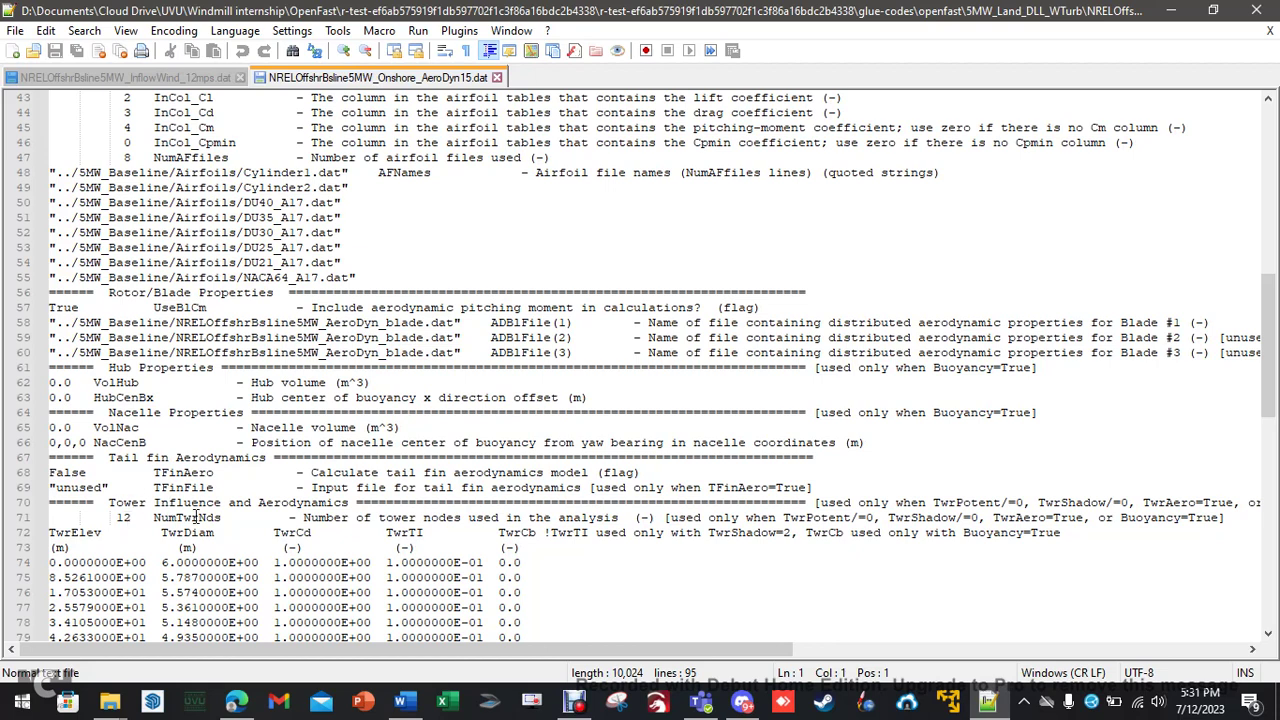
{"action": "left_click", "coordinate": [496, 77]}
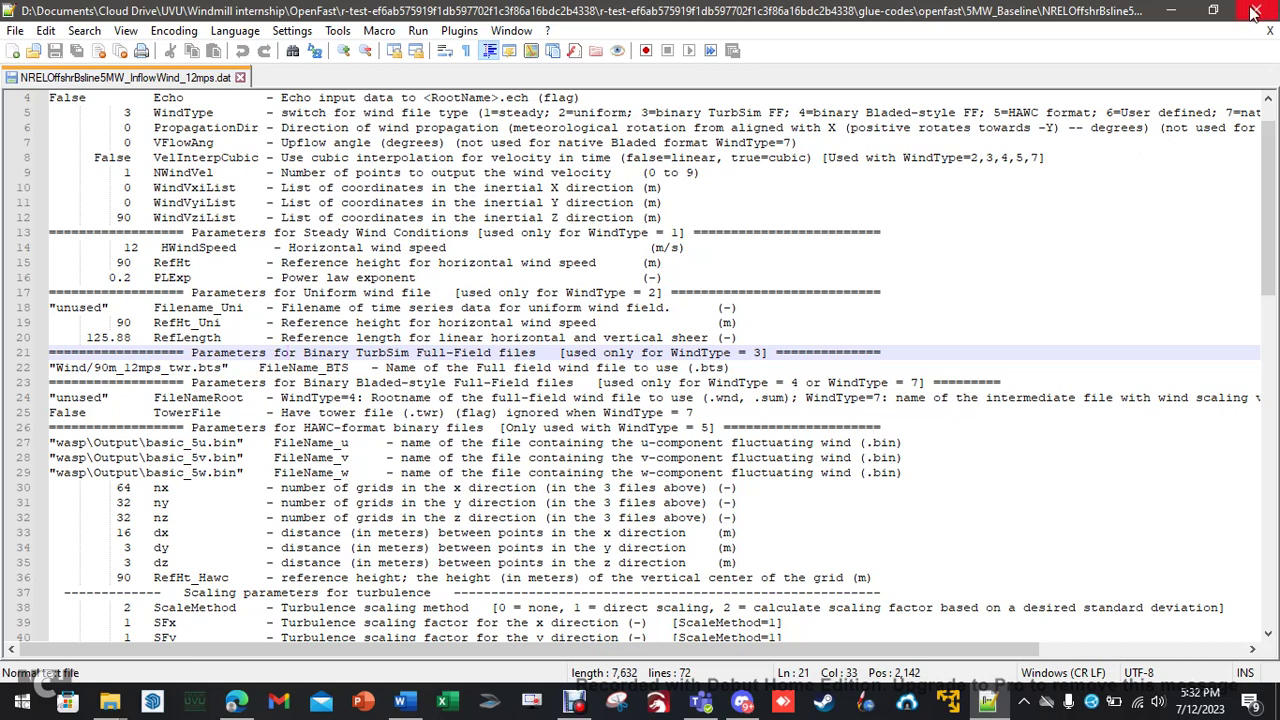
Step: Switch to the TurbSim folder in File Explorer and open TurbSim.inp in Notepad++
{"action": "left_click", "coordinate": [1170, 17]}
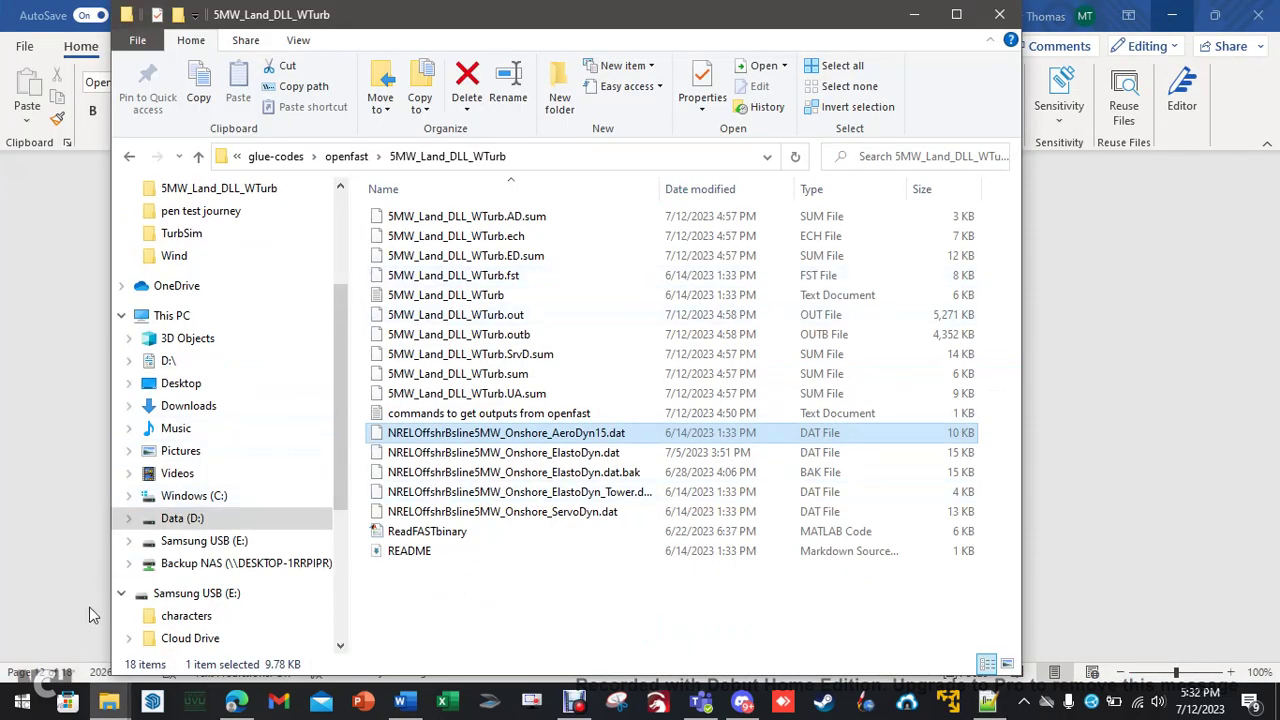
{"action": "mouse_move", "coordinate": [109, 703]}
{"action": "left_click", "coordinate": [88, 645]}
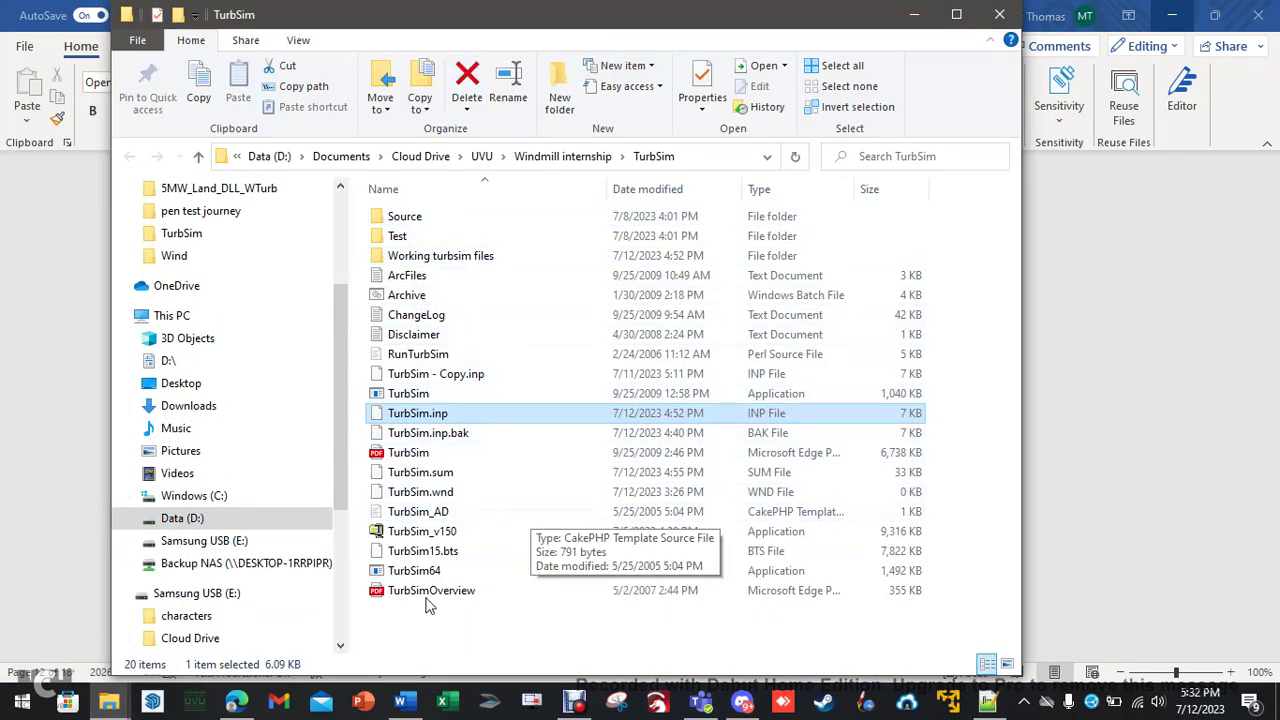
{"action": "right_click", "coordinate": [420, 418]}
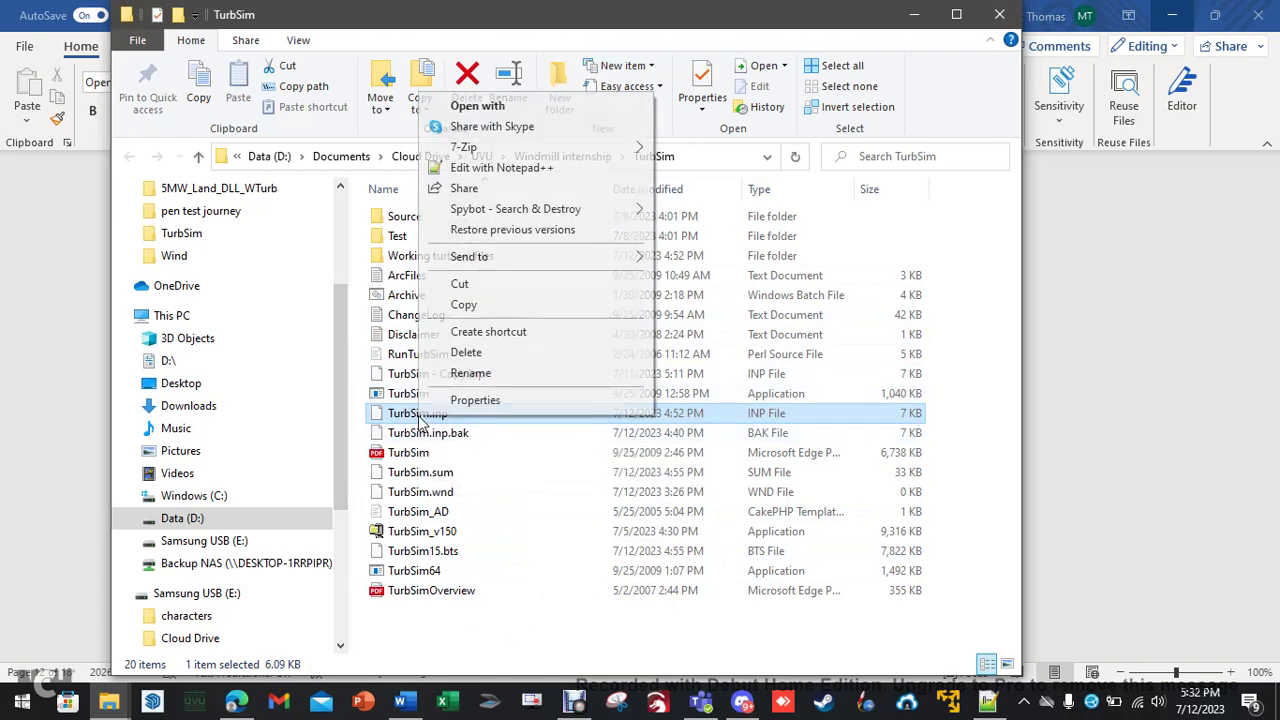
{"action": "left_click", "coordinate": [516, 170]}
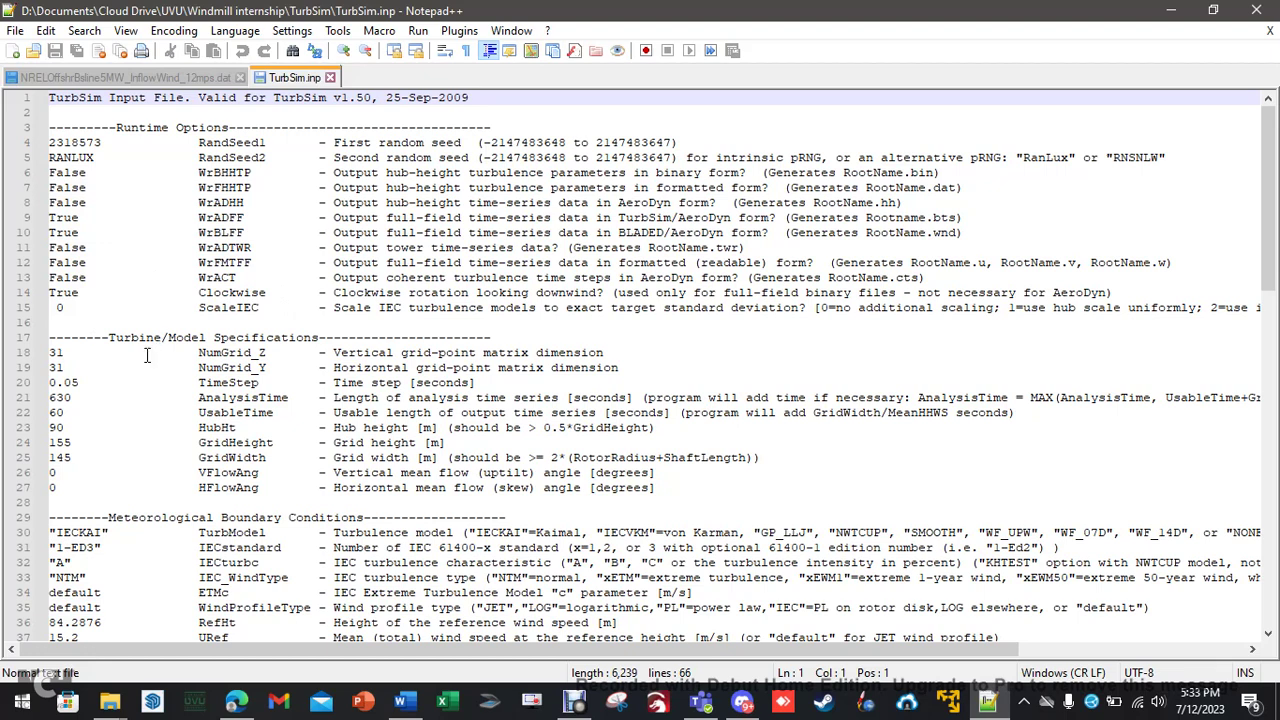
Step: Highlight the RefHt and URef entries in the Meteorological Boundary Conditions section of TurbSim.inp
{"action": "scroll", "coordinate": [147, 355], "scroll_direction": "down", "scroll_amount": 1}
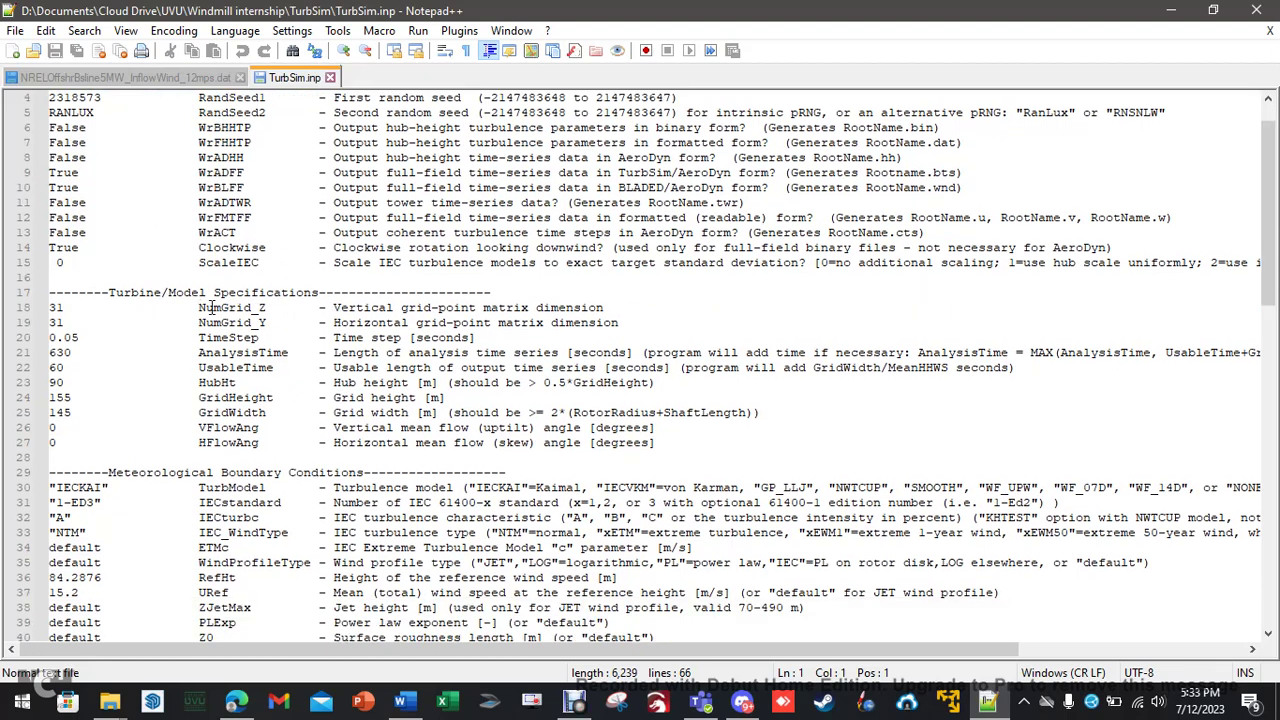
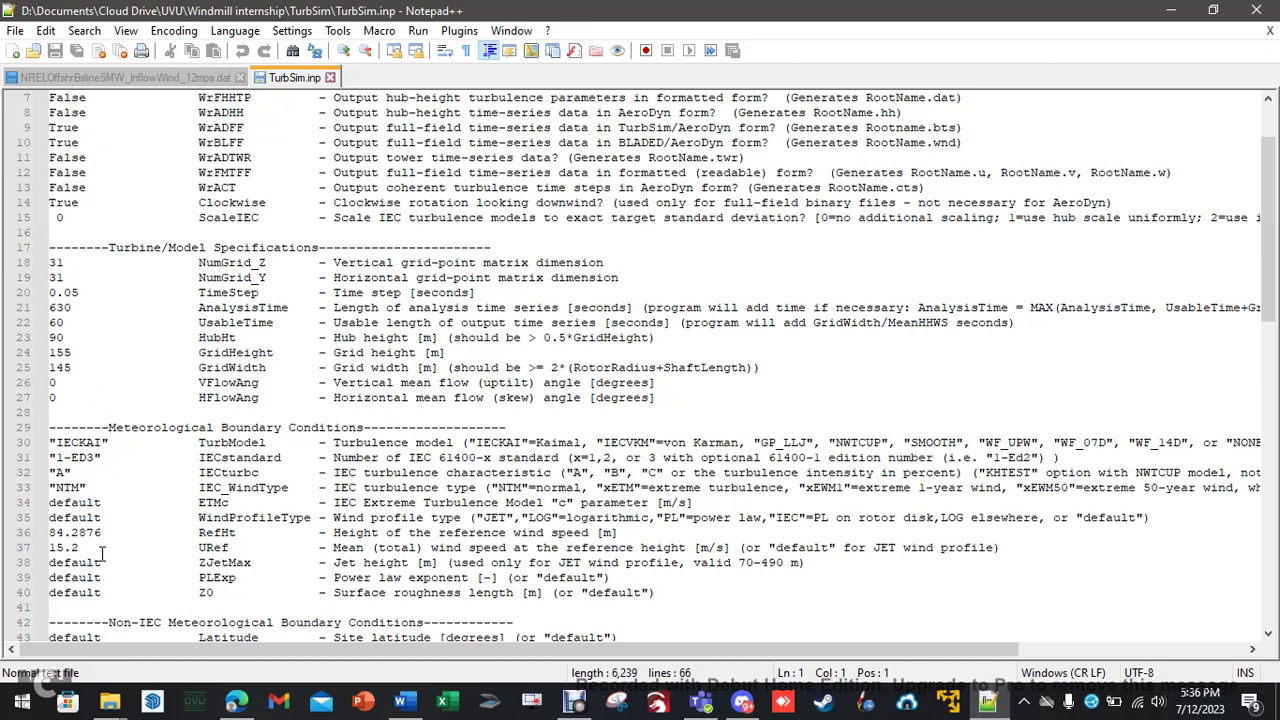
{"action": "left_click", "coordinate": [205, 549]}
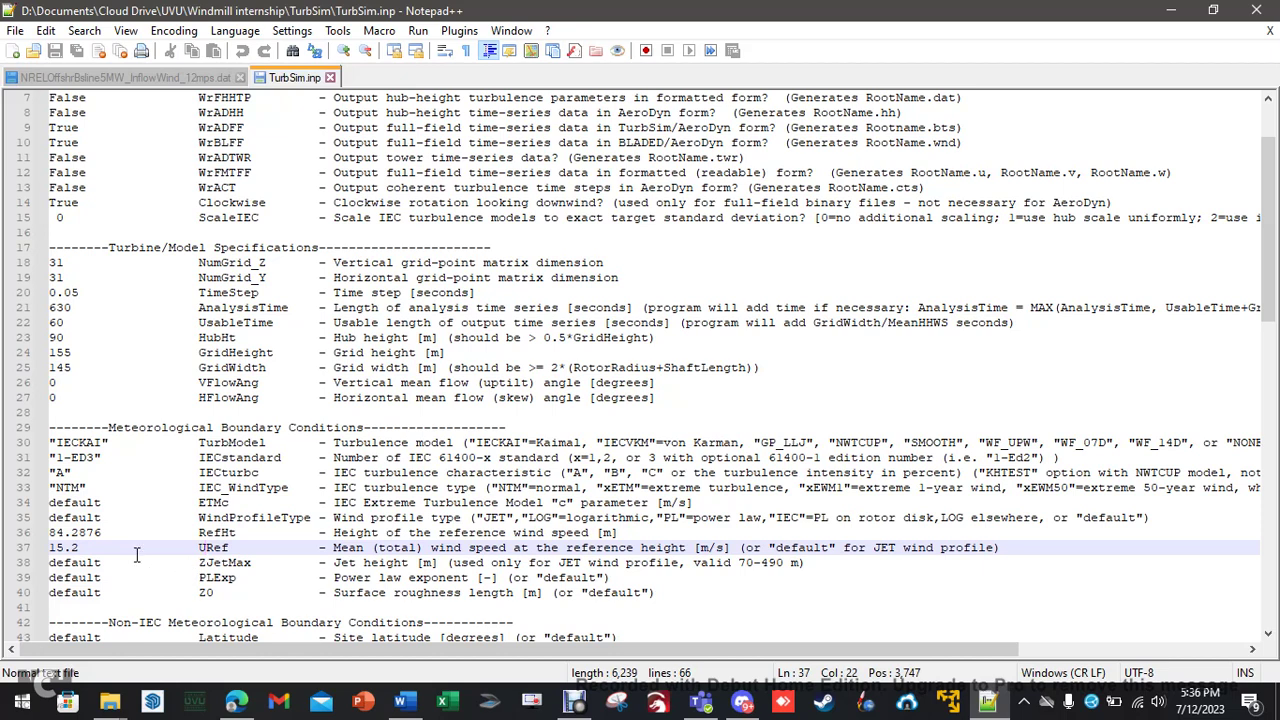
{"action": "left_click", "coordinate": [85, 533]}
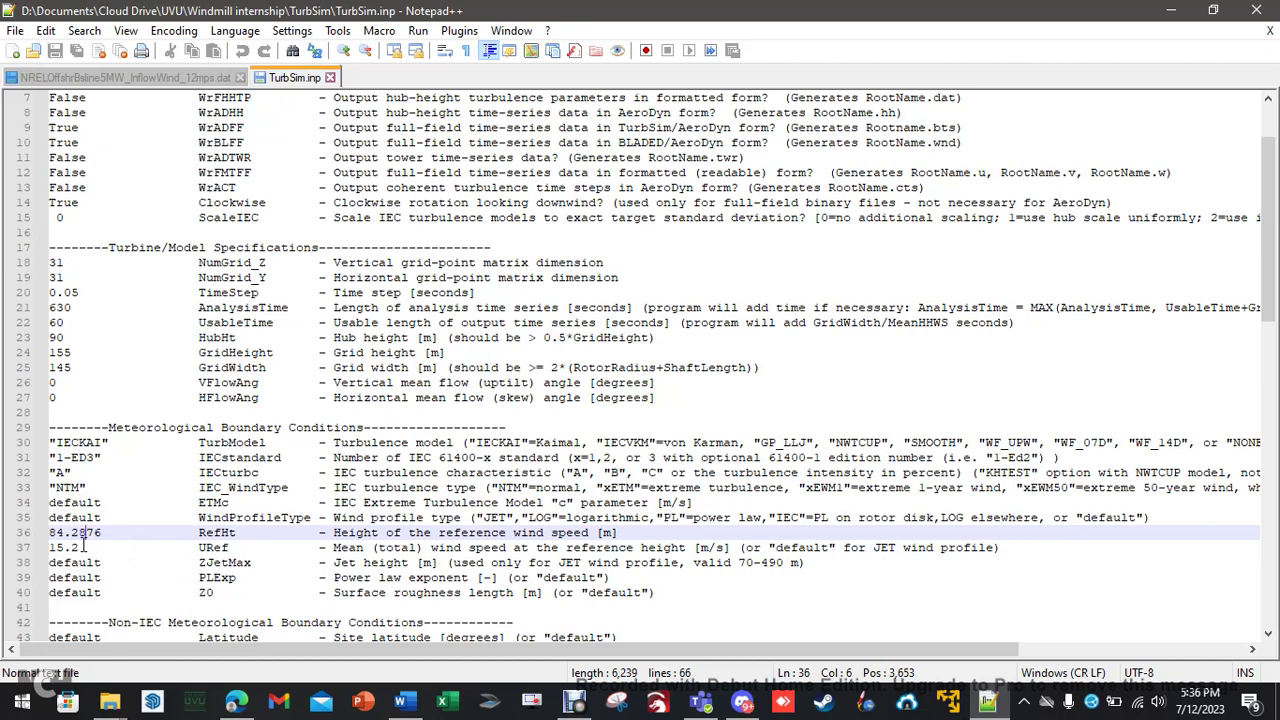
{"action": "left_click", "coordinate": [83, 547]}
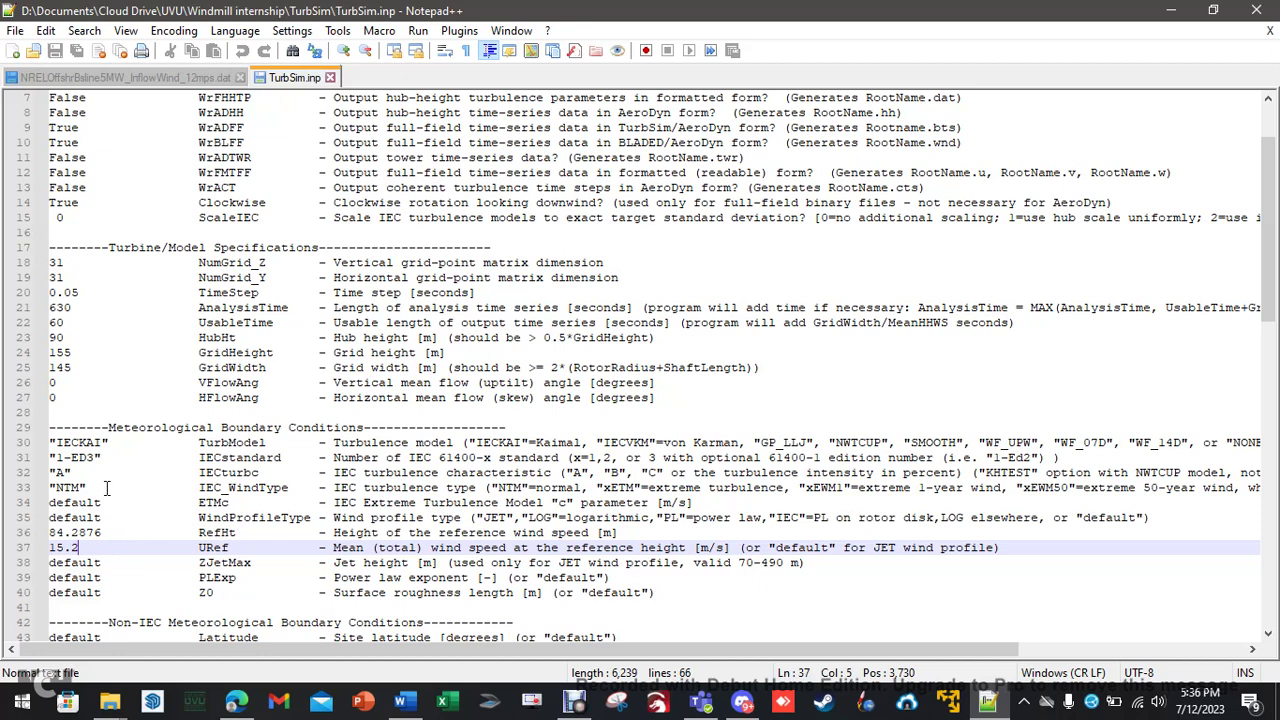
Step: Review the non-IEC meteorological and coherent turbulence scaling sections of TurbSim.inp, and close the file and Notepad++
{"action": "scroll", "coordinate": [108, 488], "scroll_direction": "down", "scroll_amount": 2}
{"action": "scroll", "coordinate": [124, 478], "scroll_direction": "down", "scroll_amount": 8}
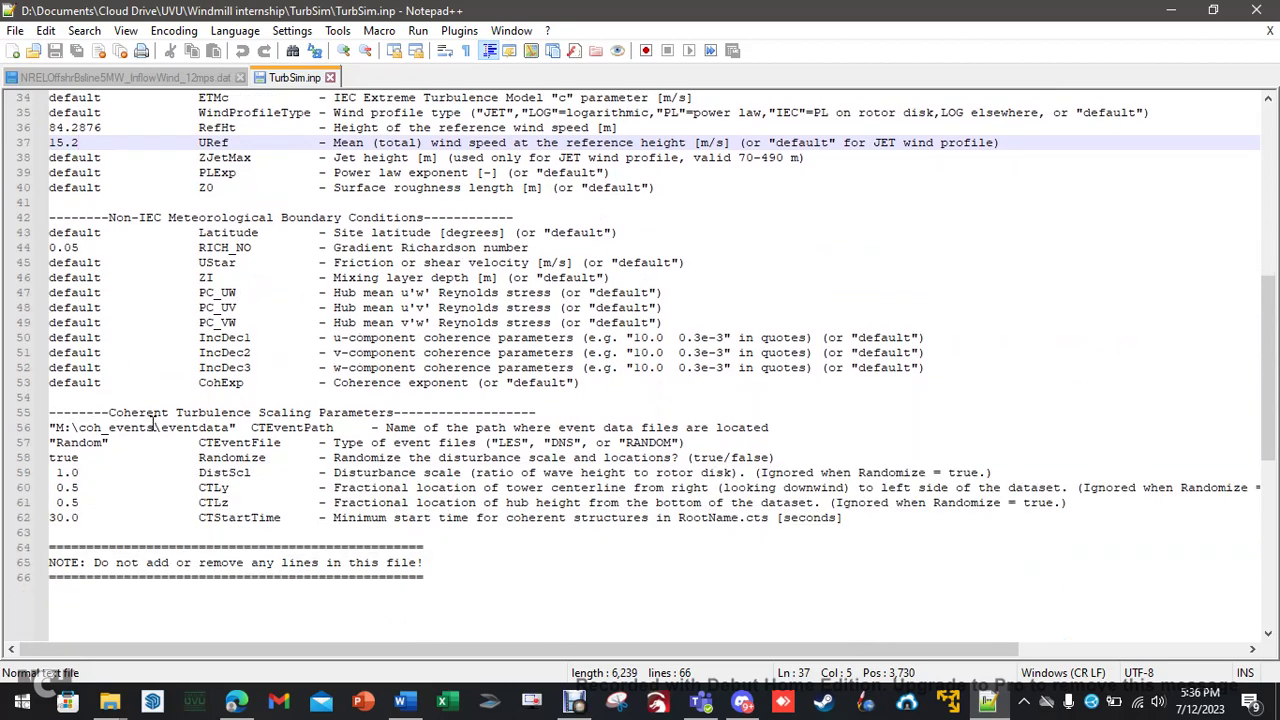
{"action": "scroll", "coordinate": [153, 424], "scroll_direction": "up", "scroll_amount": 10}
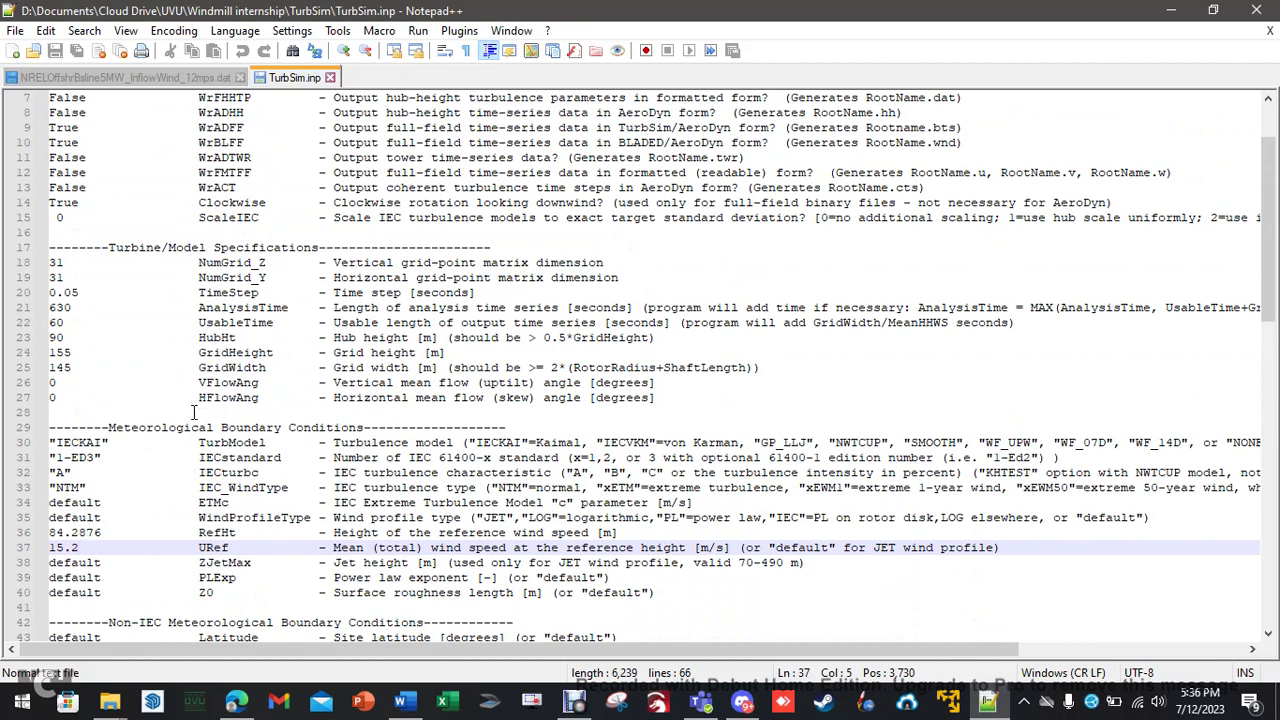
{"action": "scroll", "coordinate": [196, 415], "scroll_direction": "up", "scroll_amount": 2}
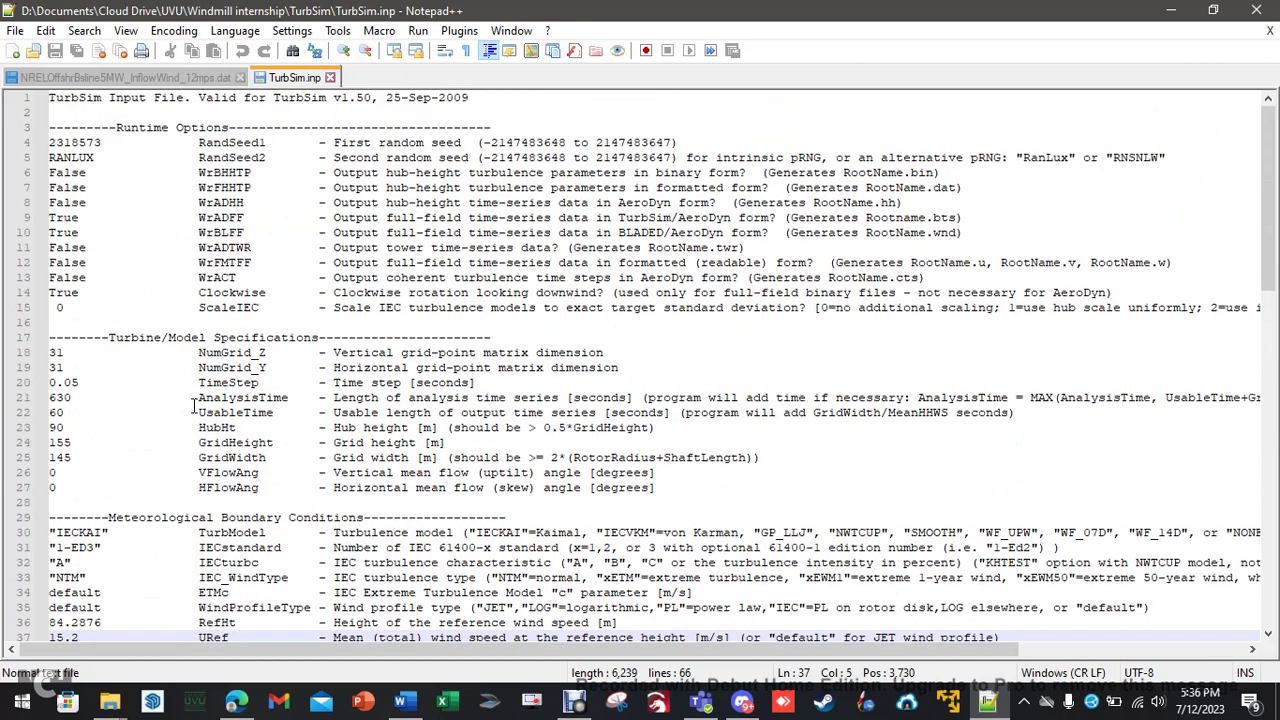
{"action": "left_click", "coordinate": [330, 77]}
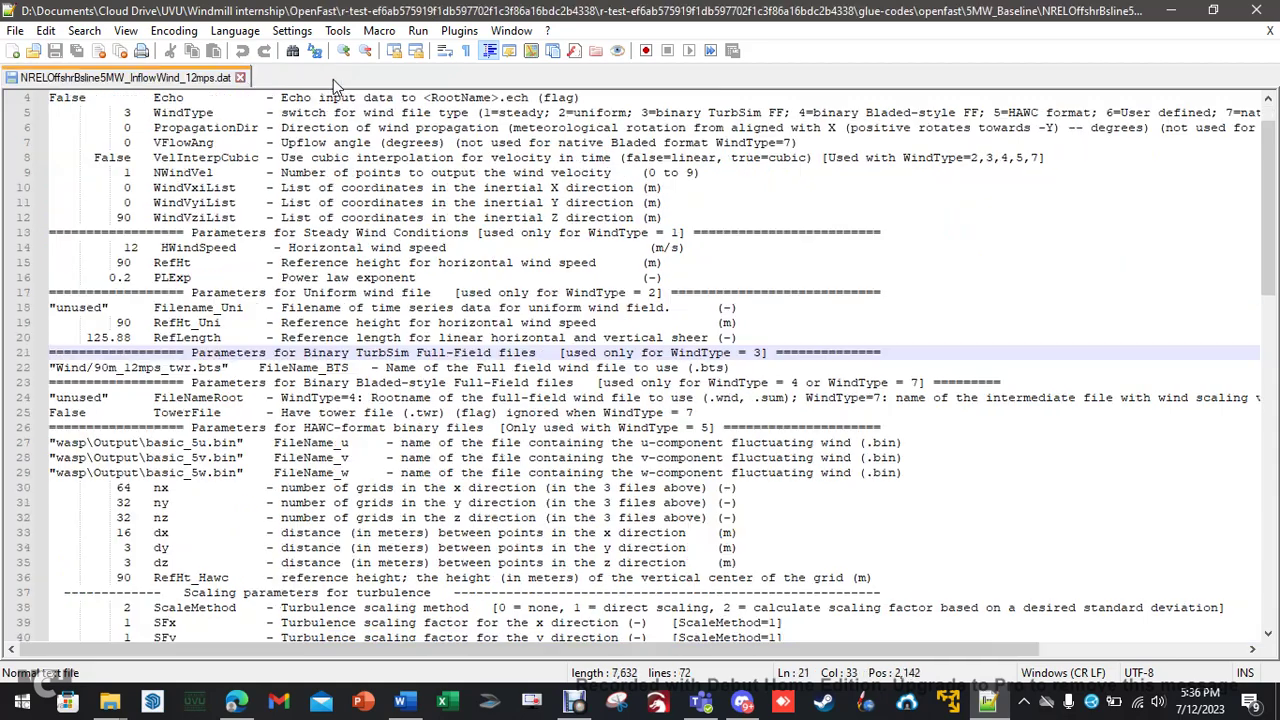
{"action": "left_click", "coordinate": [1255, 14]}
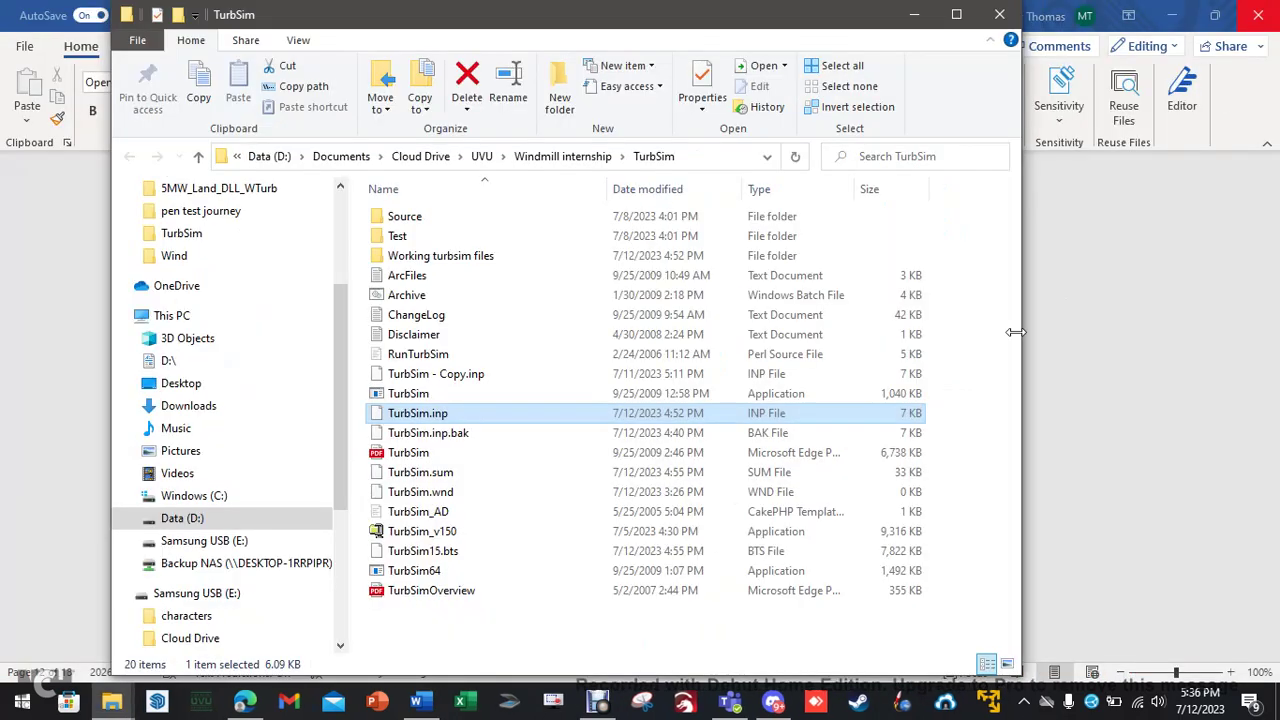
Step: Recall the command .\TurbSim64.exe .\TurbSim.inp in a PowerShell window opened in the TurbSim folder, and close the window without running it
{"action": "left_click", "coordinate": [521, 634]}
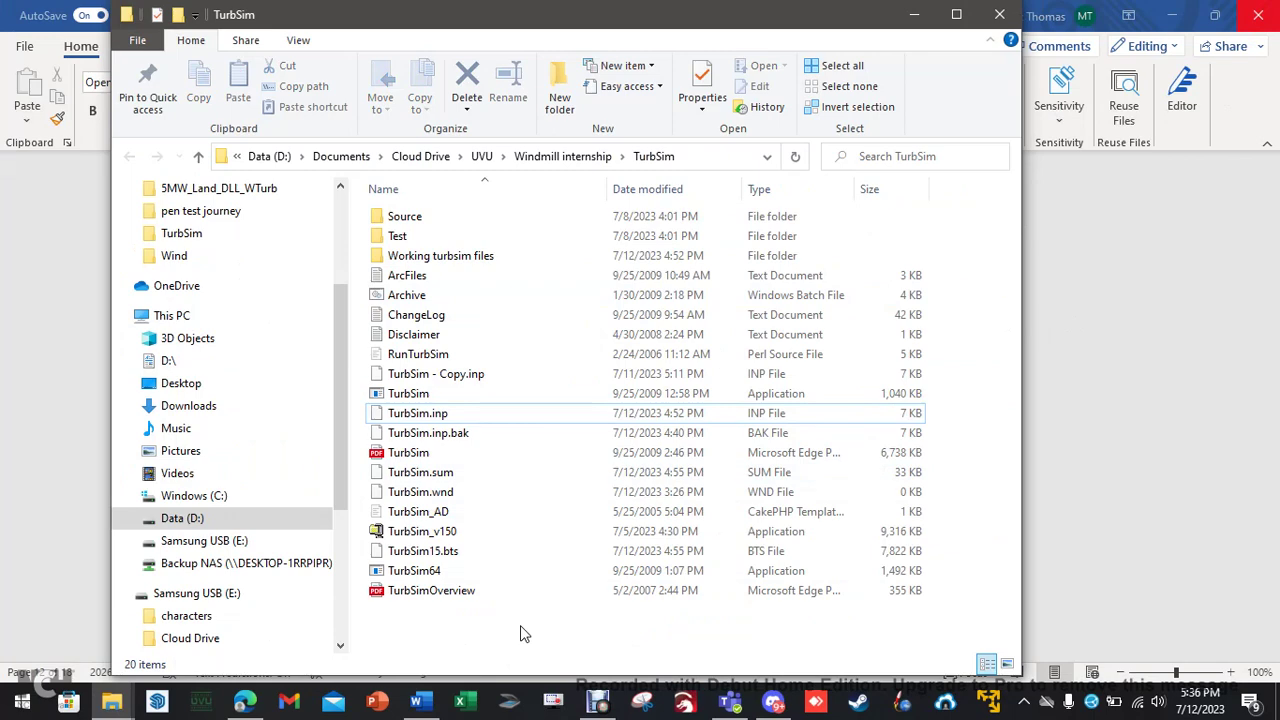
{"action": "right_click", "coordinate": [520, 632]}
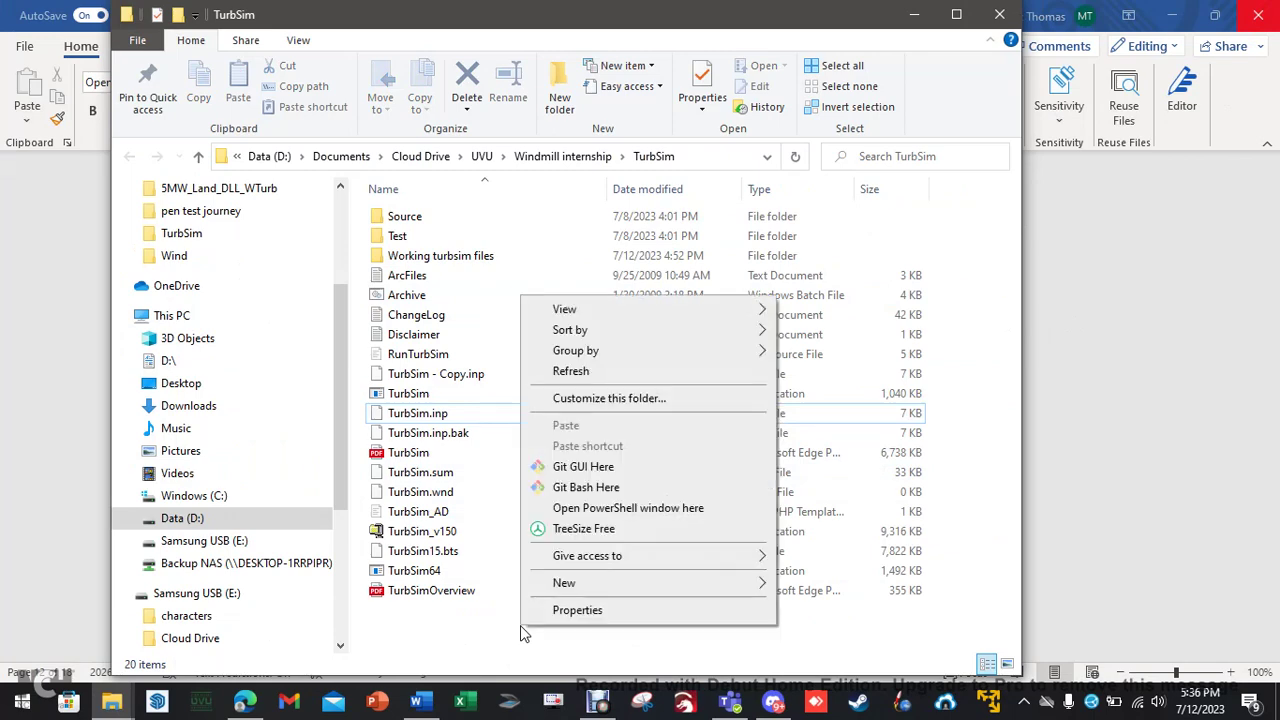
{"action": "left_click", "coordinate": [641, 510]}
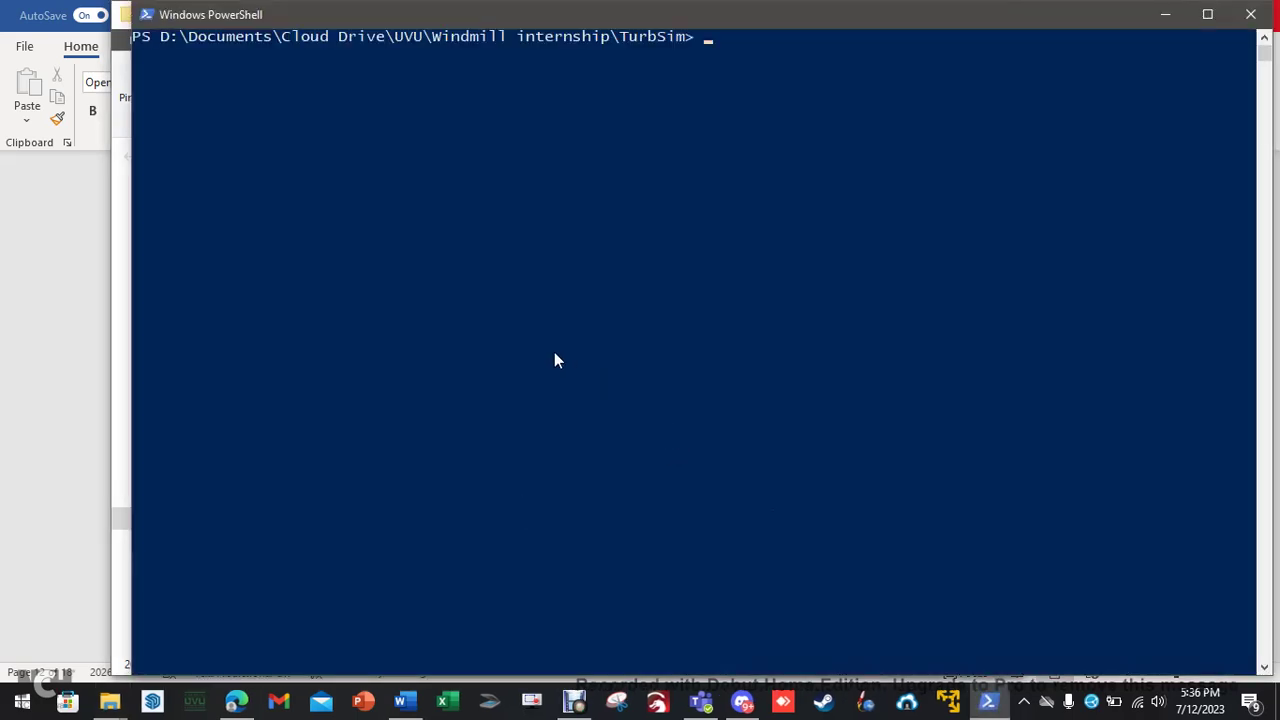
{"action": "key", "text": "Up"}
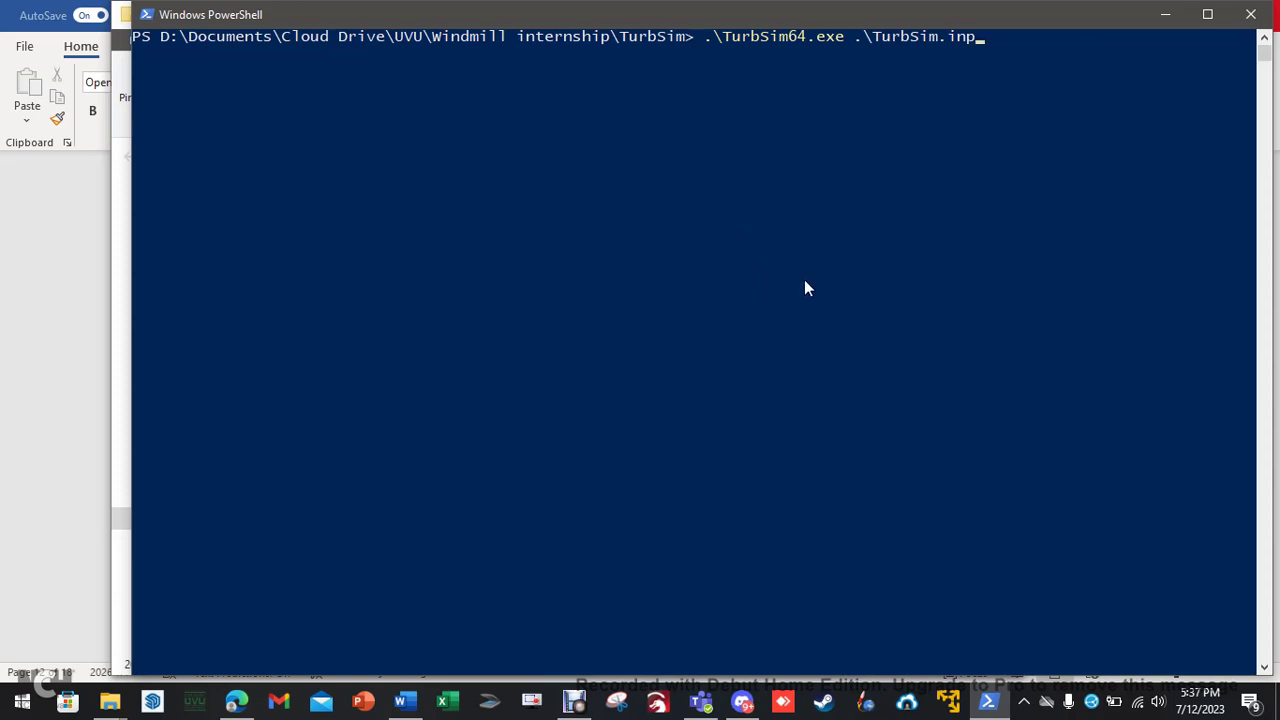
{"action": "left_click", "coordinate": [1250, 14]}
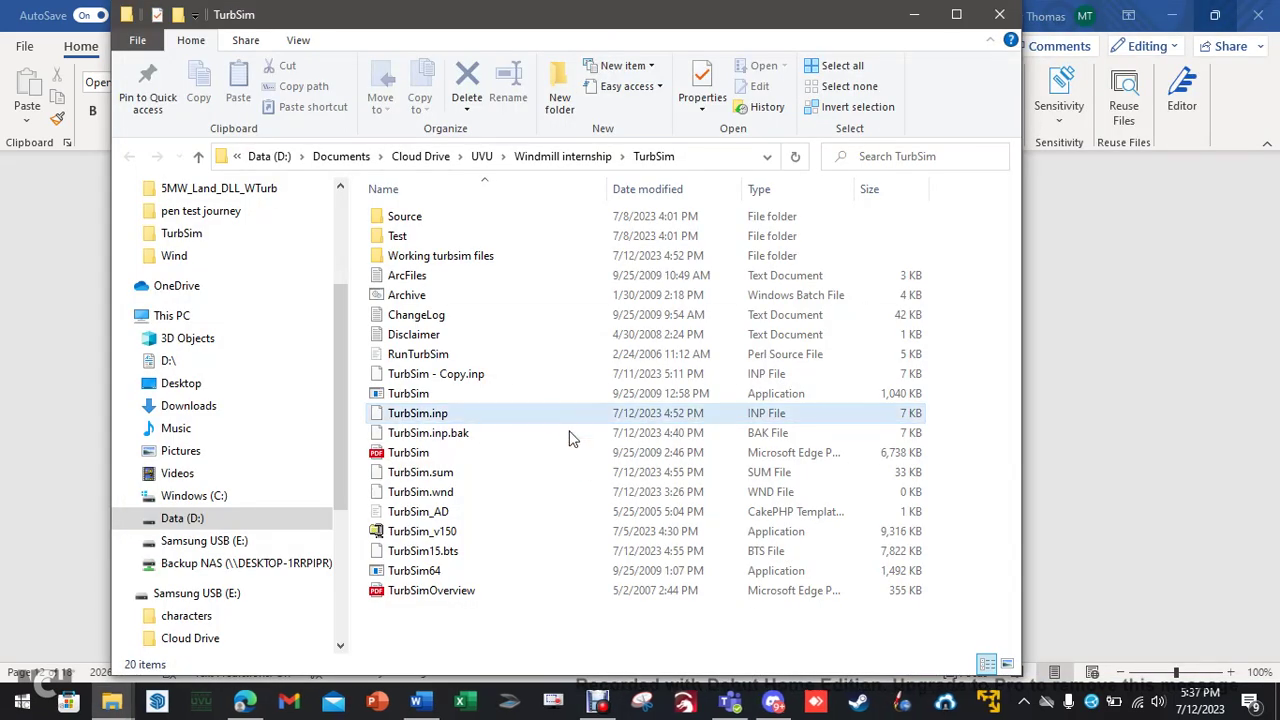
Step: Copy TurbSim15.bts from the TurbSim folder and open the openfast\5MW_Baseline\Wind folder in the 5MW_Land_DLL_WTurb File Explorer window
{"action": "left_click", "coordinate": [427, 556]}
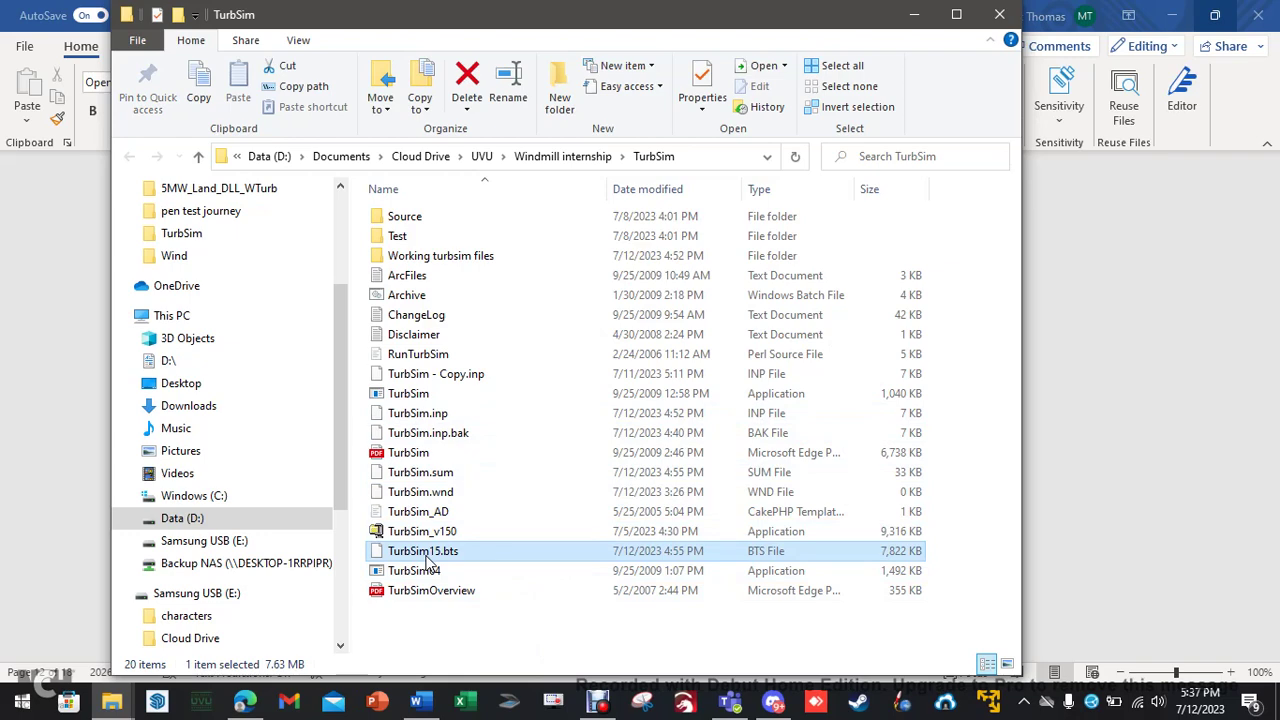
{"action": "right_click", "coordinate": [430, 563]}
{"action": "left_click", "coordinate": [491, 445]}
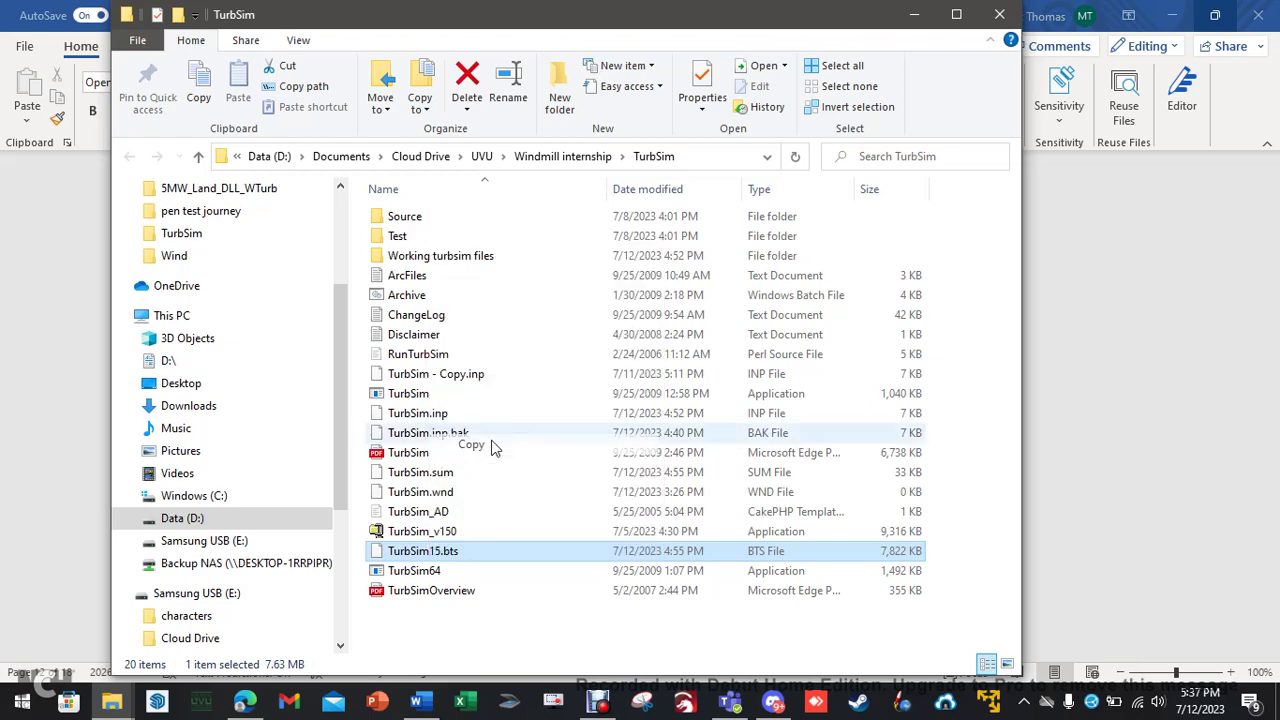
{"action": "mouse_move", "coordinate": [113, 703]}
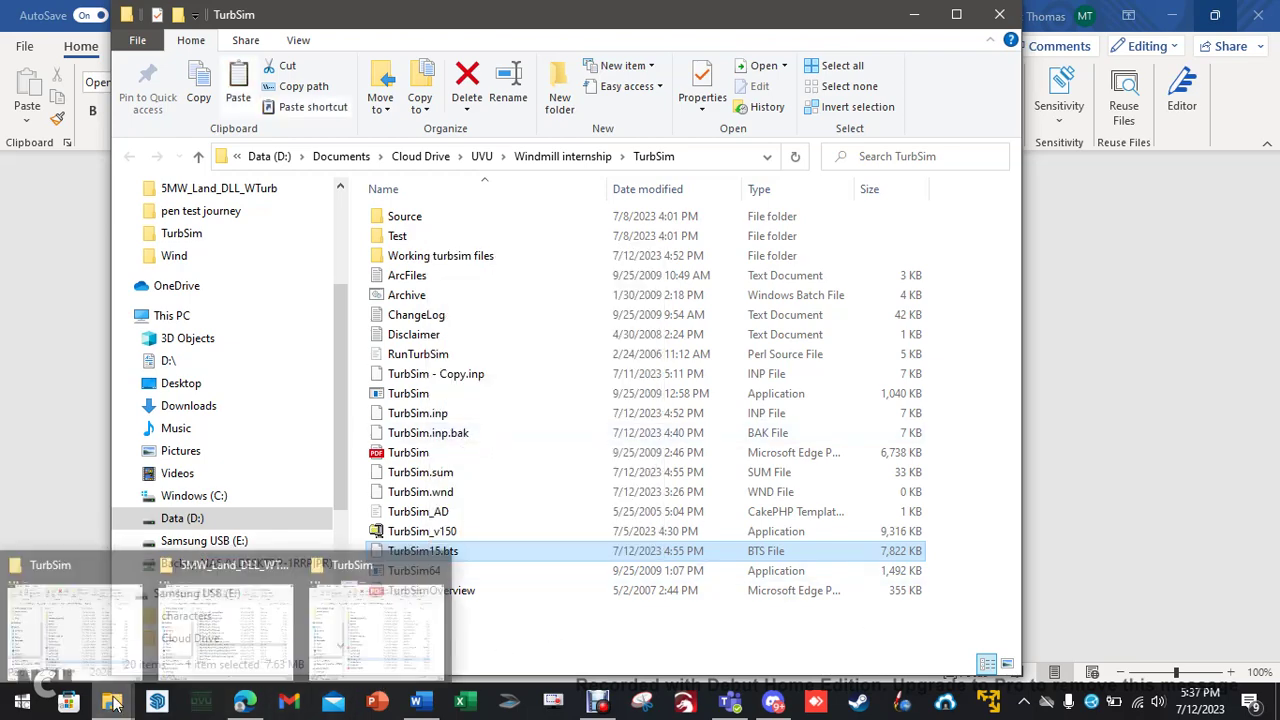
{"action": "left_click", "coordinate": [254, 618]}
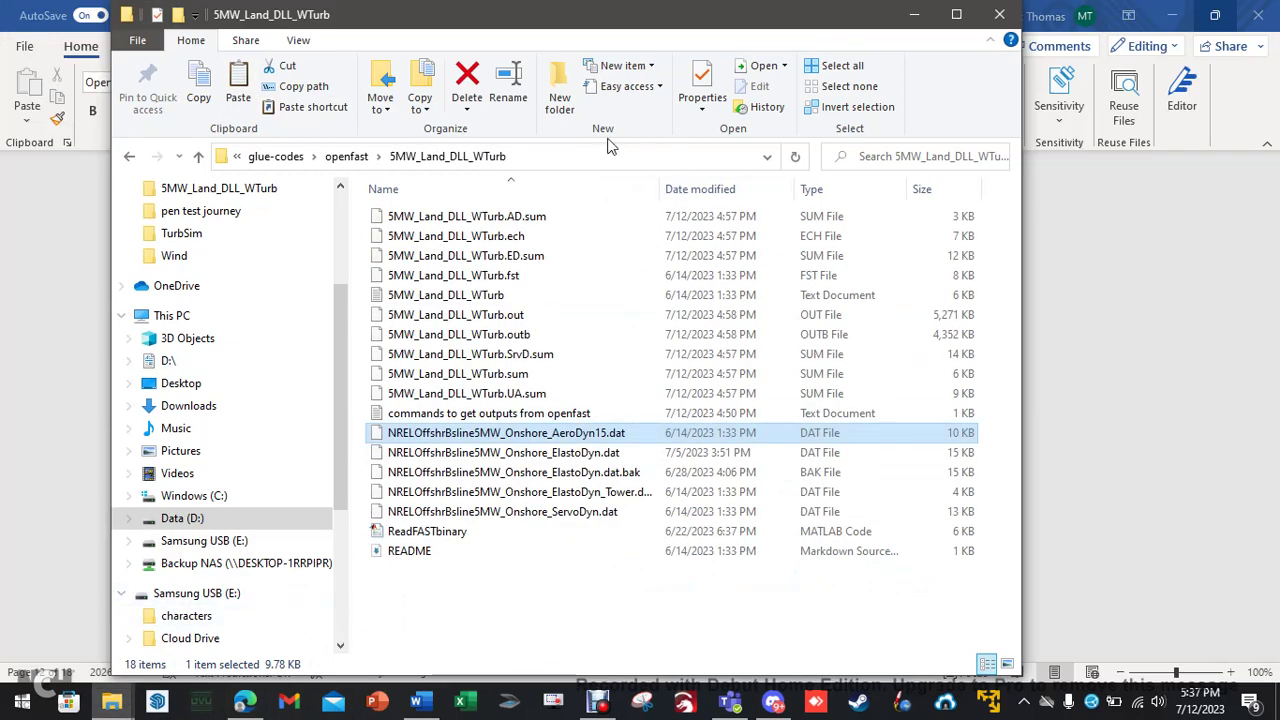
{"action": "left_click", "coordinate": [346, 156]}
{"action": "double_click", "coordinate": [430, 216]}
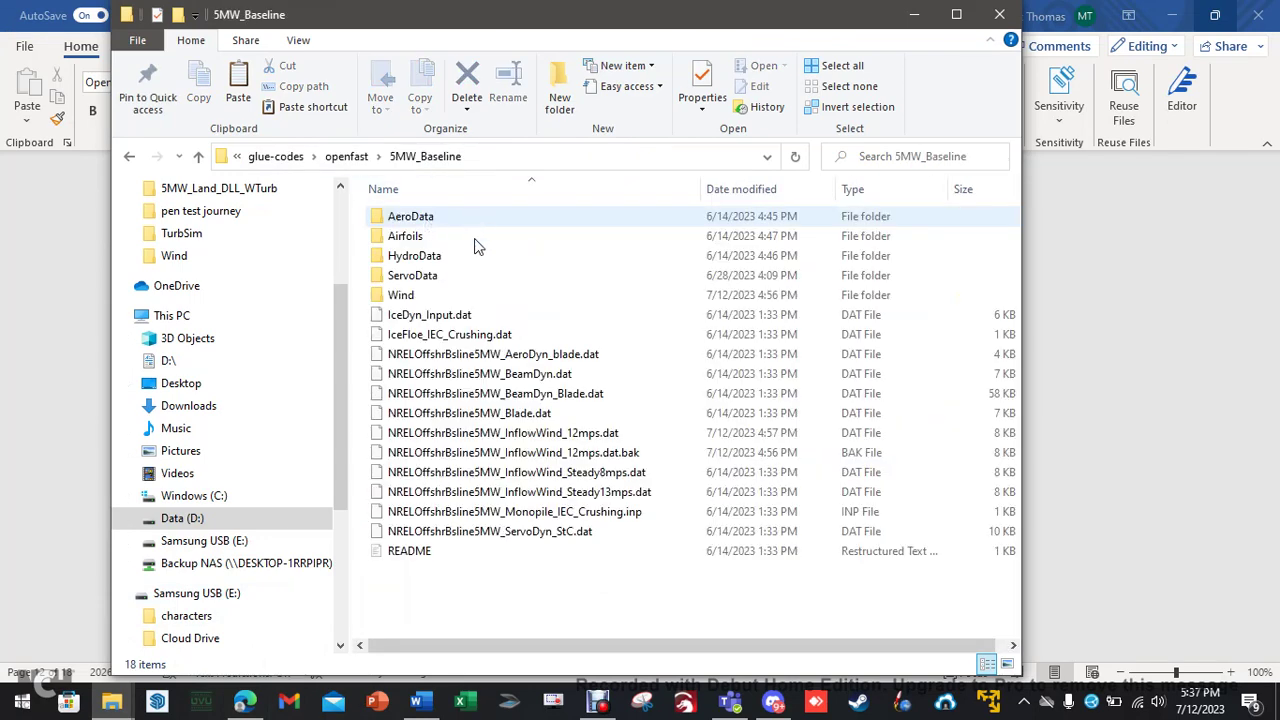
{"action": "double_click", "coordinate": [400, 294]}
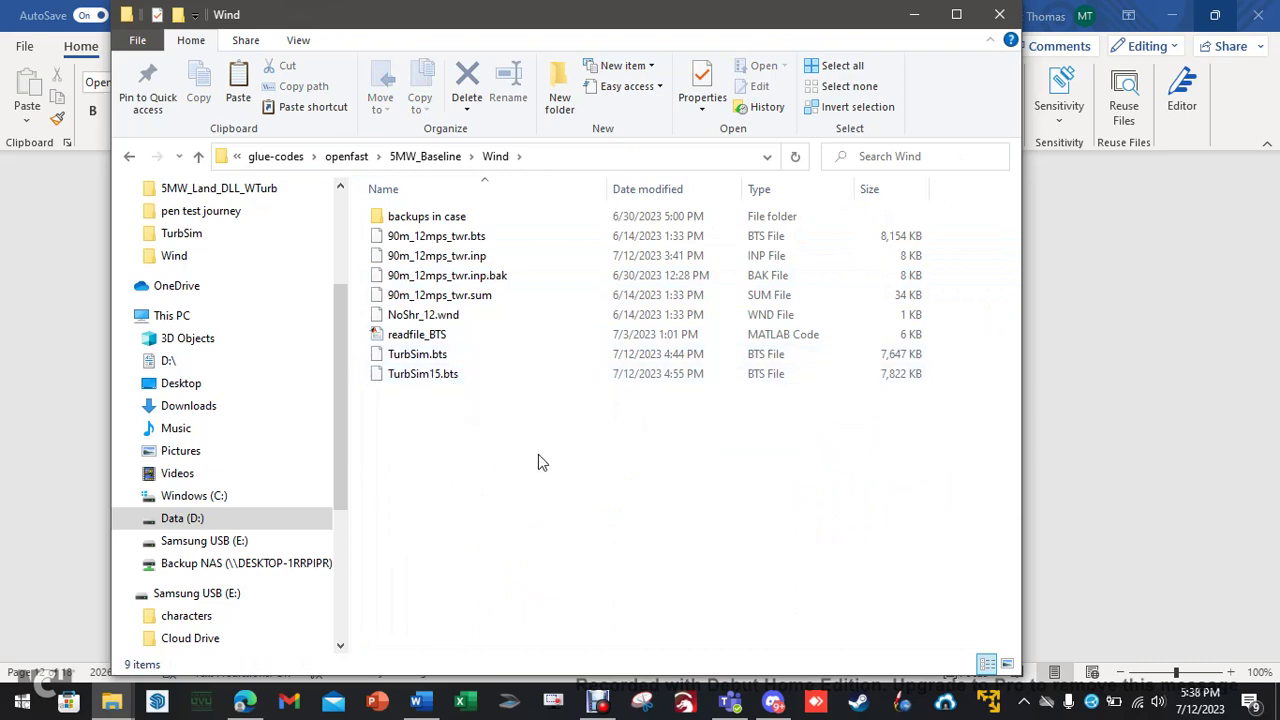
Step: Open NRELOffshrBsline5MW_InflowWind_12mps.dat from 5MW_Baseline in Notepad++, examine the FileName_BTS entry on line 22, and close the editor
{"action": "left_click", "coordinate": [423, 160]}
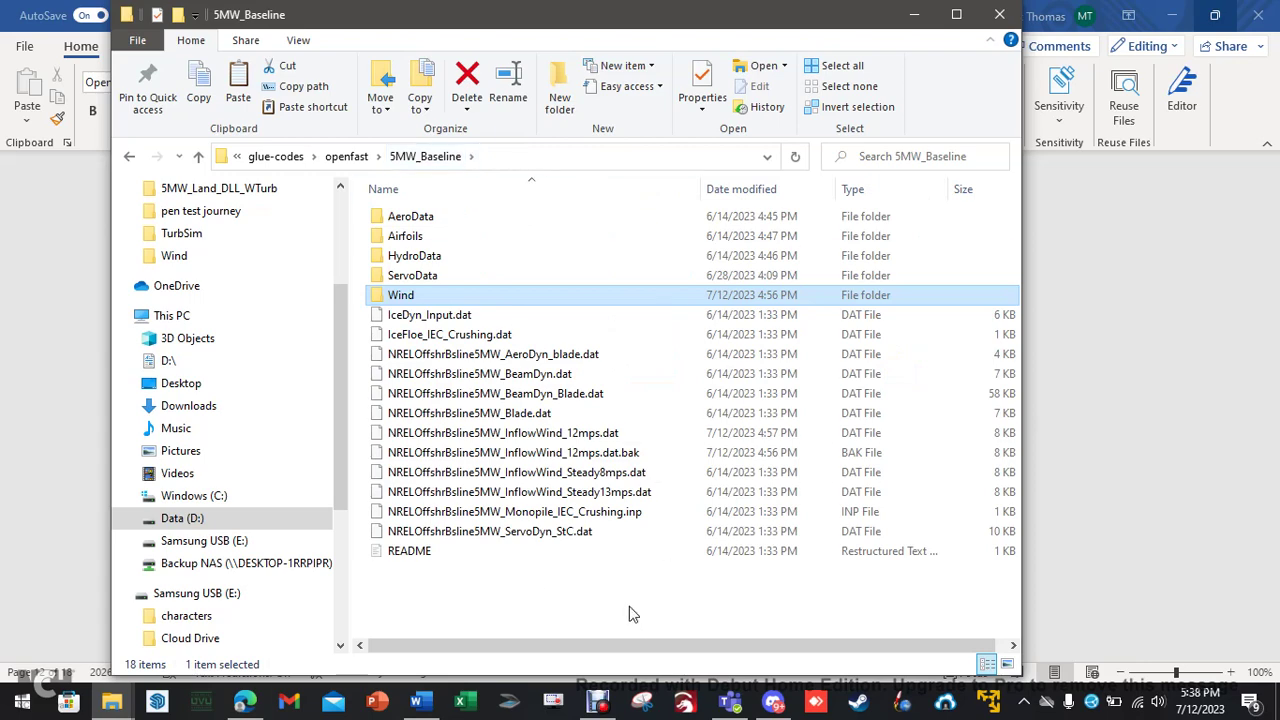
{"action": "right_click", "coordinate": [565, 437]}
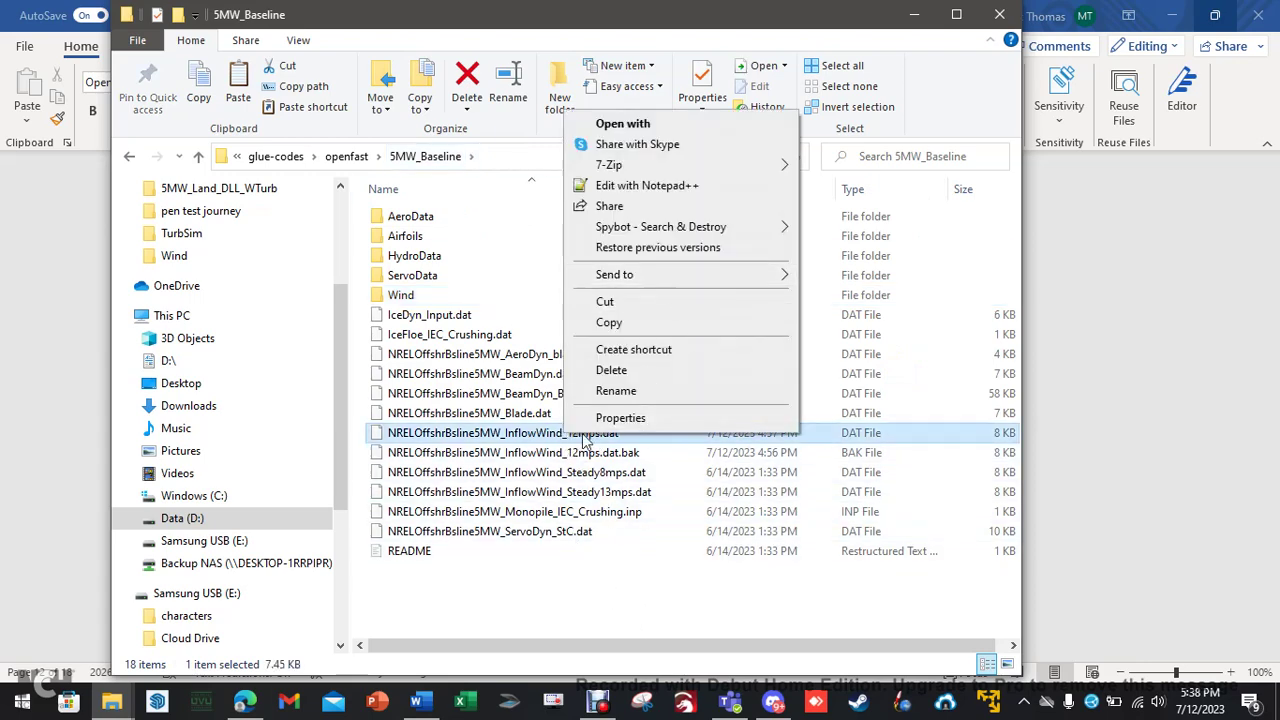
{"action": "left_click", "coordinate": [658, 190]}
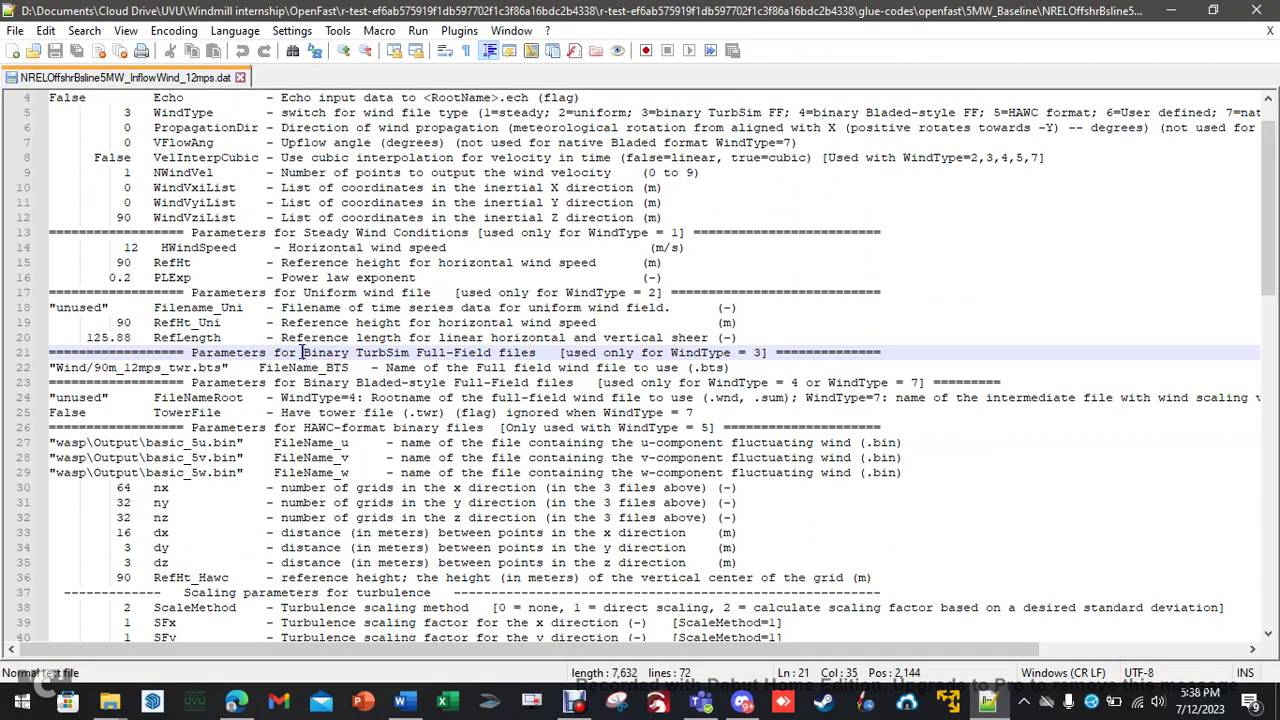
{"action": "left_click", "coordinate": [185, 369]}
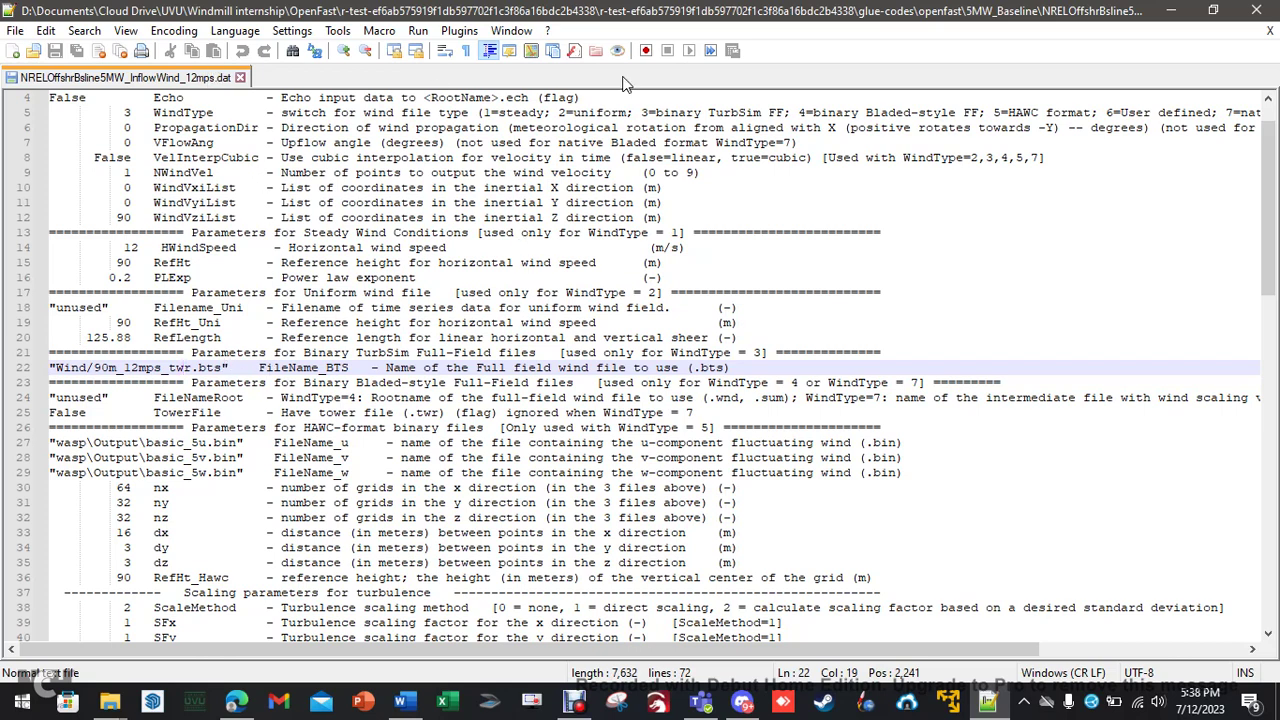
{"action": "left_click", "coordinate": [1257, 10]}
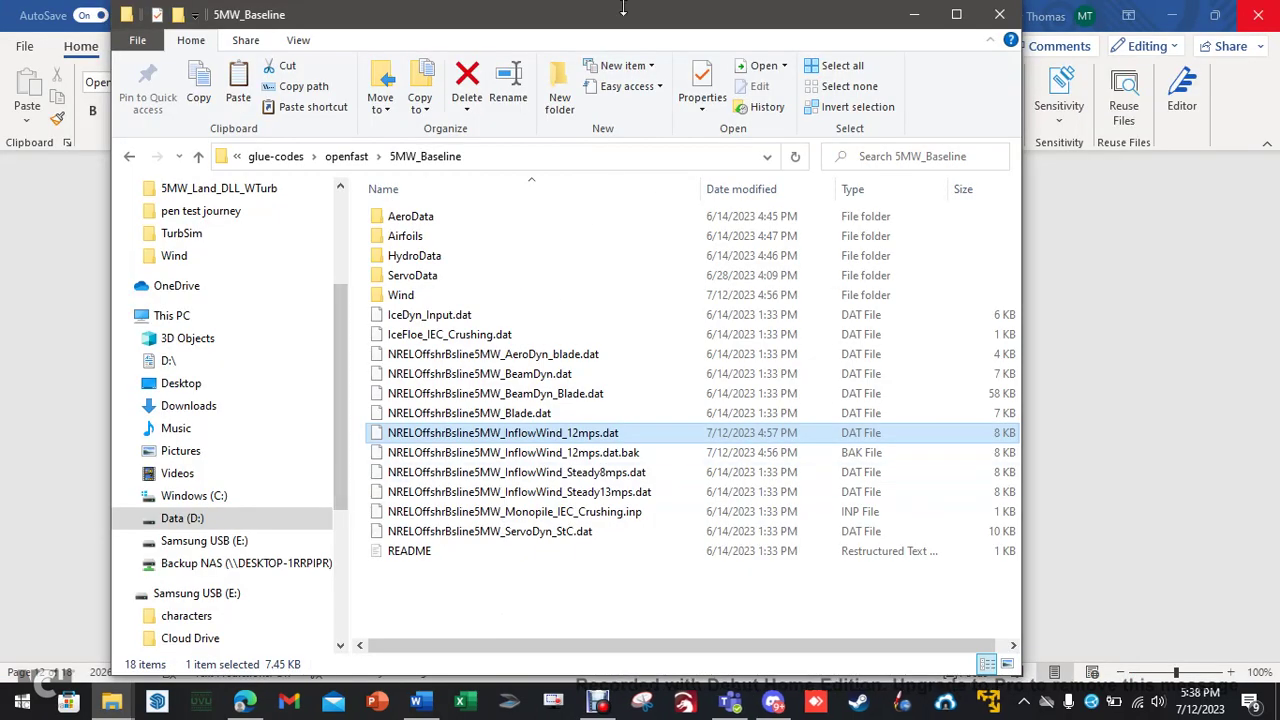
Step: Open the openfast\5MW_Land_DLL_WTurb folder and fit its window to the full-height right half of the screen
{"action": "left_click", "coordinate": [356, 157]}
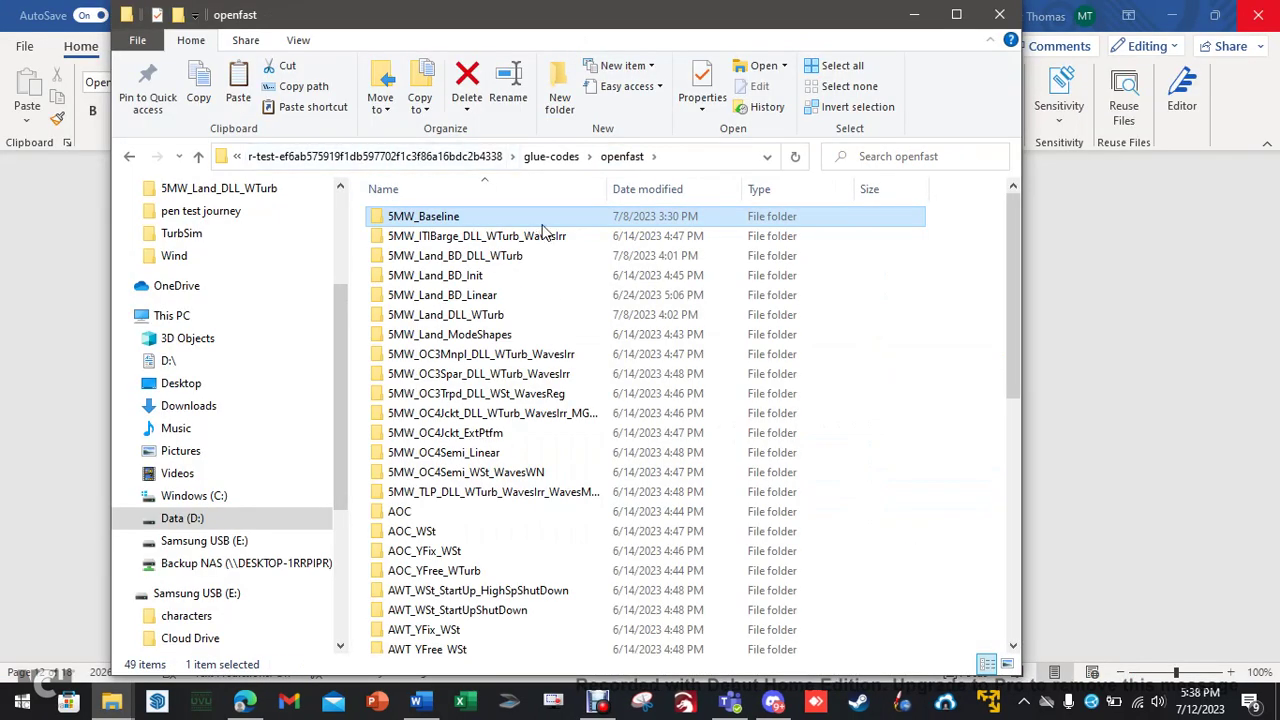
{"action": "double_click", "coordinate": [457, 316]}
{"action": "left_click_drag", "start_coordinate": [500, 20], "coordinate": [1279, 300]}
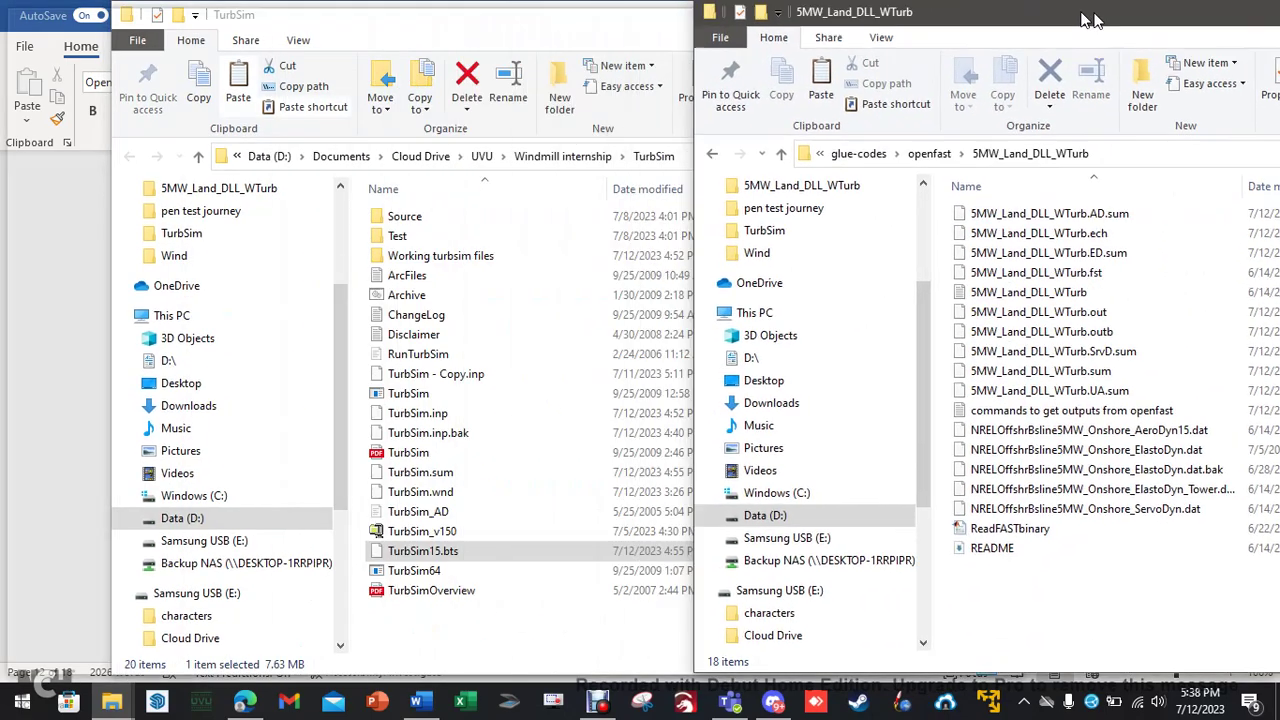
{"action": "key", "text": "super+Up"}
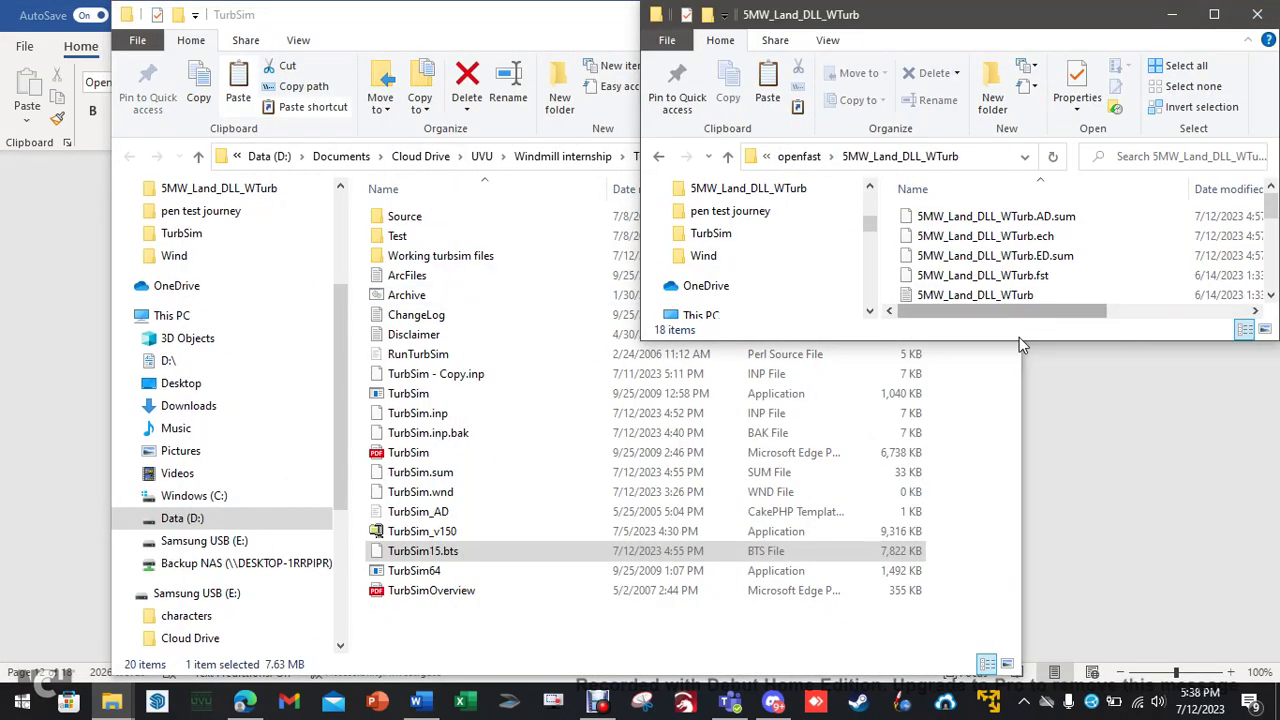
{"action": "left_click_drag", "start_coordinate": [1075, 340], "coordinate": [1141, 679]}
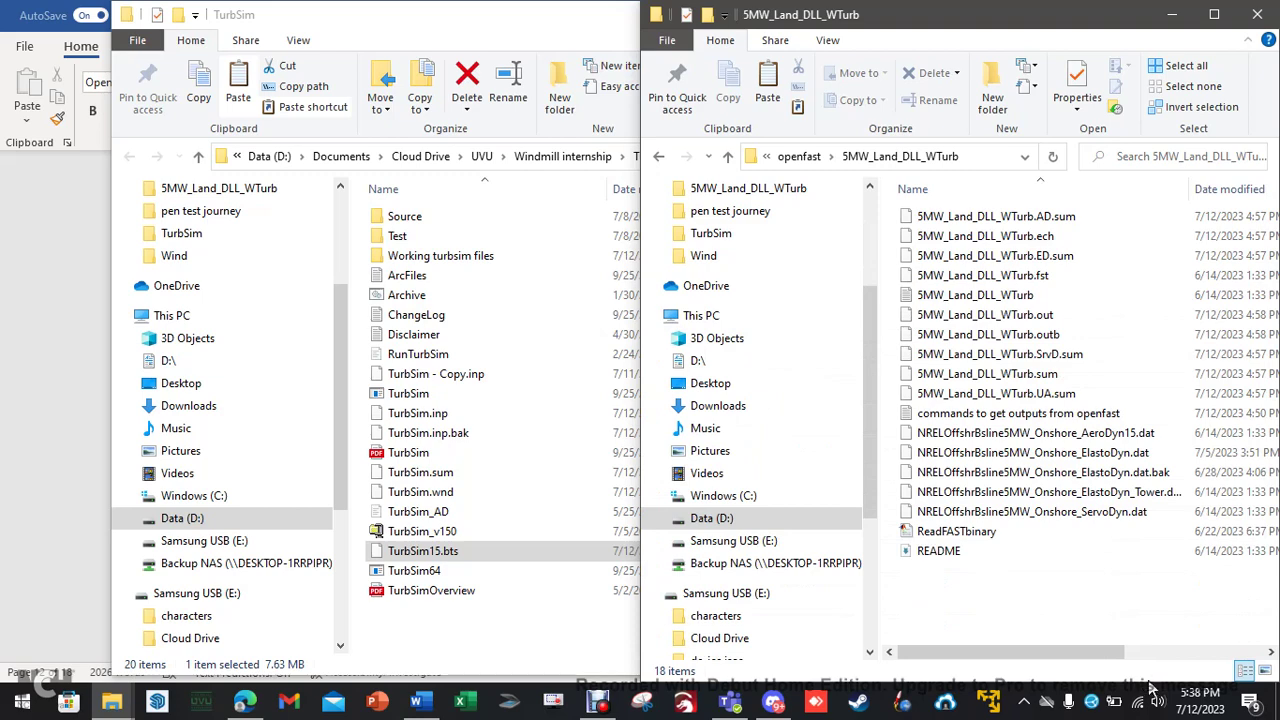
Step: Open the Windmill internship\OpenFast folder in a window on the left half of the screen and run 5MW_Land_DLL_WTurb.fst with openfast_x64
{"action": "mouse_move", "coordinate": [120, 708]}
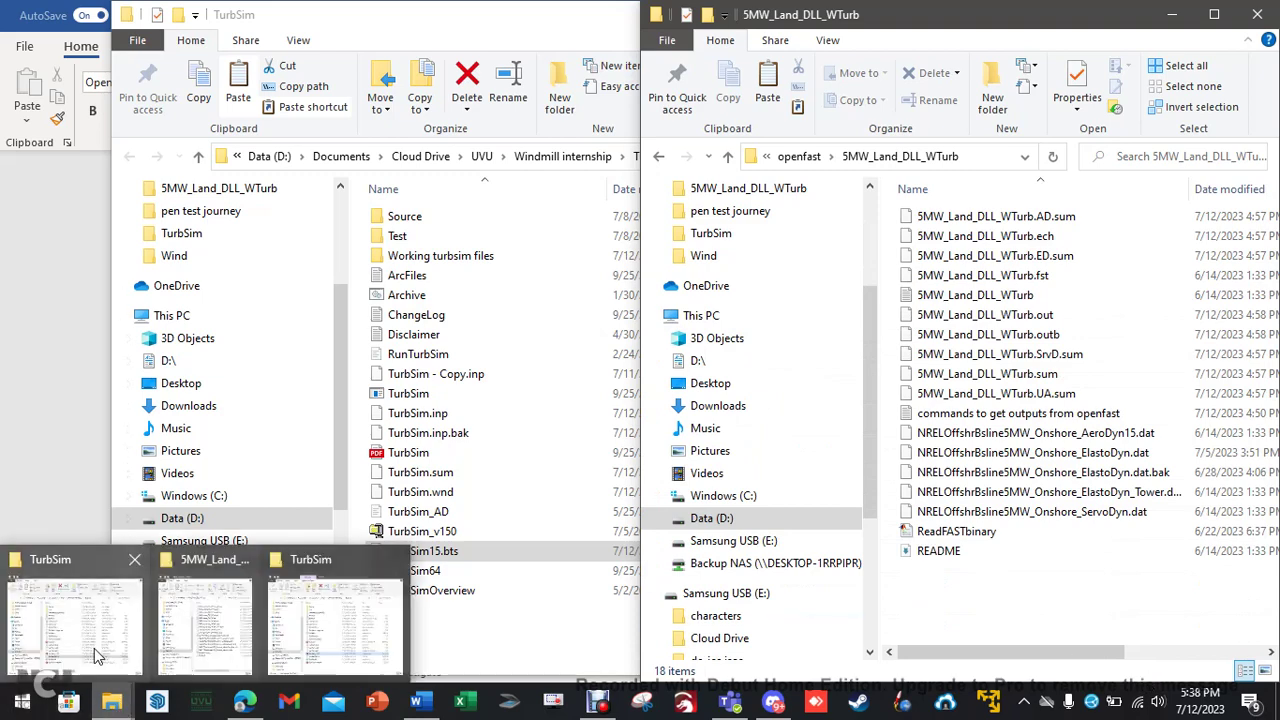
{"action": "mouse_move", "coordinate": [200, 628]}
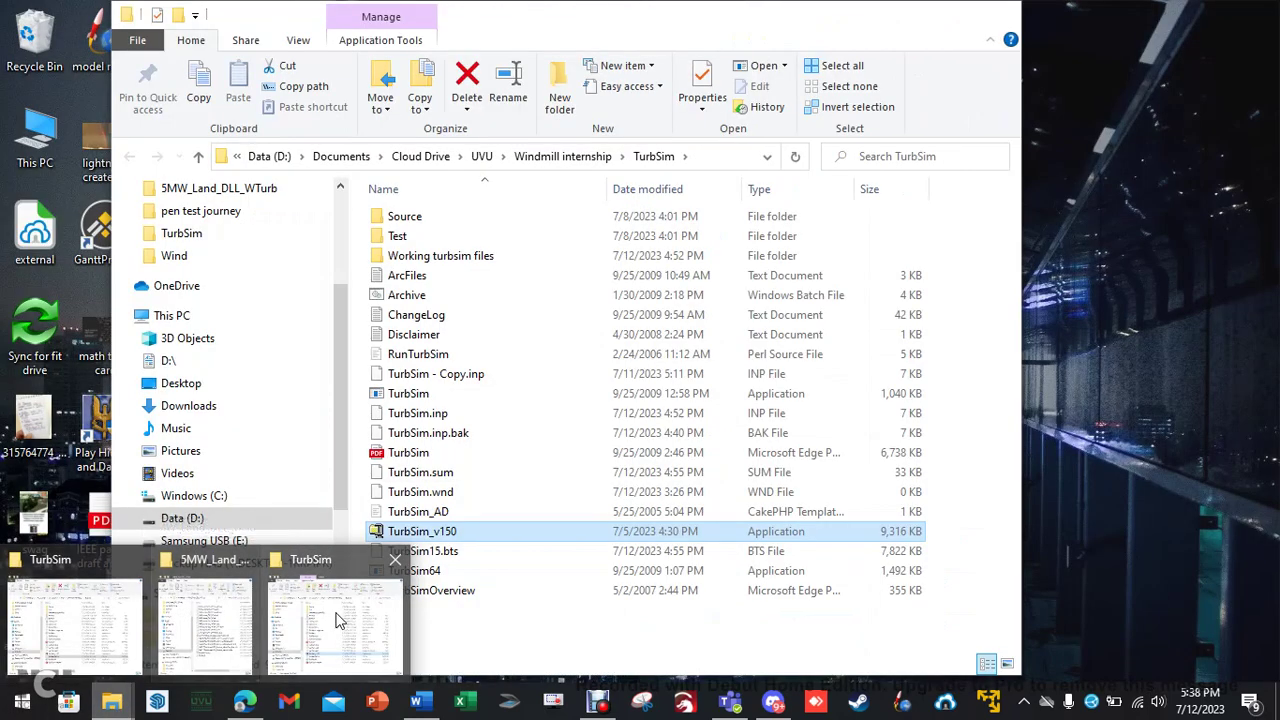
{"action": "left_click", "coordinate": [336, 615]}
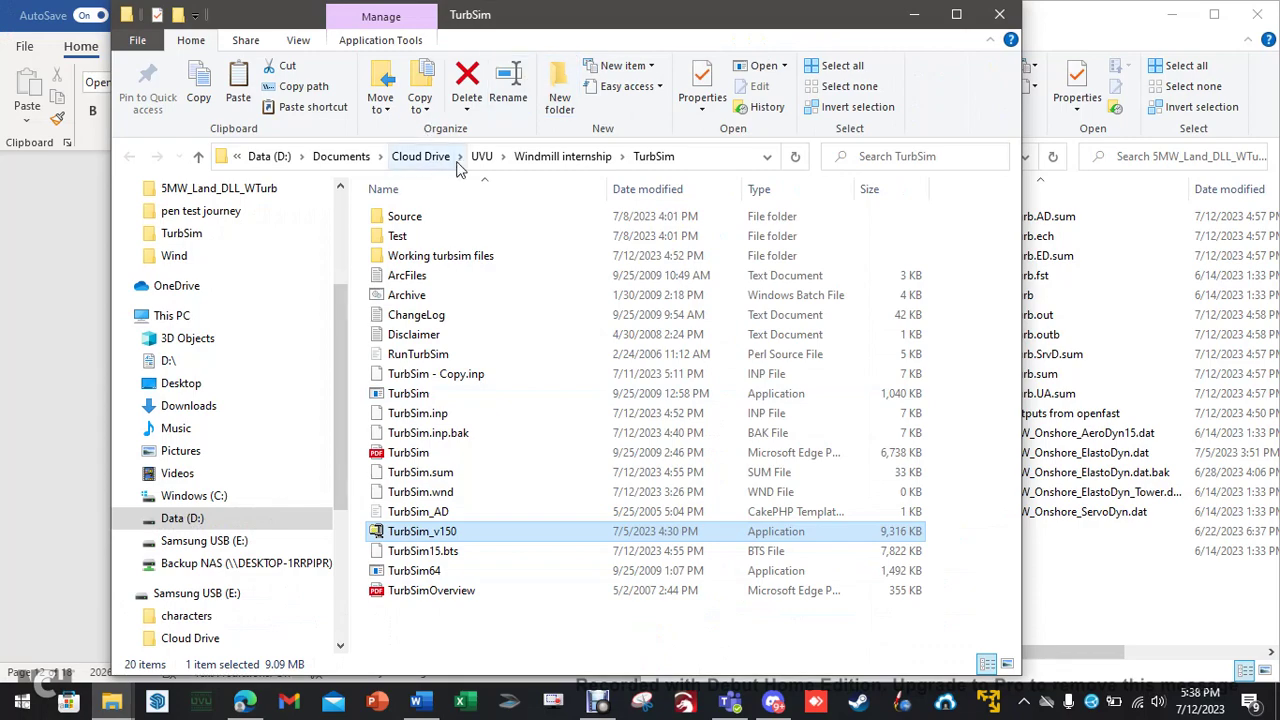
{"action": "left_click", "coordinate": [562, 156]}
{"action": "double_click", "coordinate": [480, 275]}
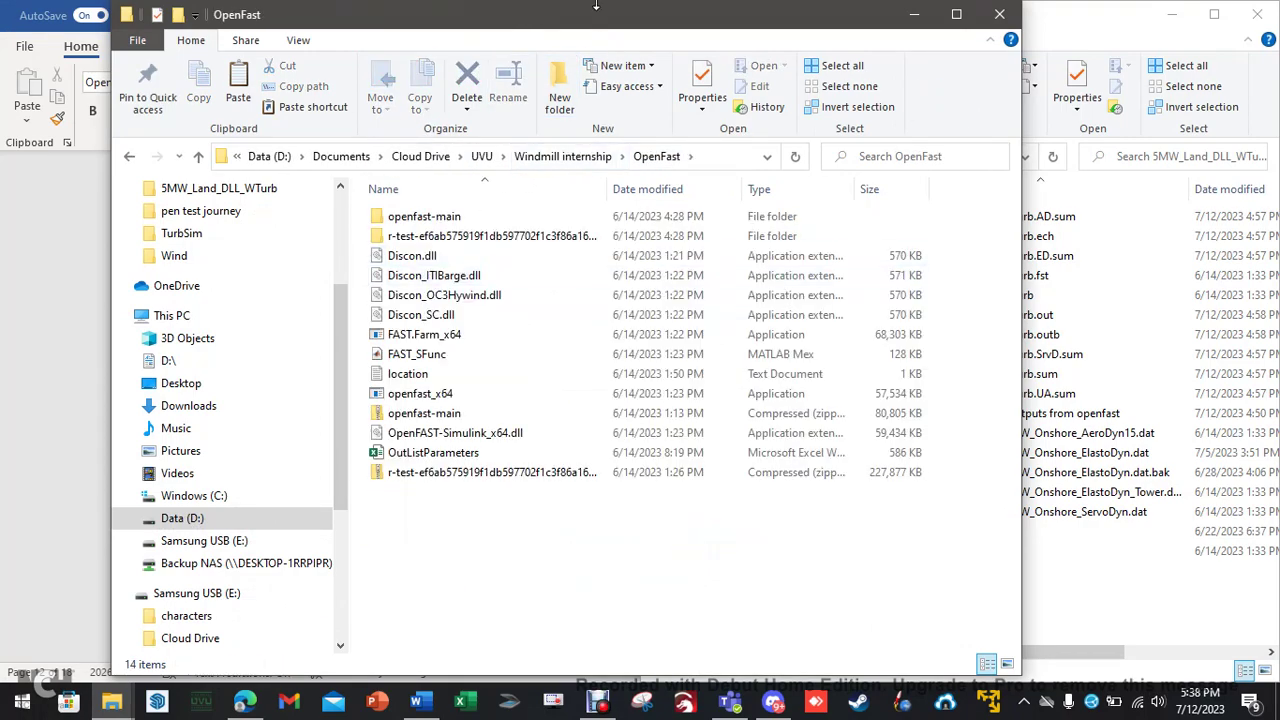
{"action": "left_click_drag", "start_coordinate": [598, 20], "coordinate": [1, 50]}
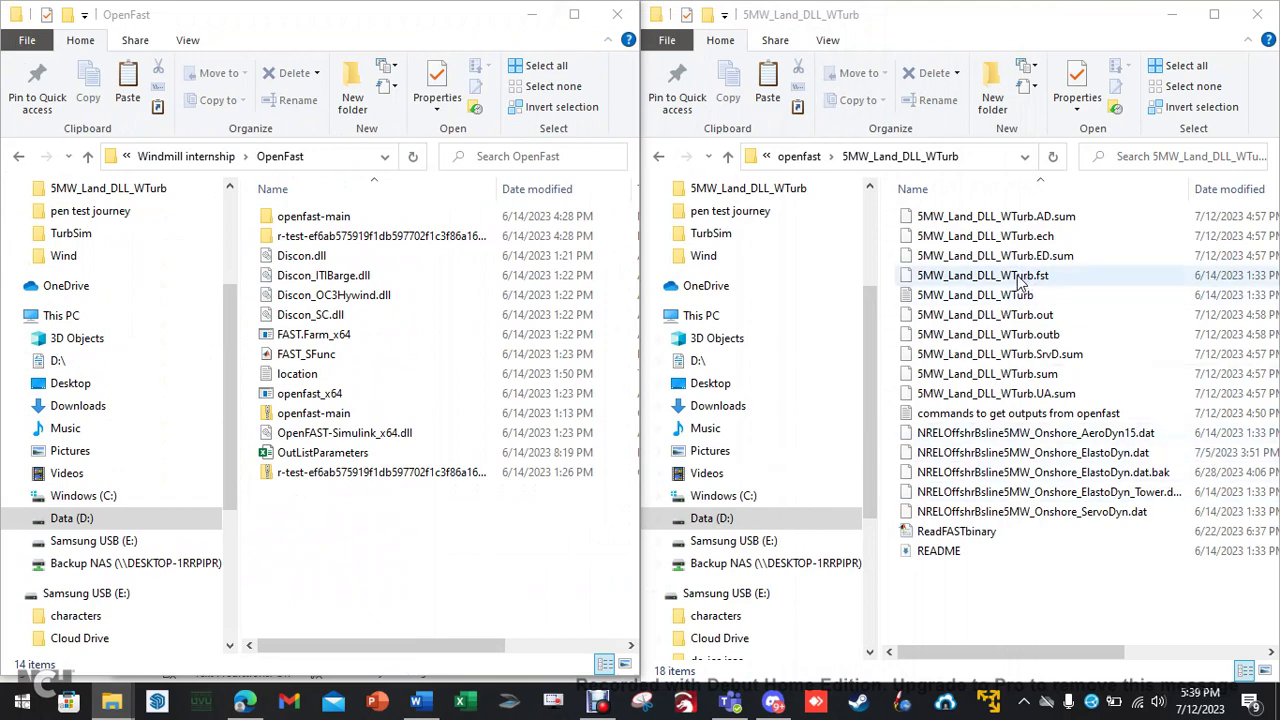
{"action": "left_click_drag", "start_coordinate": [1020, 284], "coordinate": [310, 395]}
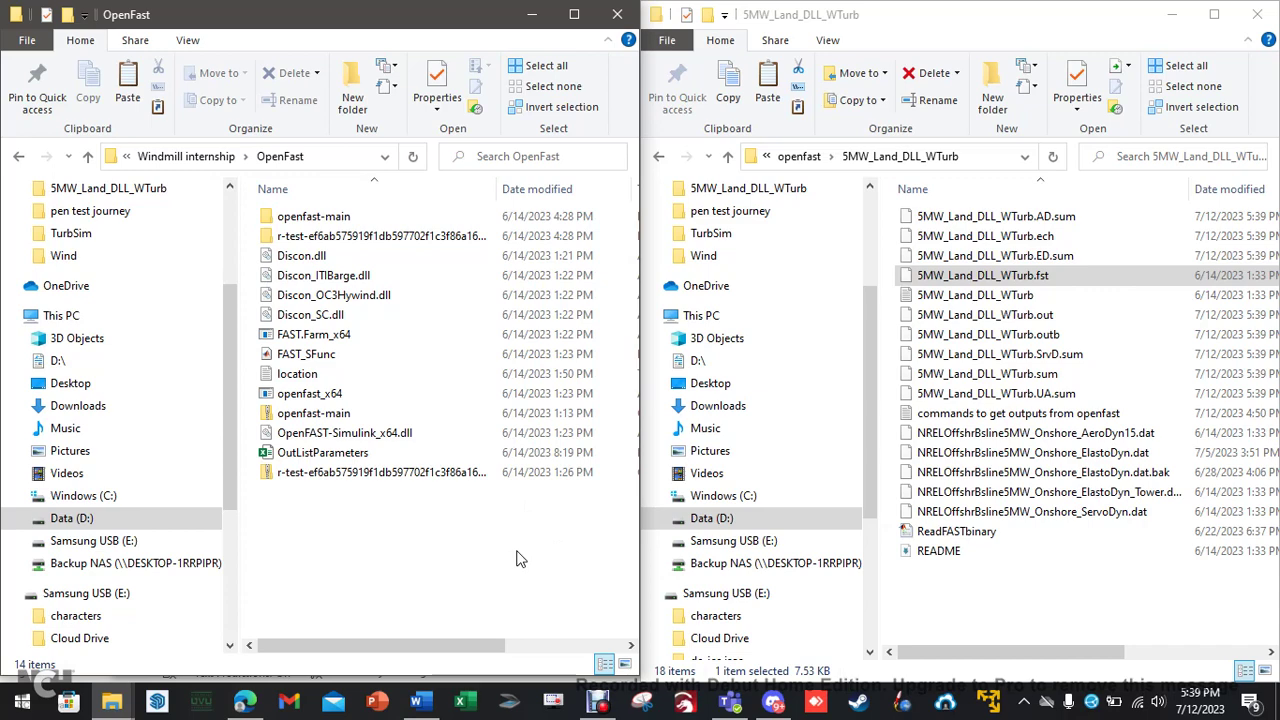
Step: Switch to Edge, enlarge the console error image in the NREL forum thread "OpenFast Error in simulations", and close the enlarged image
{"action": "left_click", "coordinate": [244, 700]}
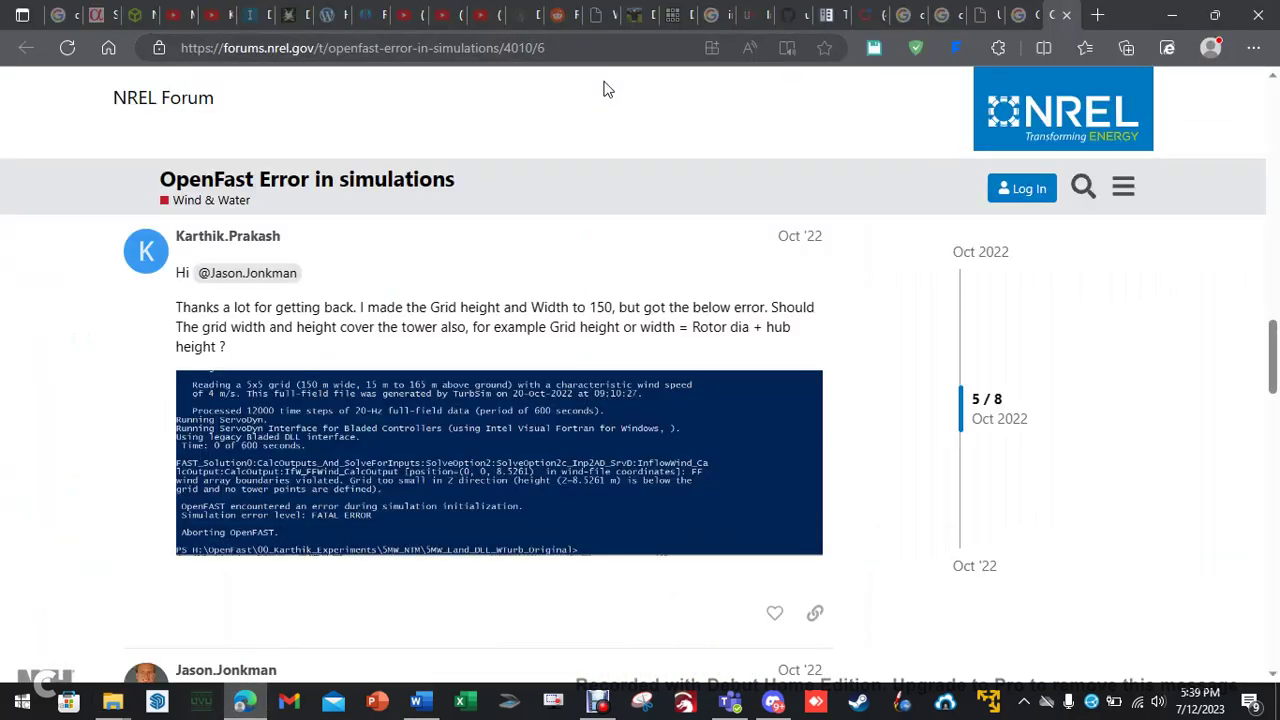
{"action": "left_click", "coordinate": [425, 477]}
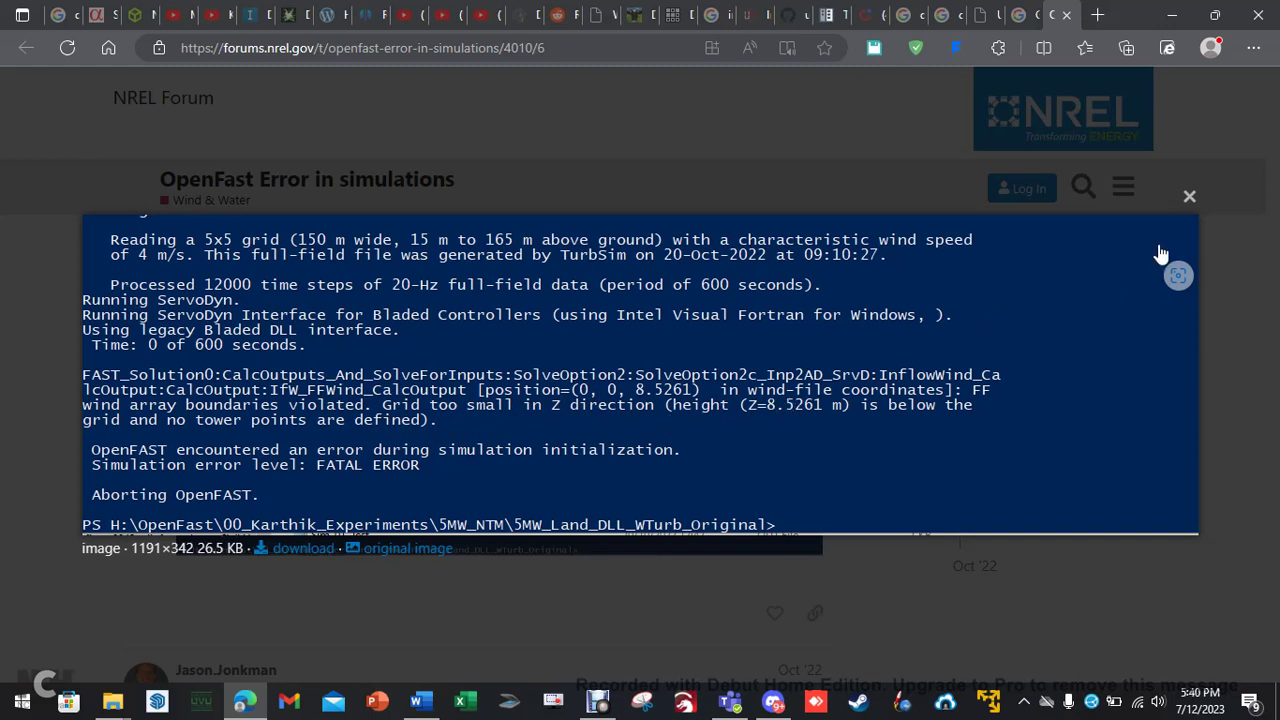
{"action": "left_click", "coordinate": [1189, 196]}
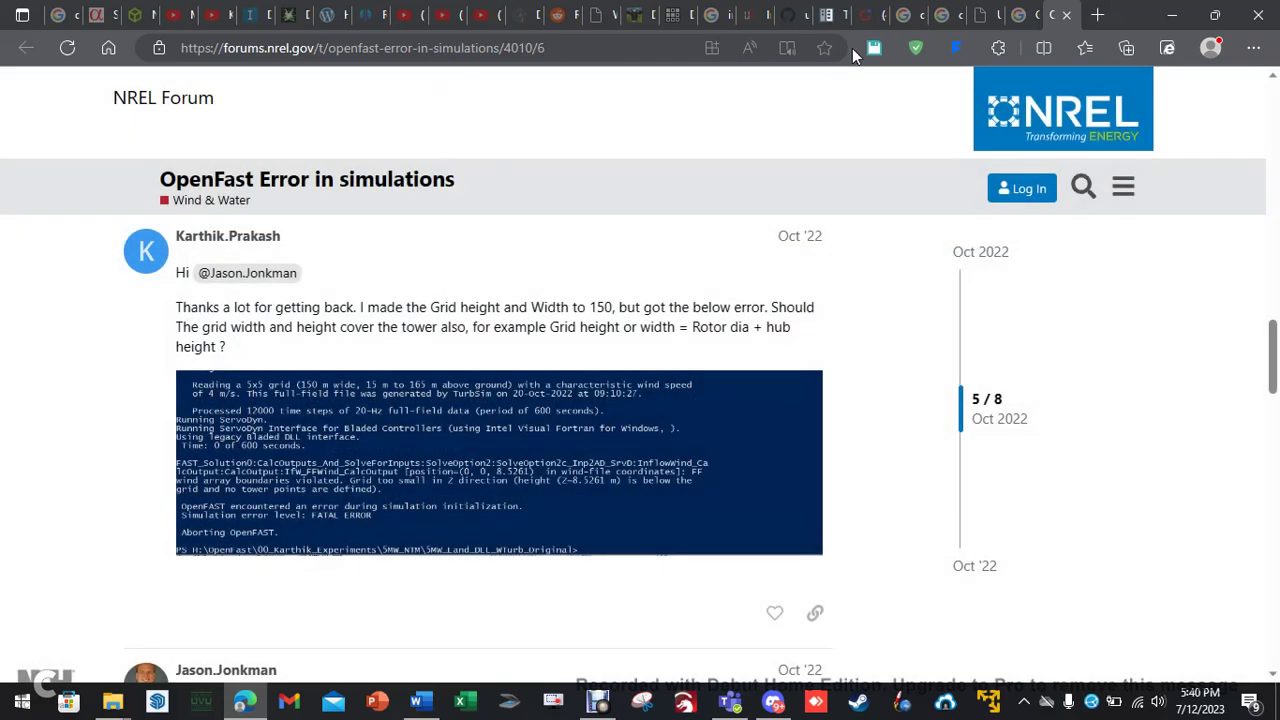
Step: Open the OpenFAST GitHub discussion #1627 and examine the posts about the wind grid boundary errors and the TurbSim grid values
{"action": "left_click", "coordinate": [784, 15]}
{"action": "scroll", "coordinate": [205, 543], "scroll_direction": "down", "scroll_amount": 3}
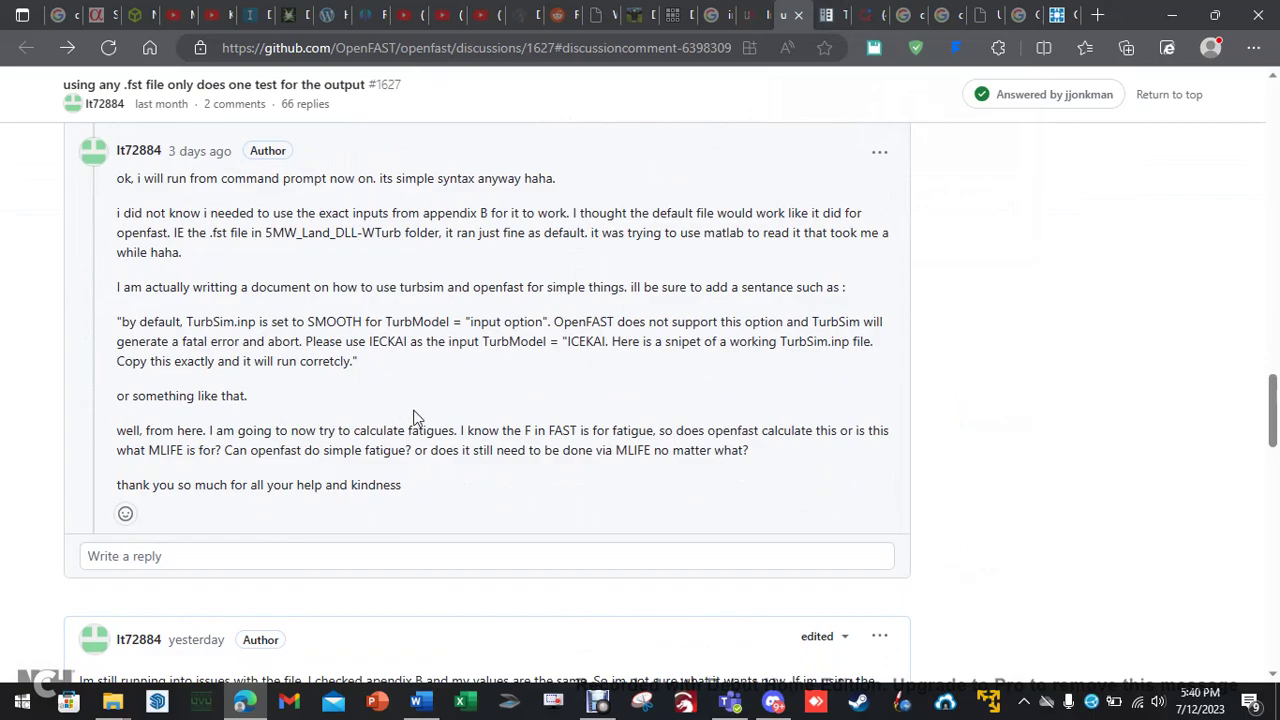
{"action": "scroll", "coordinate": [442, 446], "scroll_direction": "down", "scroll_amount": 3}
{"action": "scroll", "coordinate": [442, 446], "scroll_direction": "down", "scroll_amount": 15}
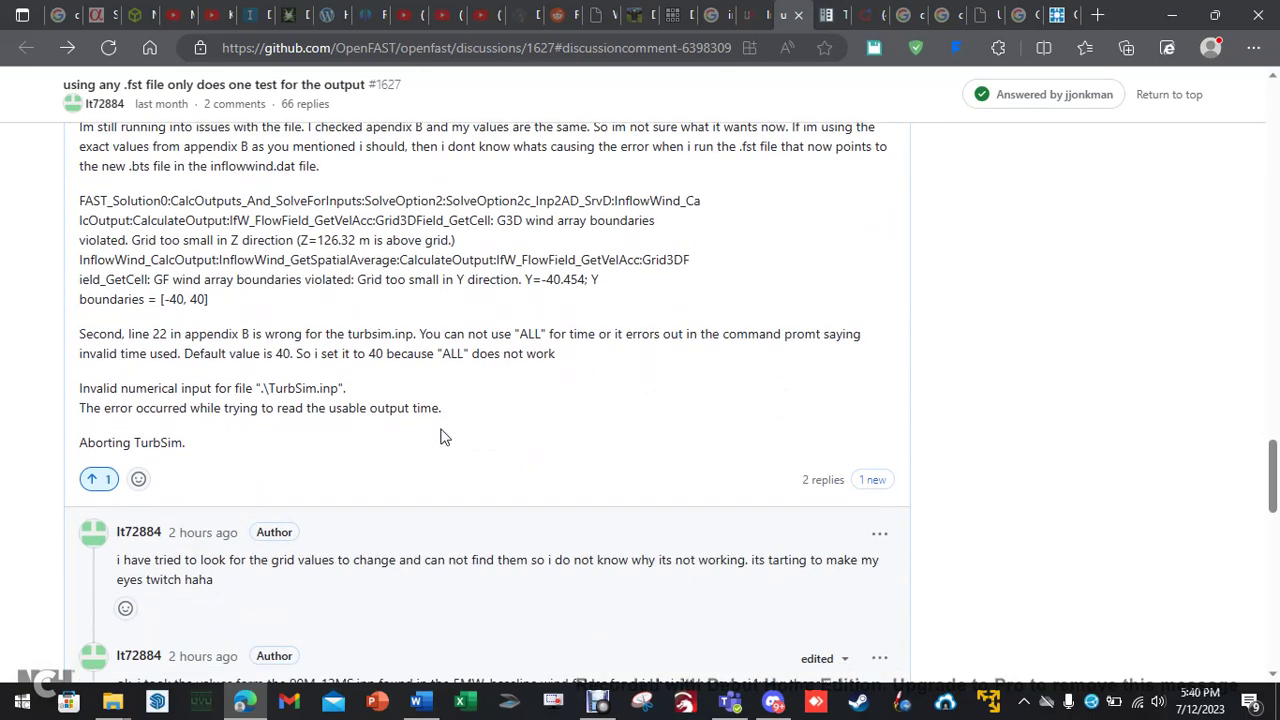
{"action": "scroll", "coordinate": [444, 437], "scroll_direction": "up", "scroll_amount": 5}
{"action": "scroll", "coordinate": [444, 437], "scroll_direction": "up", "scroll_amount": 4}
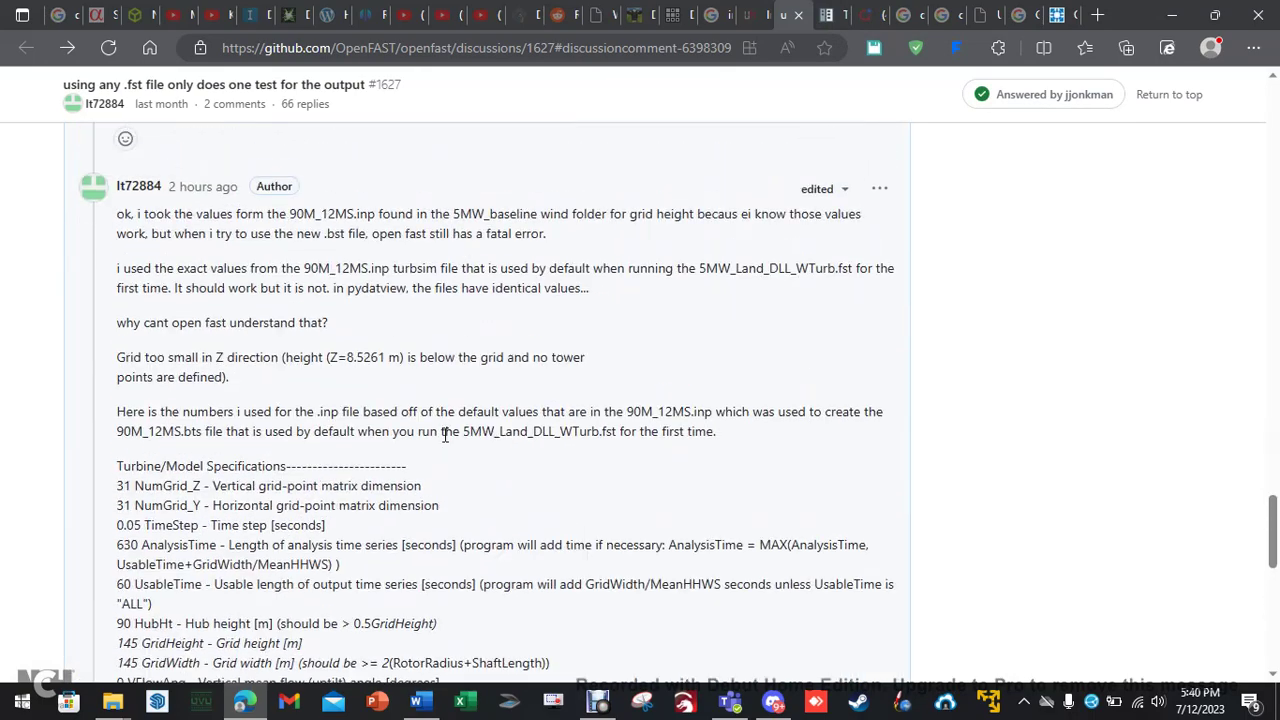
{"action": "scroll", "coordinate": [564, 318], "scroll_direction": "down", "scroll_amount": 1}
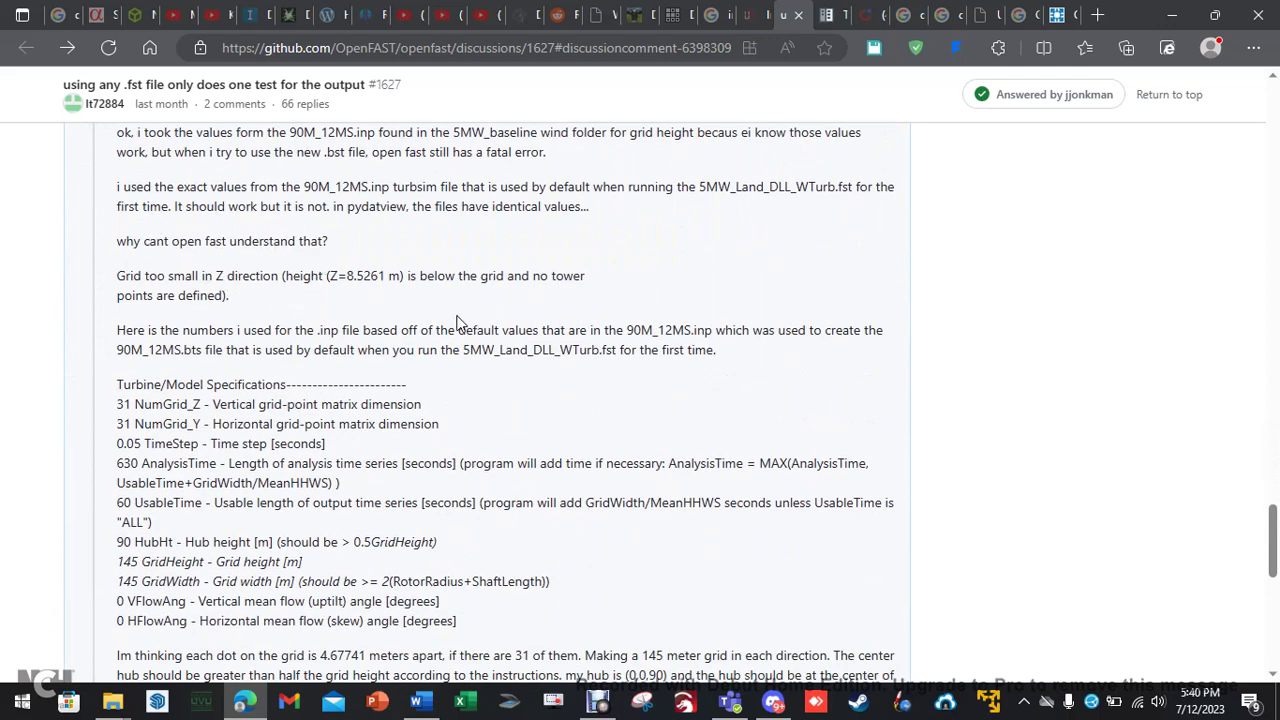
{"action": "scroll", "coordinate": [350, 321], "scroll_direction": "up", "scroll_amount": 1}
{"action": "scroll", "coordinate": [350, 321], "scroll_direction": "up", "scroll_amount": 5}
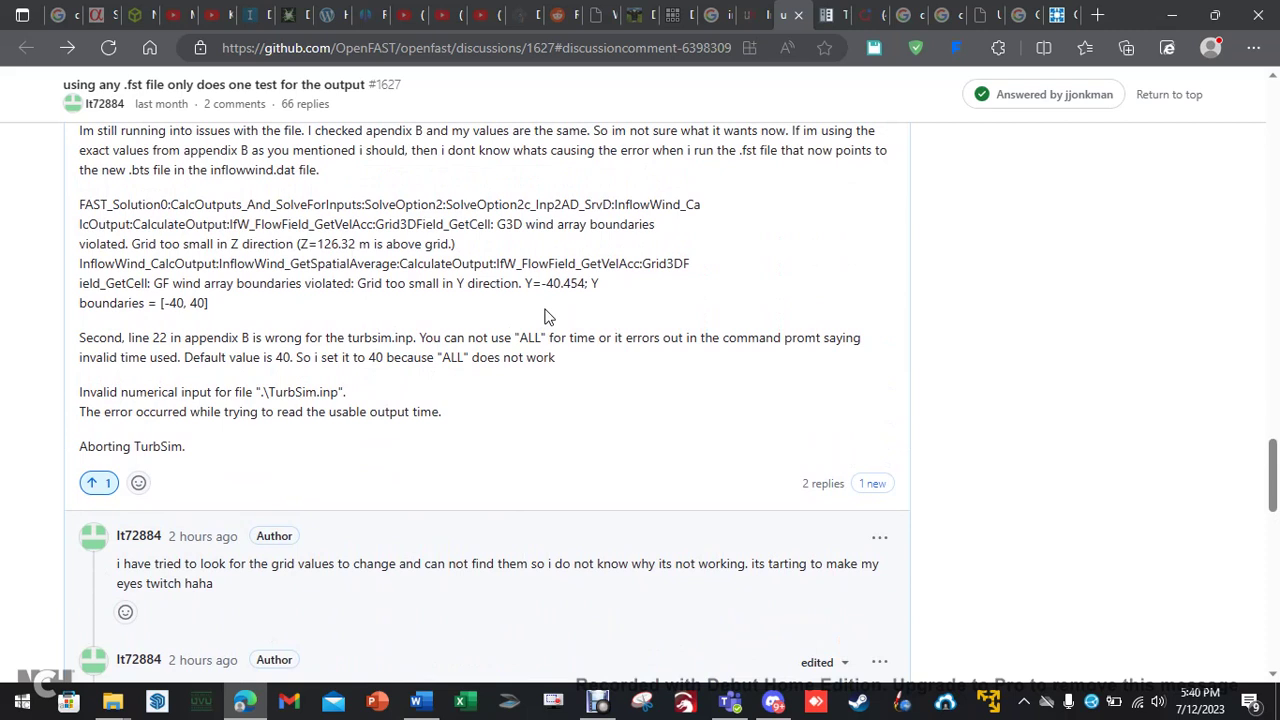
Step: Highlight AD_SrvD in the posted OpenFAST error, and review the Turbine/Model Specifications and grid coverage explanation in the replies below
{"action": "left_click_drag", "start_coordinate": [563, 204], "coordinate": [614, 204]}
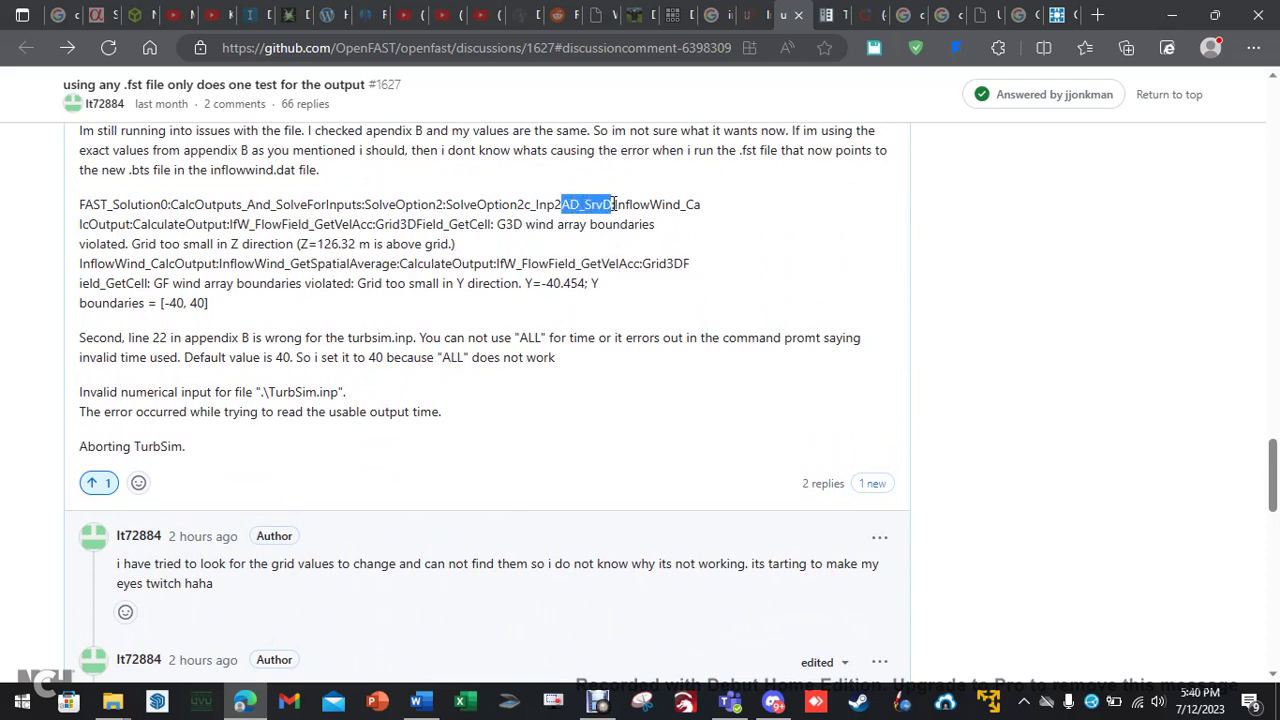
{"action": "left_click_drag", "start_coordinate": [614, 204], "coordinate": [617, 204]}
{"action": "scroll", "coordinate": [394, 380], "scroll_direction": "down", "scroll_amount": 1}
{"action": "scroll", "coordinate": [394, 380], "scroll_direction": "up", "scroll_amount": 1}
{"action": "scroll", "coordinate": [350, 317], "scroll_direction": "down", "scroll_amount": 5}
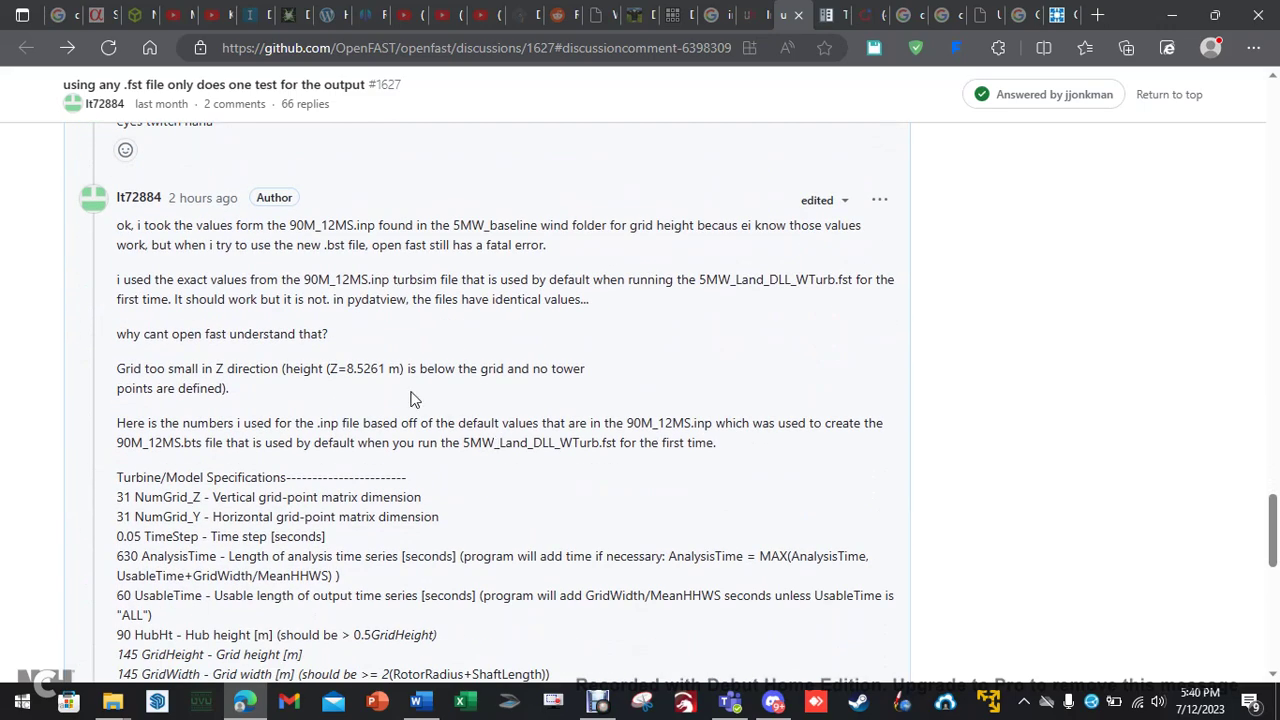
{"action": "scroll", "coordinate": [373, 368], "scroll_direction": "down", "scroll_amount": 4}
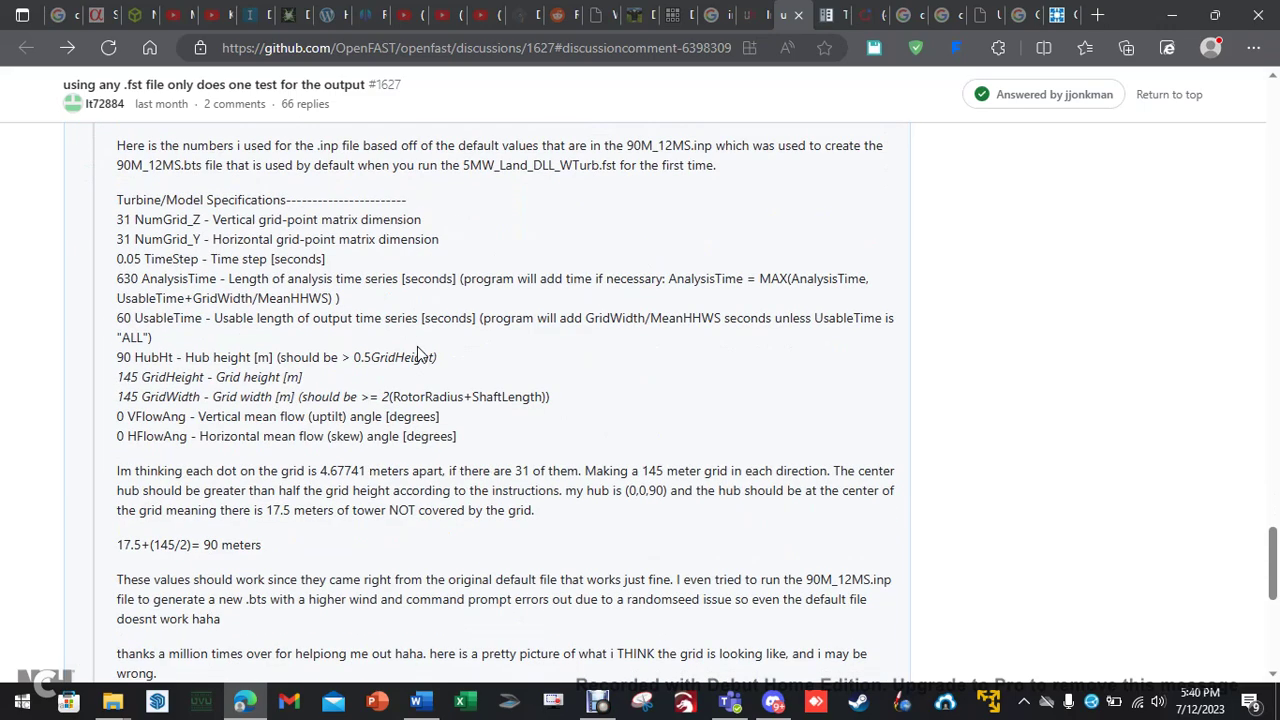
{"action": "scroll", "coordinate": [422, 346], "scroll_direction": "down", "scroll_amount": 2}
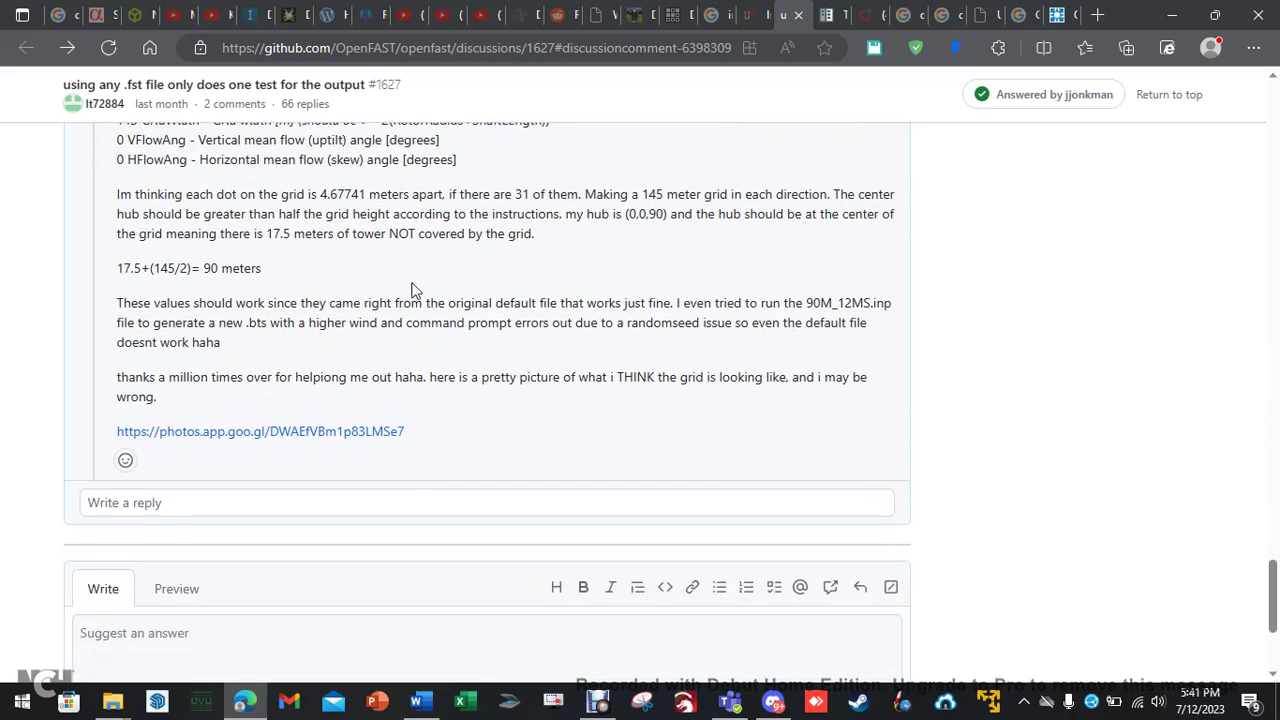
{"action": "scroll", "coordinate": [447, 240], "scroll_direction": "down", "scroll_amount": 3}
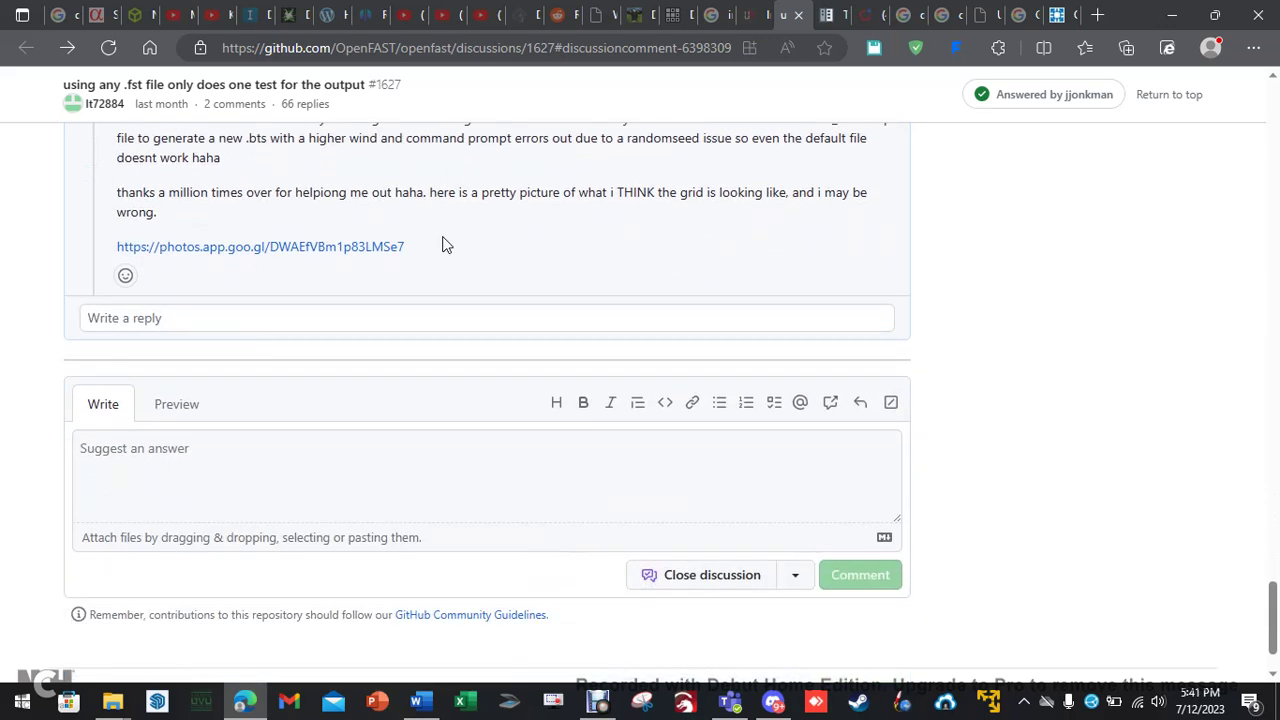
{"action": "scroll", "coordinate": [336, 372], "scroll_direction": "up", "scroll_amount": 1}
Step: Return to the NREL forum thread and read the reply about tower aerodynamics, GridHeight, GridWidth and WrADTWR
{"action": "left_click", "coordinate": [1048, 15]}
{"action": "scroll", "coordinate": [521, 367], "scroll_direction": "down", "scroll_amount": 5}
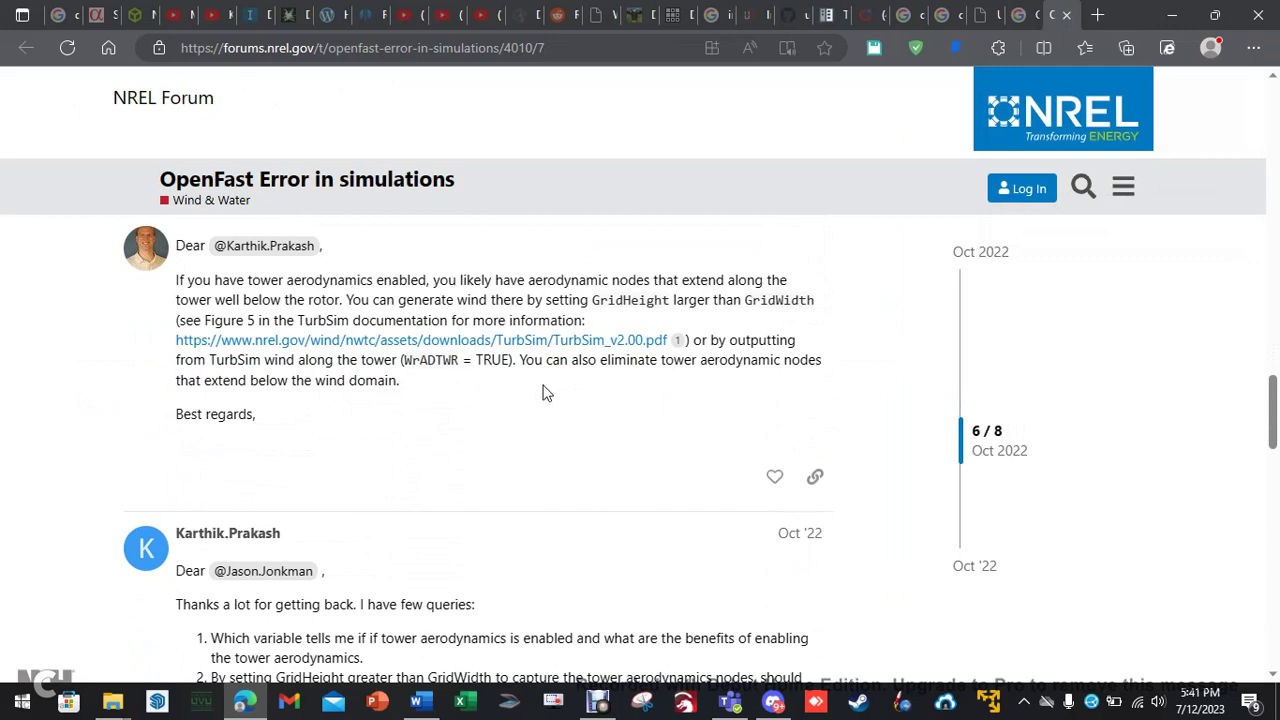
Step: Review the follow-up reply on the AeroDyn tower inputs, and highlight the WrADTWR = TRUE setting in the earlier tower aerodynamics reply
{"action": "scroll", "coordinate": [410, 368], "scroll_direction": "down", "scroll_amount": 1}
{"action": "scroll", "coordinate": [412, 367], "scroll_direction": "down", "scroll_amount": 5}
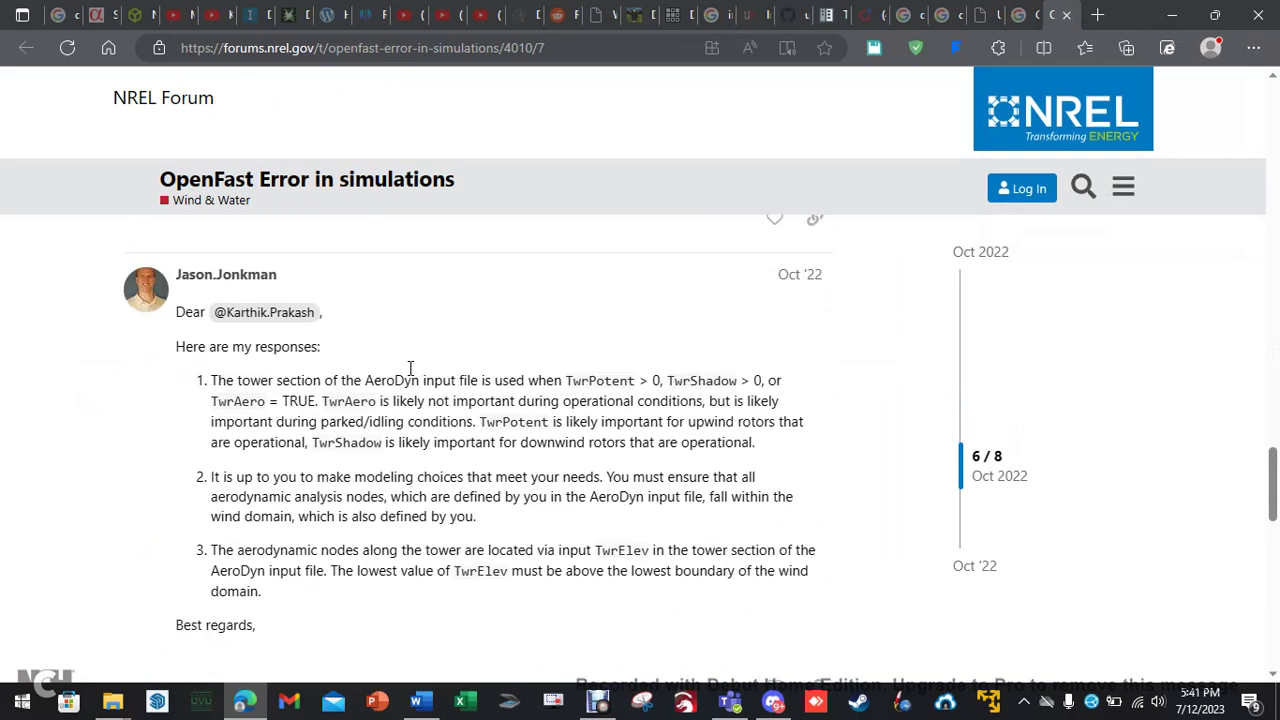
{"action": "scroll", "coordinate": [414, 366], "scroll_direction": "up", "scroll_amount": 6}
{"action": "scroll", "coordinate": [422, 380], "scroll_direction": "up", "scroll_amount": 1}
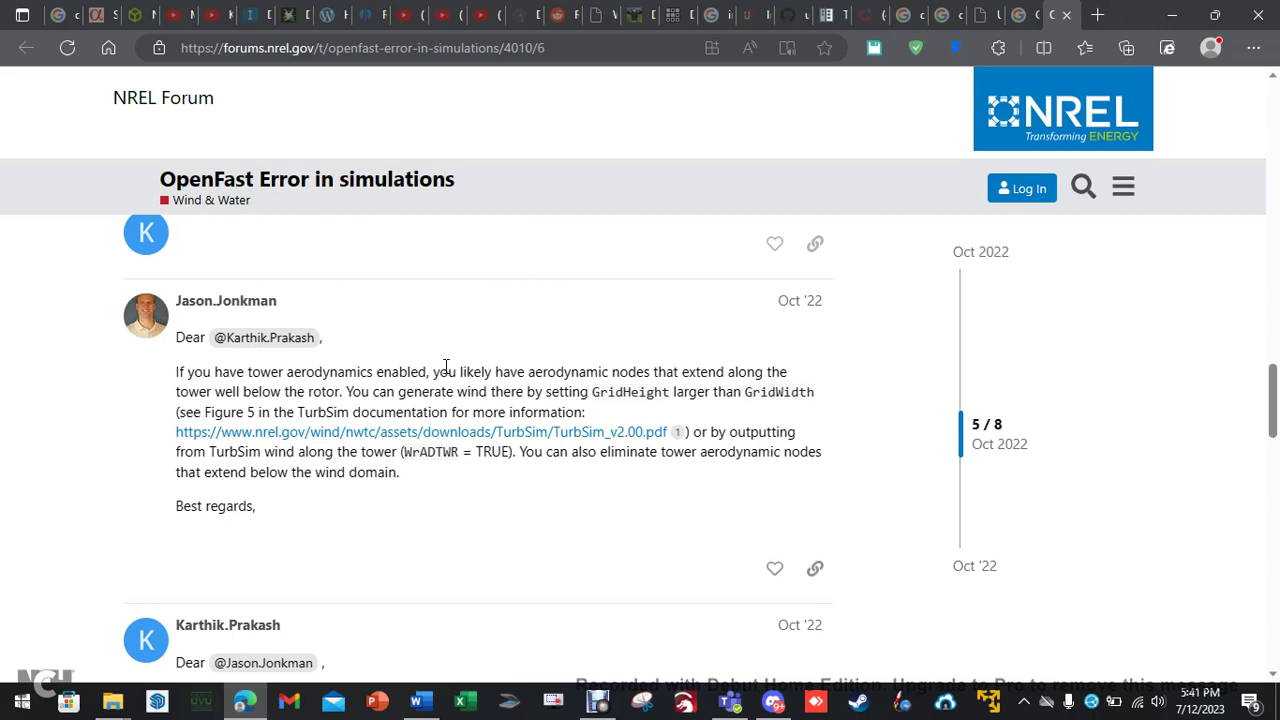
{"action": "left_click_drag", "start_coordinate": [463, 367], "coordinate": [518, 452]}
{"action": "left_click", "coordinate": [440, 461]}
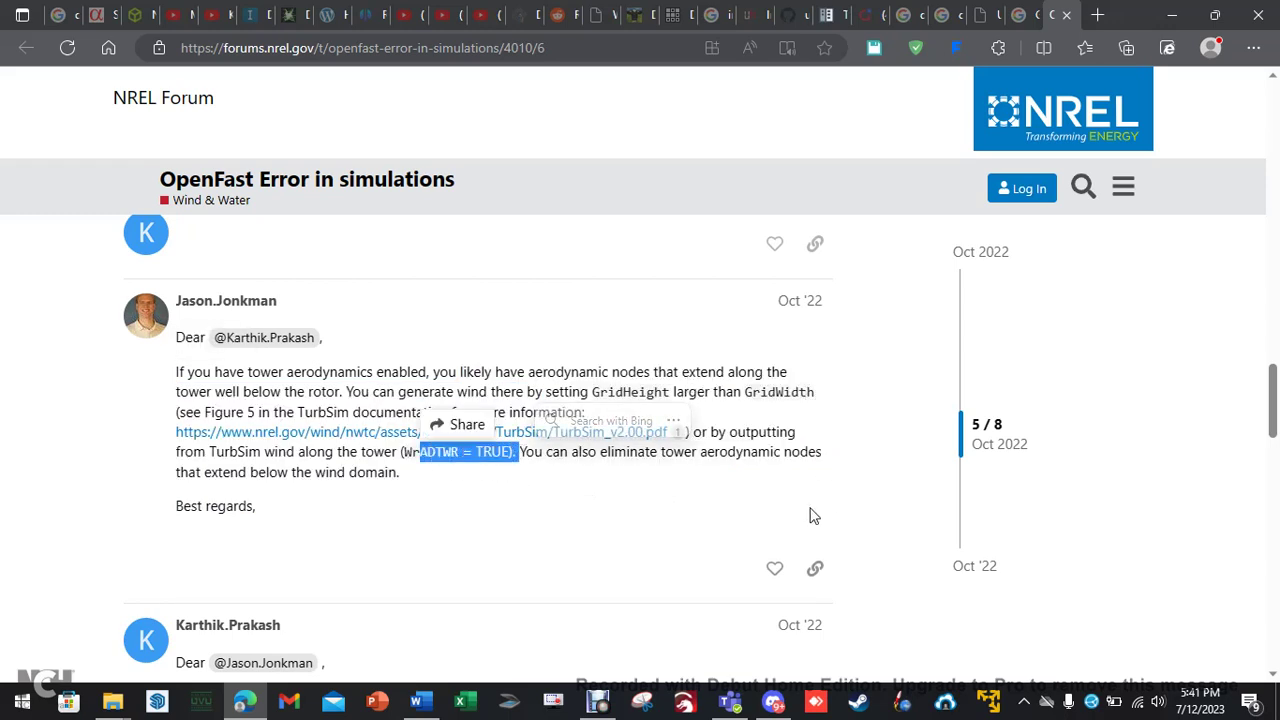
Step: Minimize the browser and close the 5MW_Land_DLL_WTurb, OpenFast and TurbSim folder windows to return to the Word report
{"action": "left_click", "coordinate": [1175, 17]}
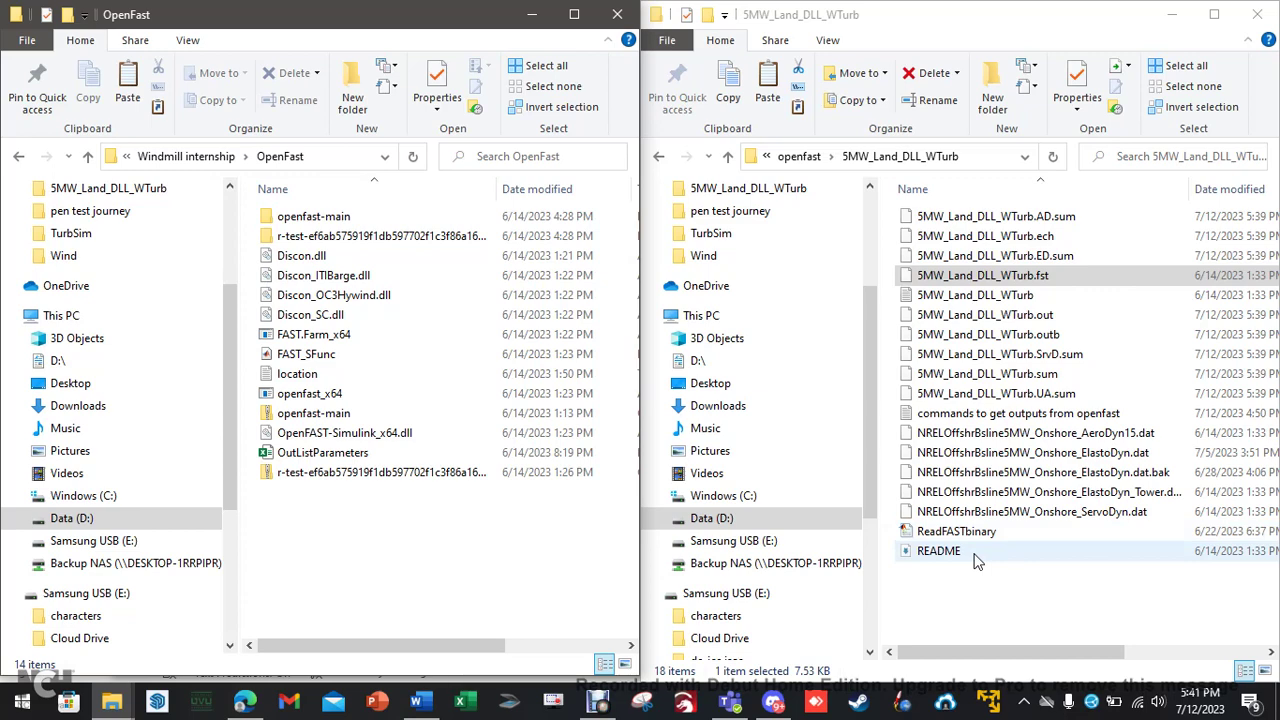
{"action": "left_click", "coordinate": [1257, 14]}
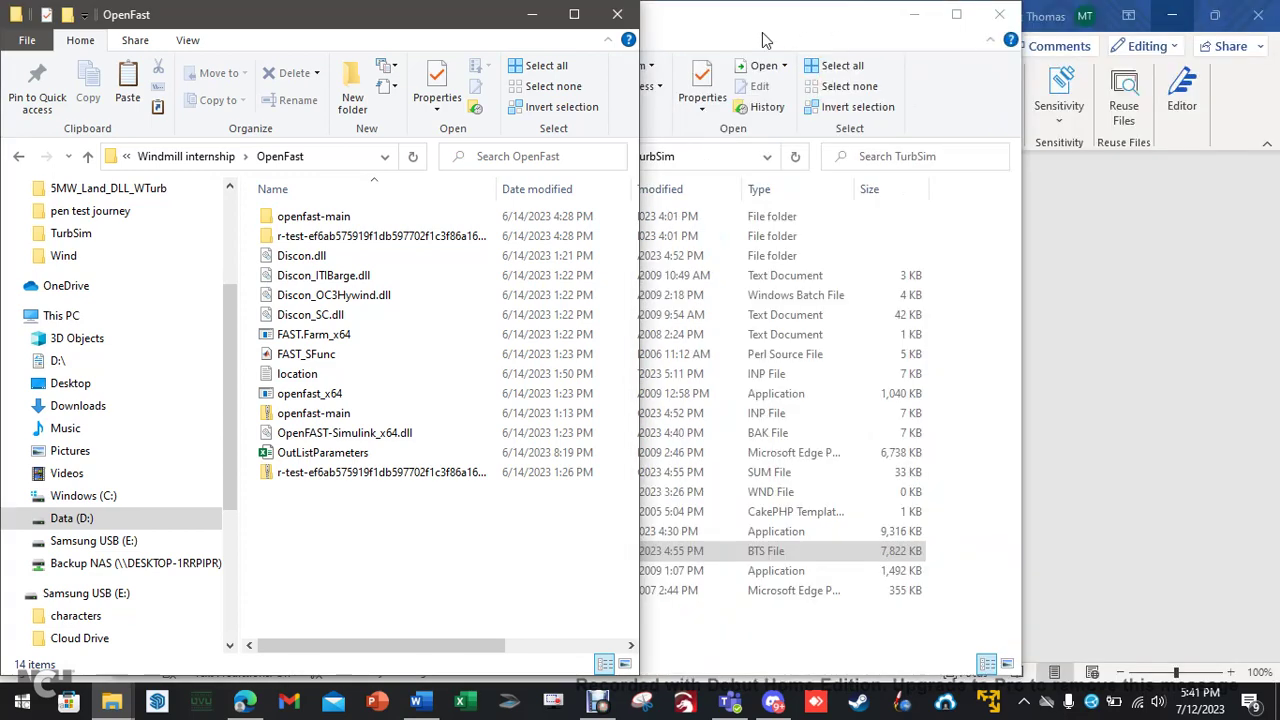
{"action": "left_click", "coordinate": [615, 15]}
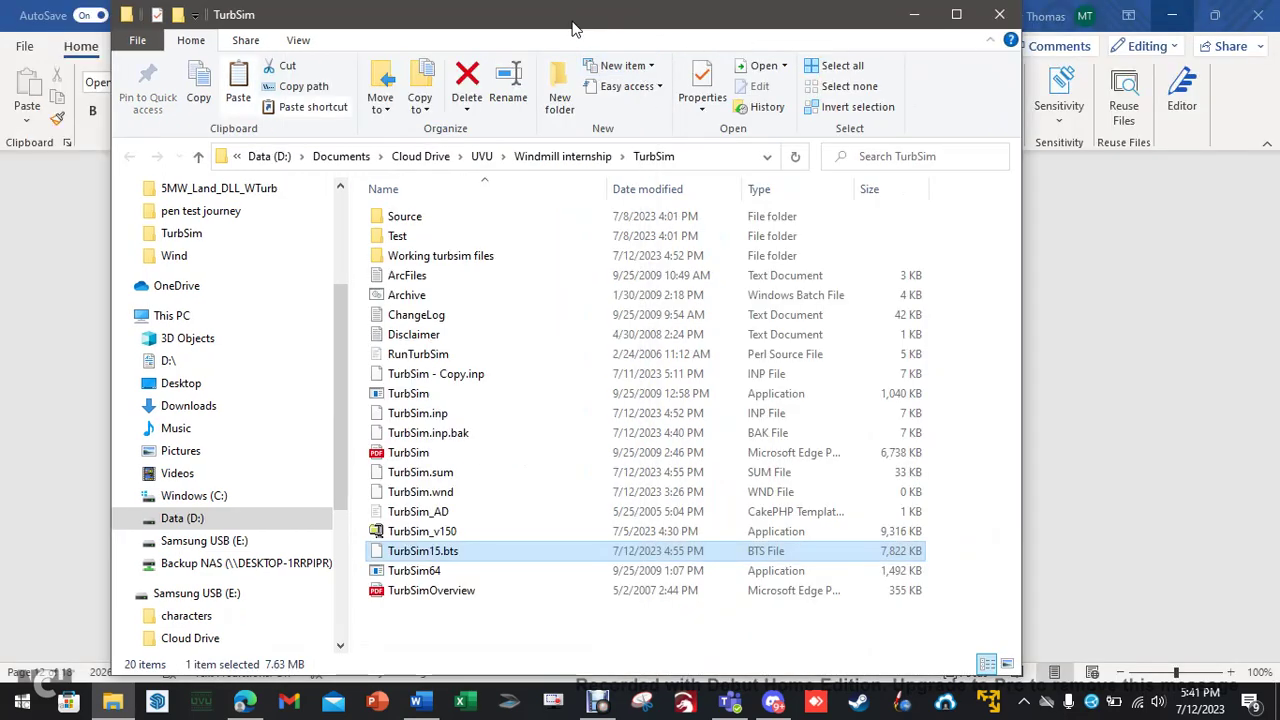
{"action": "left_click", "coordinate": [1001, 18]}
Step: Review the report section "Using TurbSim To Generate BTS files for Wind Turbulence", including the PowerShell command, the IECKAI setting and the TurbSim run output
{"action": "scroll", "coordinate": [592, 440], "scroll_direction": "down", "scroll_amount": 9}
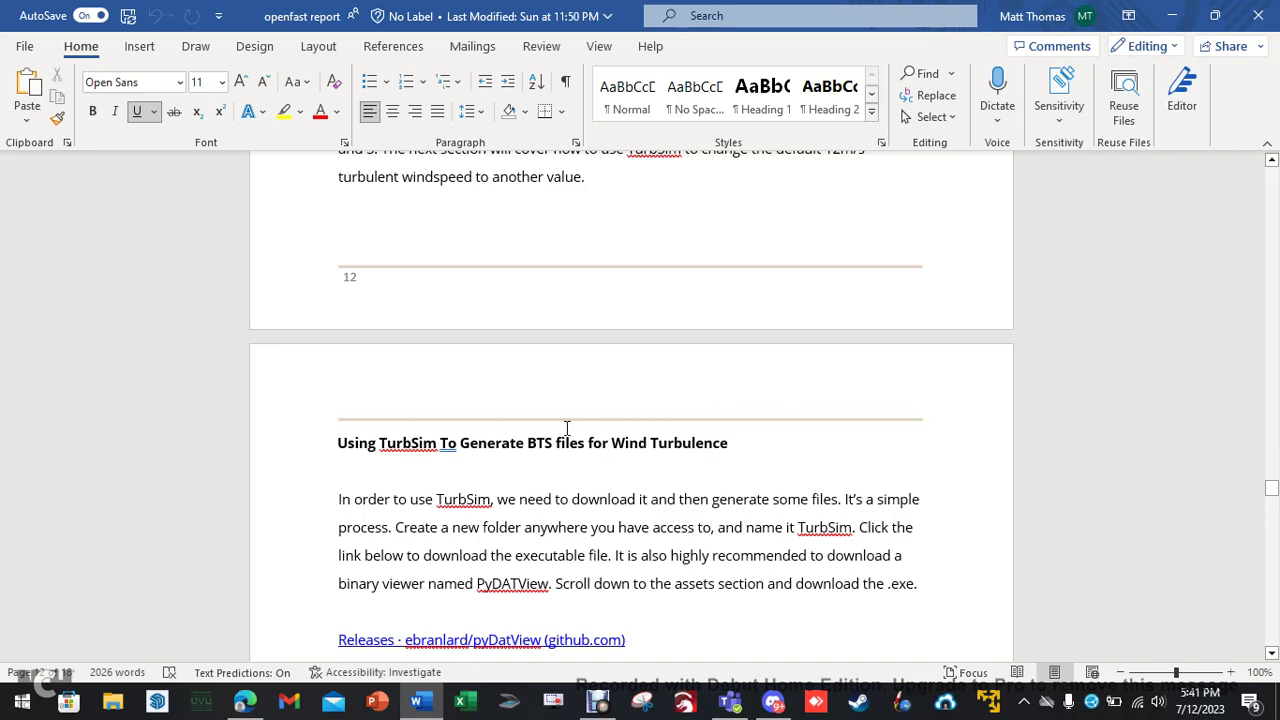
{"action": "scroll", "coordinate": [553, 410], "scroll_direction": "down", "scroll_amount": 15}
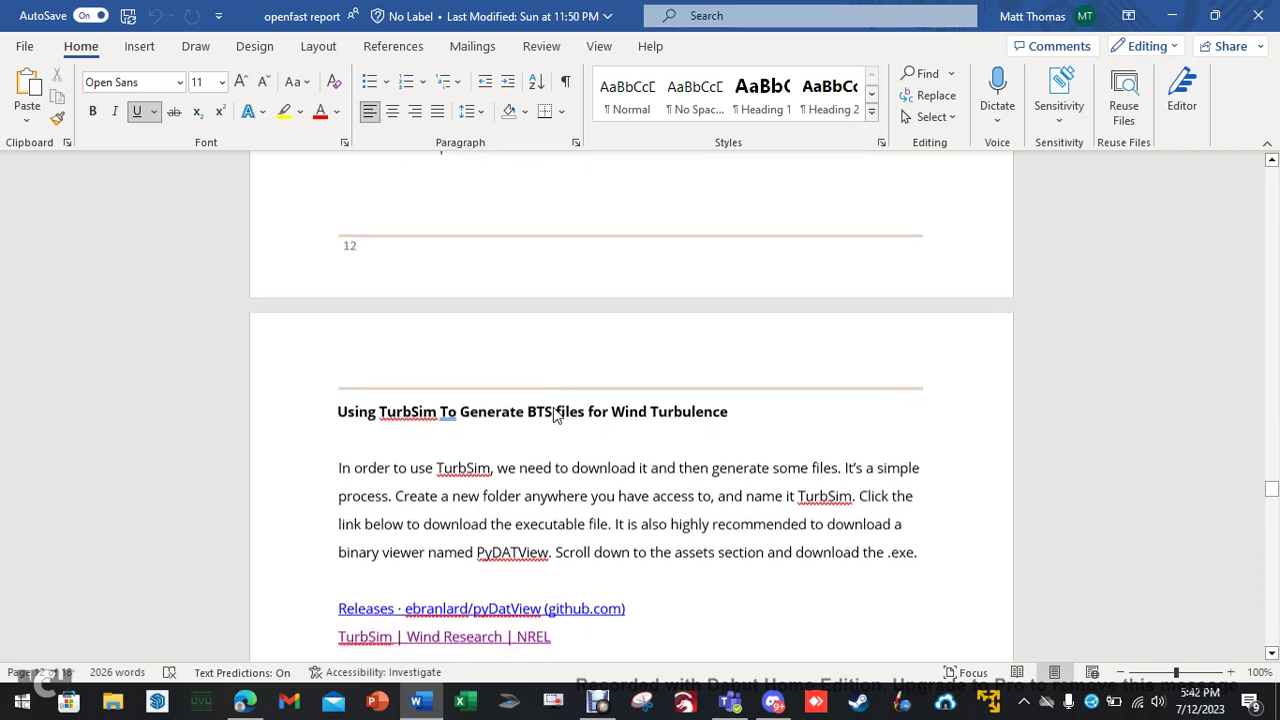
{"action": "scroll", "coordinate": [553, 410], "scroll_direction": "down", "scroll_amount": 15}
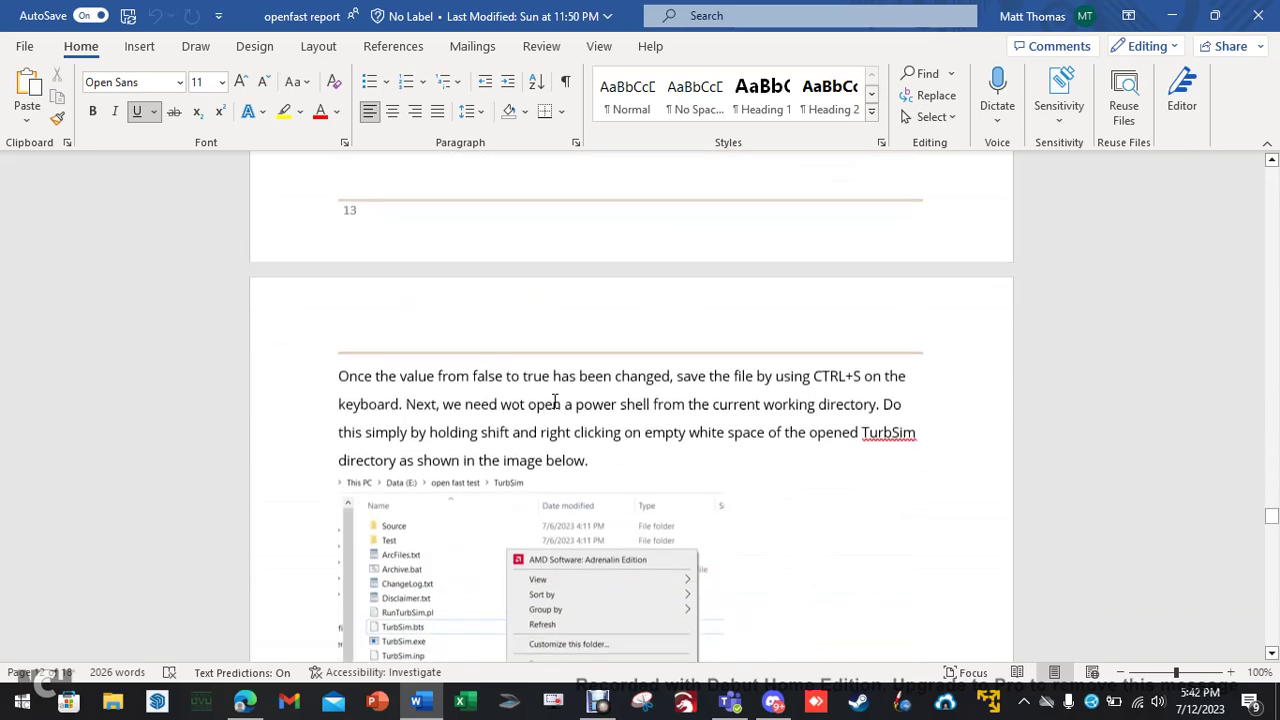
{"action": "scroll", "coordinate": [600, 403], "scroll_direction": "down", "scroll_amount": 15}
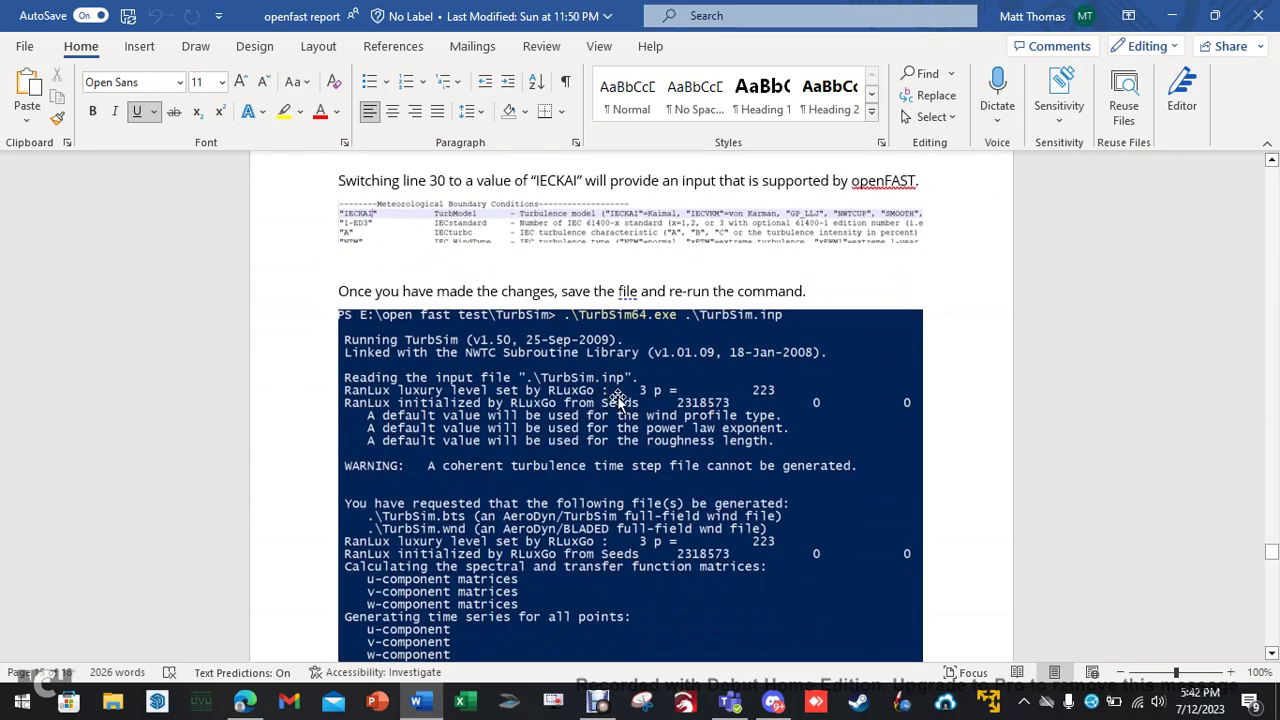
{"action": "scroll", "coordinate": [620, 465], "scroll_direction": "down", "scroll_amount": 7}
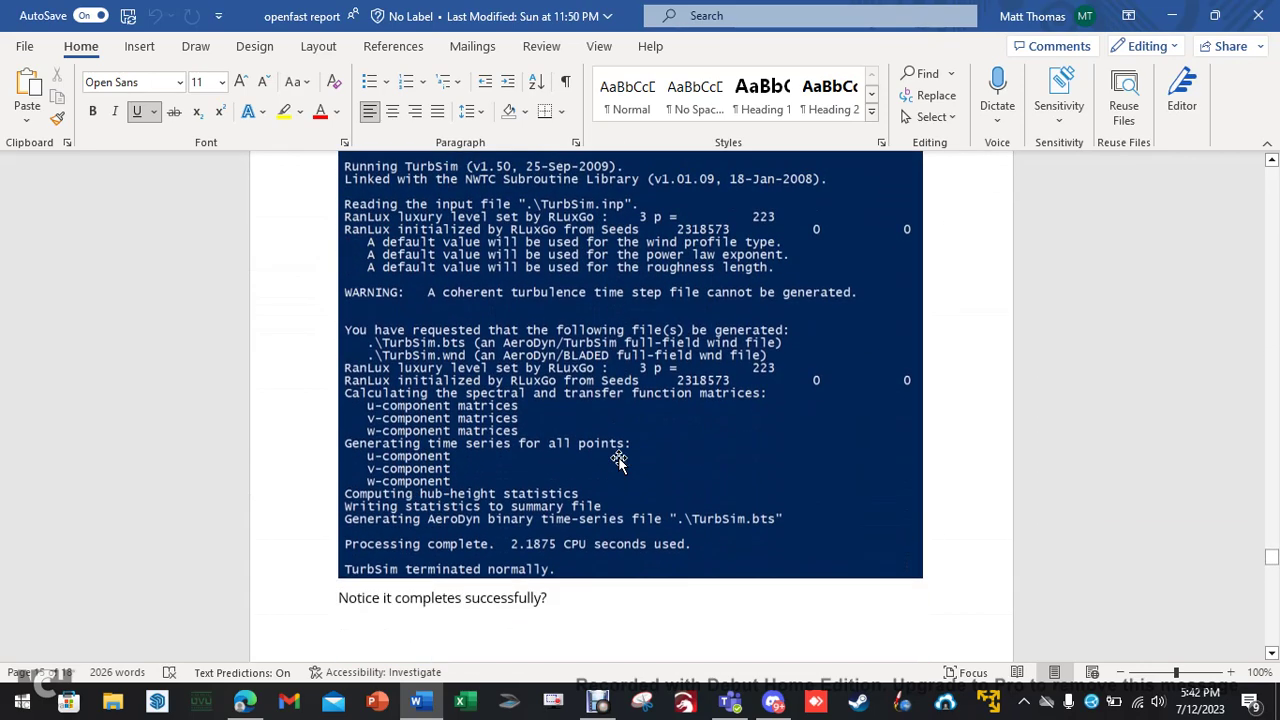
{"action": "scroll", "coordinate": [620, 463], "scroll_direction": "down", "scroll_amount": 3}
{"action": "scroll", "coordinate": [627, 455], "scroll_direction": "up", "scroll_amount": 14}
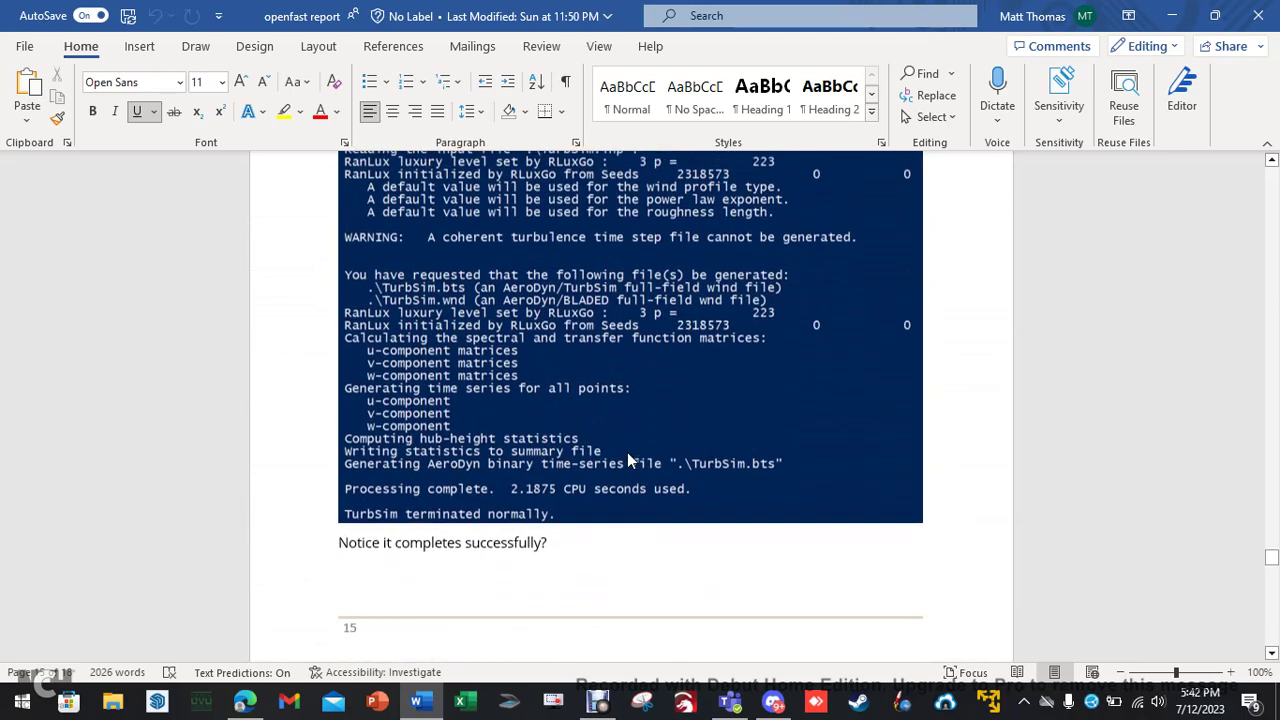
{"action": "scroll", "coordinate": [627, 460], "scroll_direction": "up", "scroll_amount": 17}
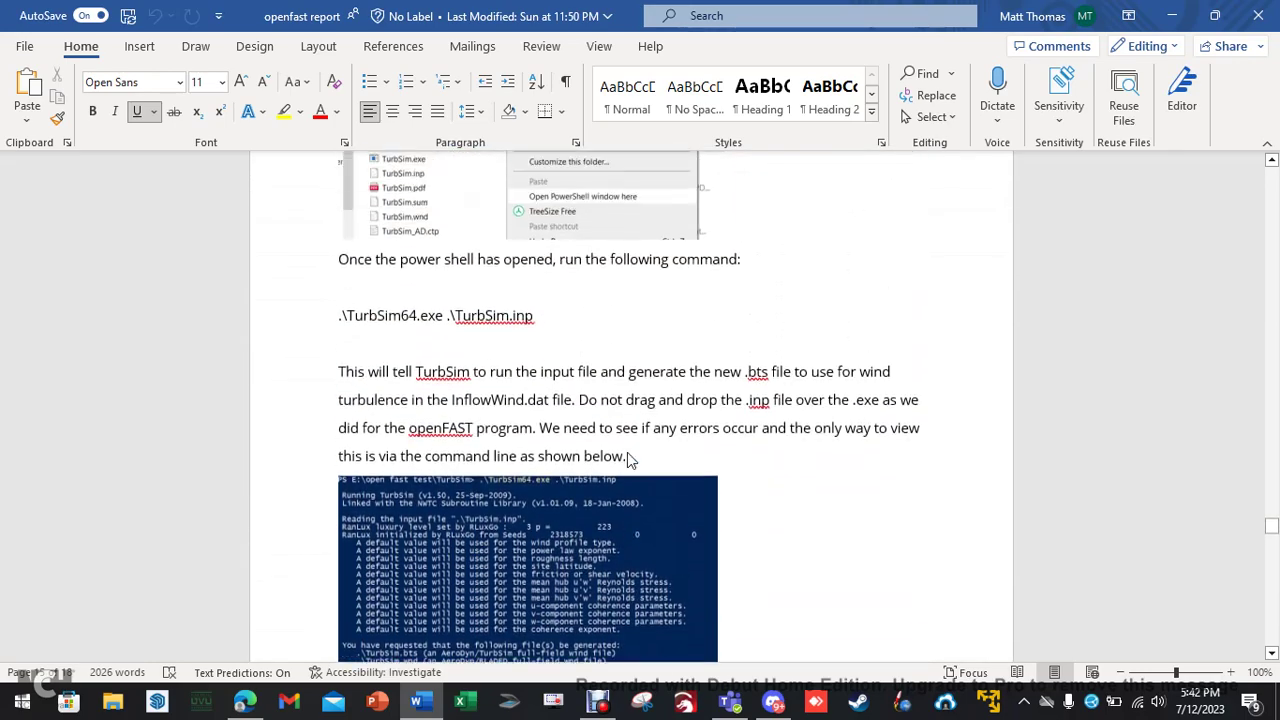
{"action": "scroll", "coordinate": [627, 459], "scroll_direction": "up", "scroll_amount": 12}
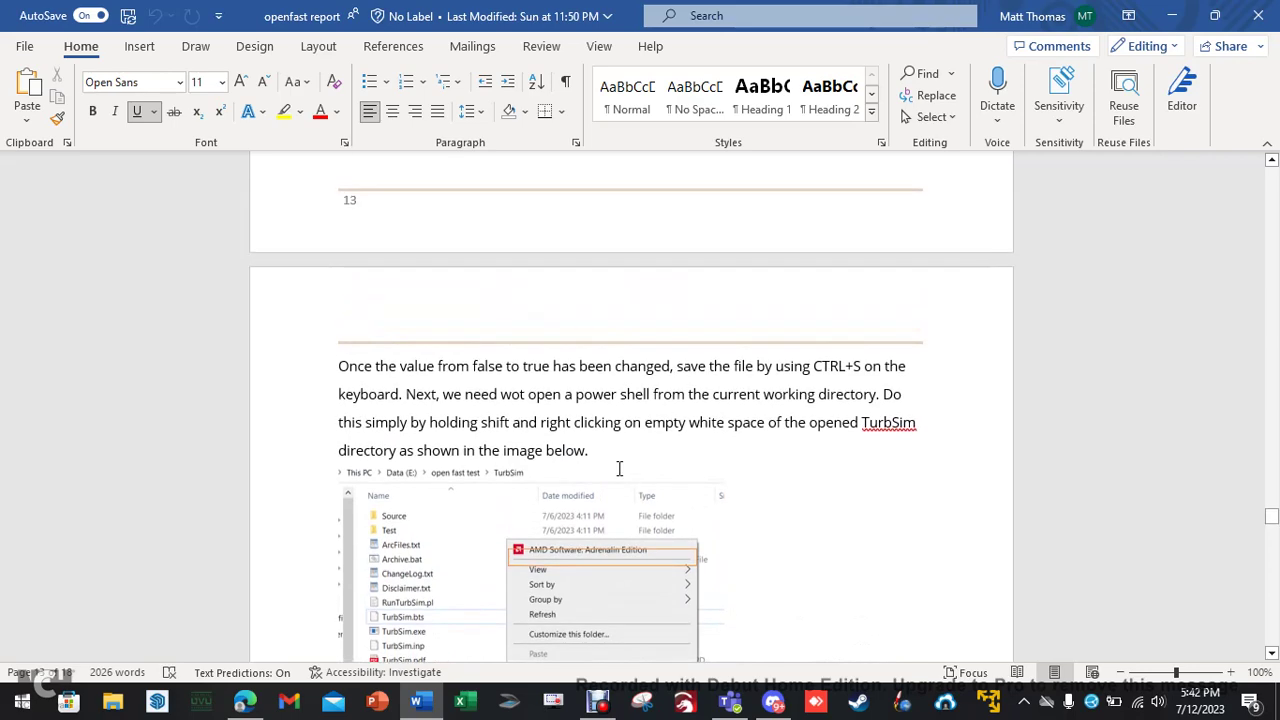
{"action": "scroll", "coordinate": [620, 468], "scroll_direction": "up", "scroll_amount": 8}
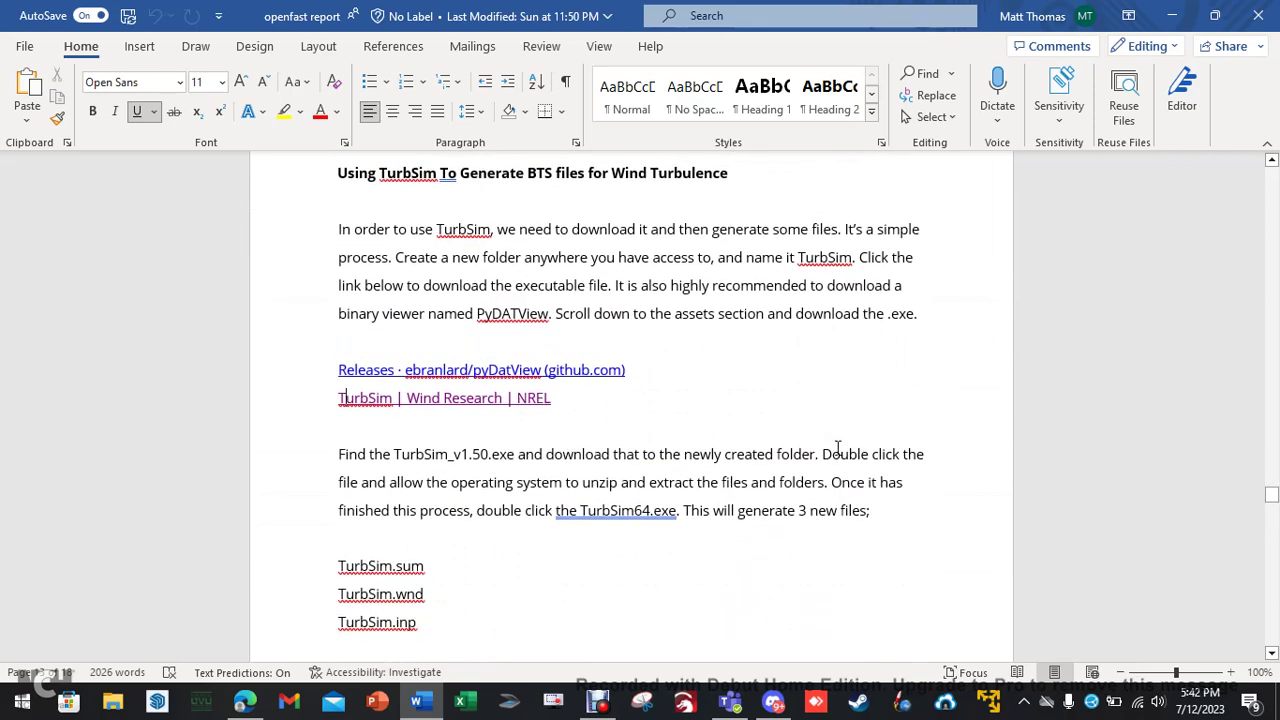
{"action": "left_click", "coordinate": [598, 700]}
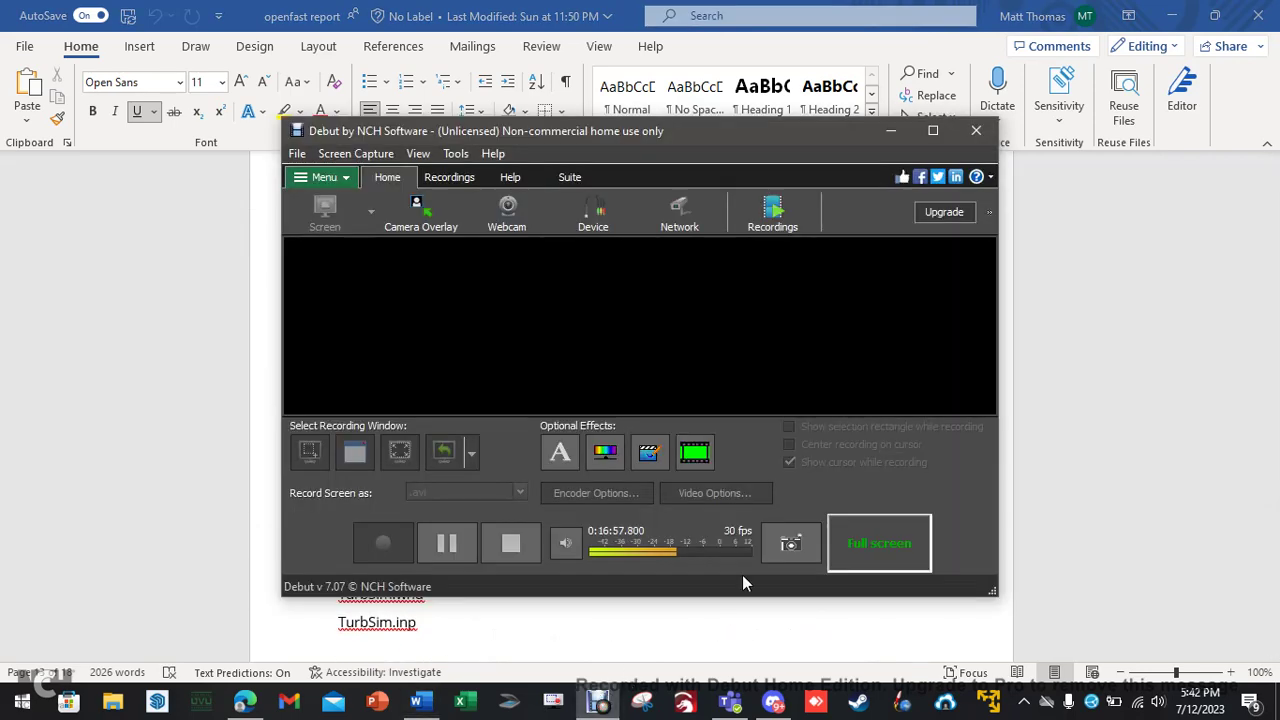